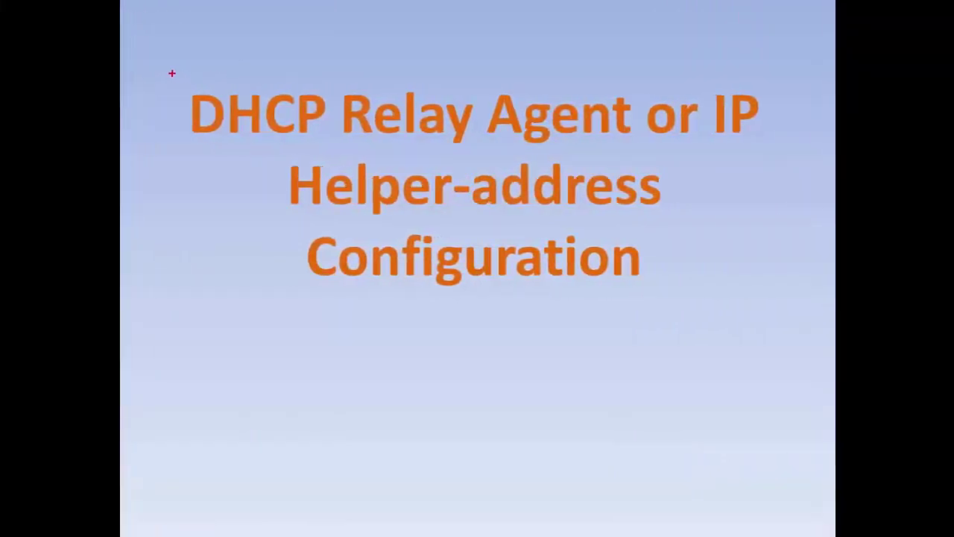
left_click_drag(171, 73, 769, 316)
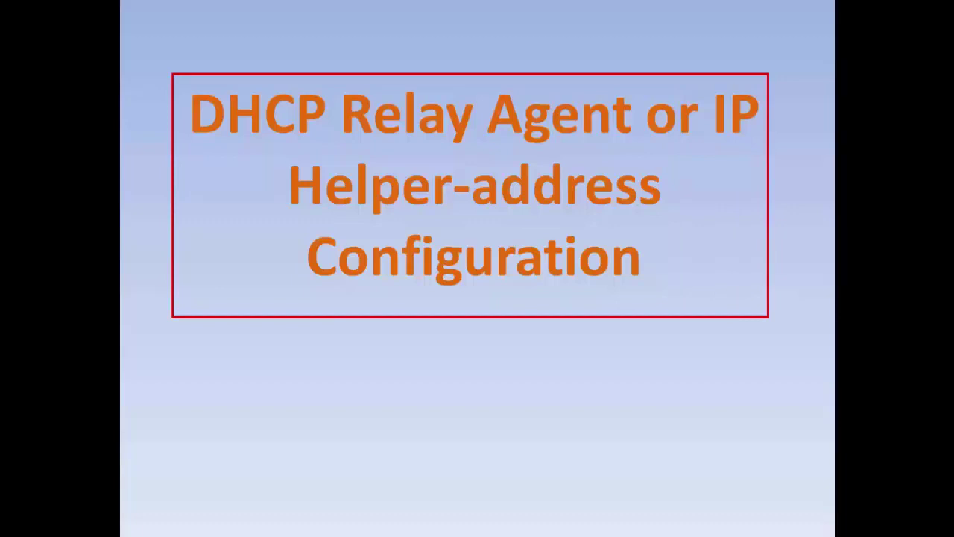
key("e")
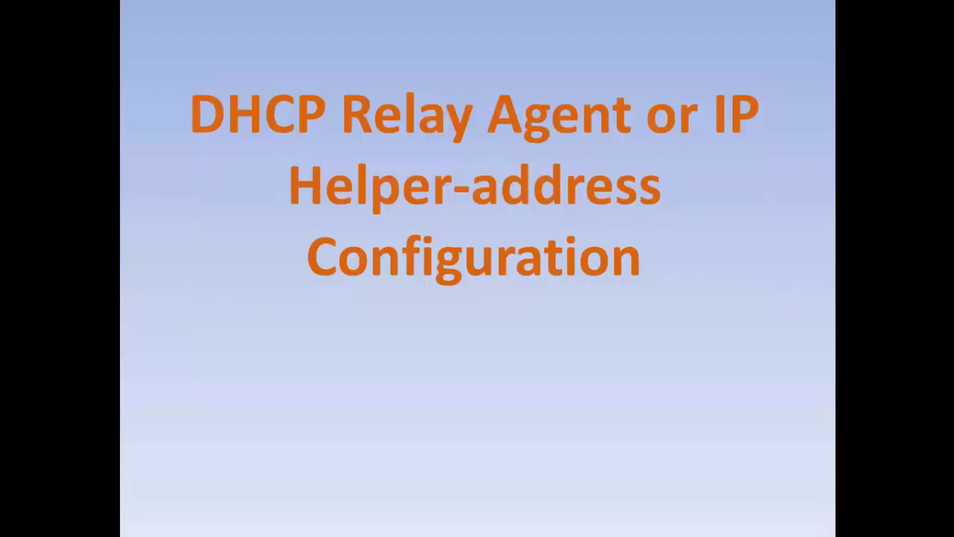
key("alt+Tab")
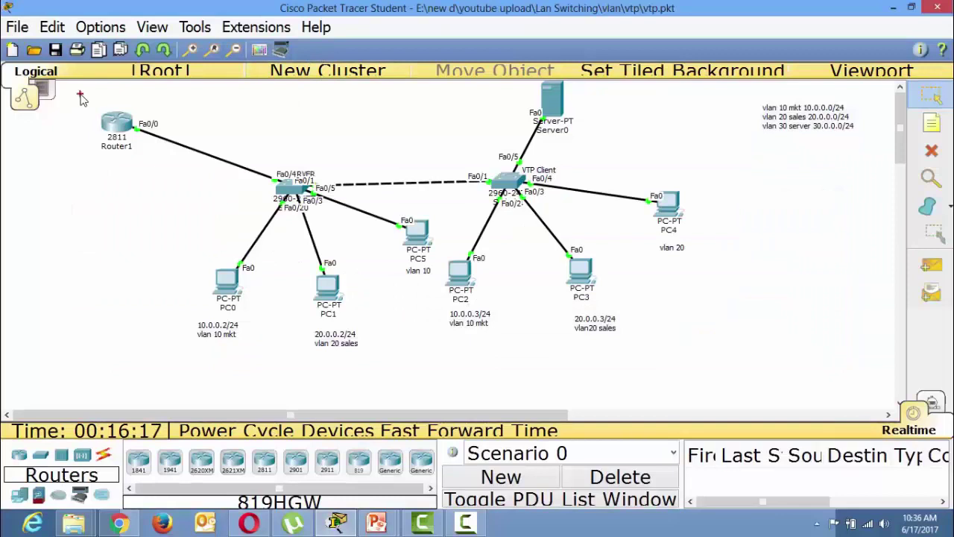
left_click_drag(76, 93, 164, 165)
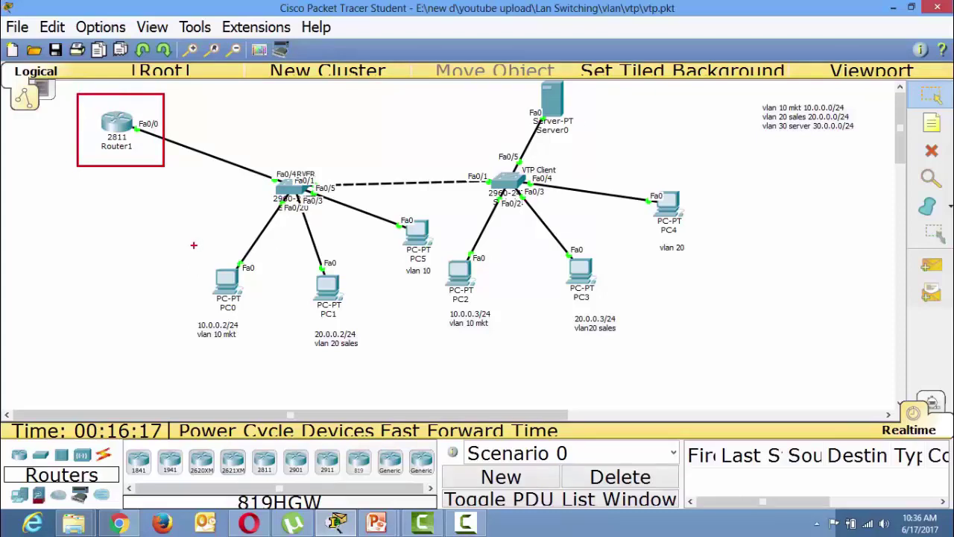
left_click_drag(182, 243, 254, 345)
left_click_drag(289, 256, 370, 359)
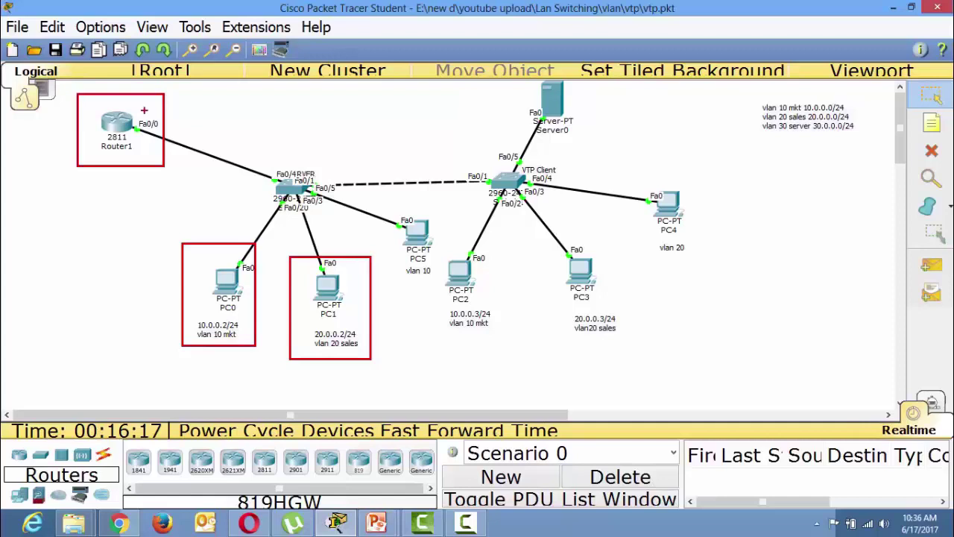
left_click_drag(125, 110, 160, 112)
mouse_move(102, 124)
left_mouse_down()
mouse_move(48, 146)
mouse_move(70, 168)
mouse_move(4, 202)
mouse_move(4, 185)
mouse_move(30, 235)
mouse_move(56, 224)
mouse_move(3, 195)
left_mouse_up()
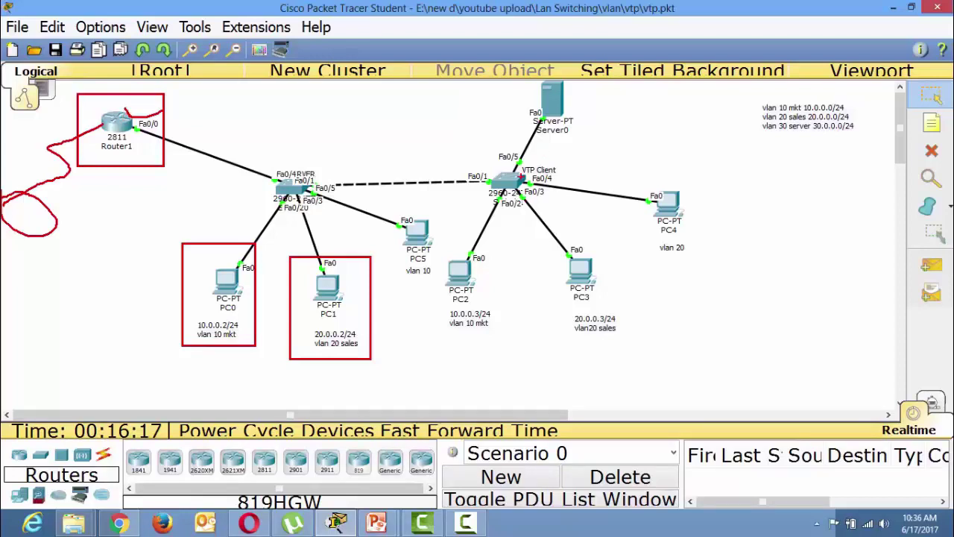
left_click_drag(519, 177, 600, 166)
mouse_move(611, 139)
left_mouse_down()
mouse_move(614, 166)
mouse_move(687, 140)
mouse_move(618, 139)
left_mouse_up()
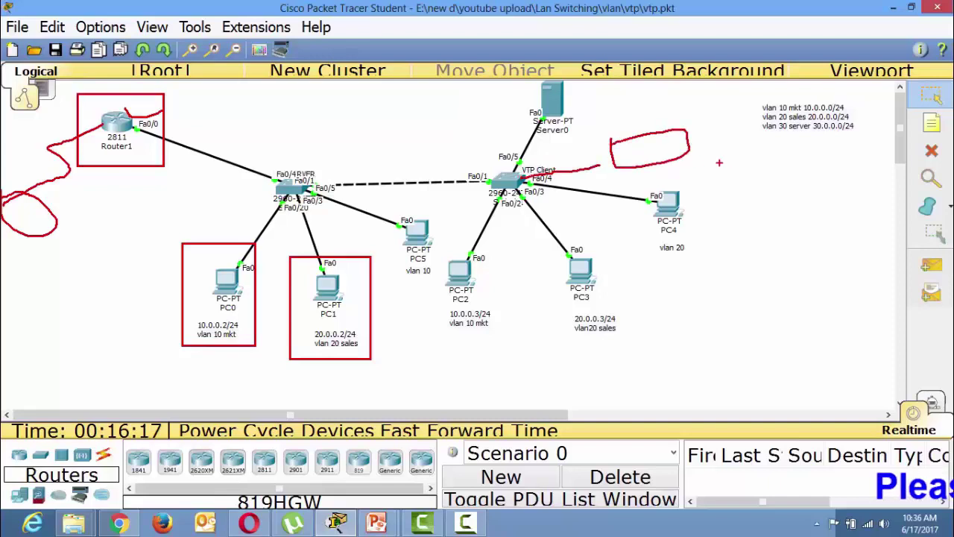
mouse_move(680, 156)
left_mouse_down()
mouse_move(712, 168)
mouse_move(712, 150)
left_mouse_up()
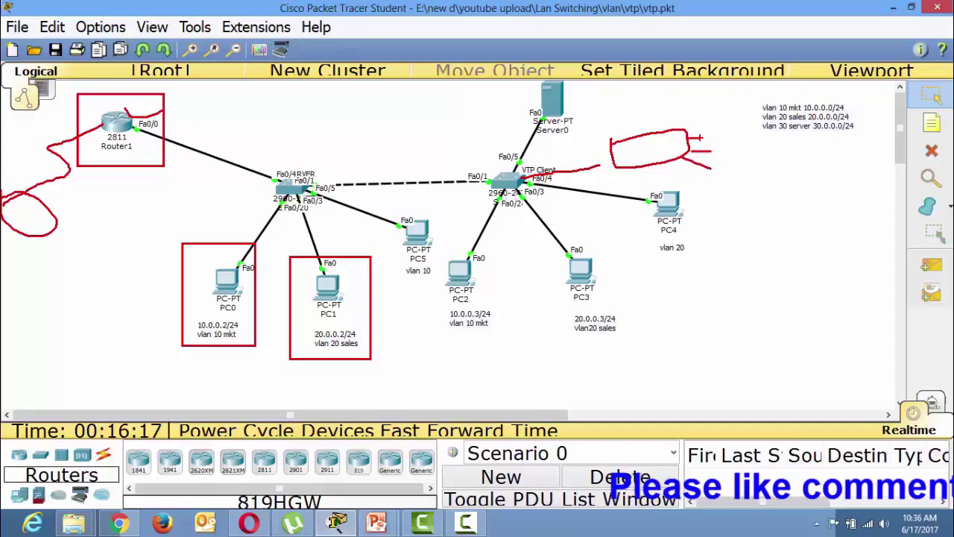
key("Escape")
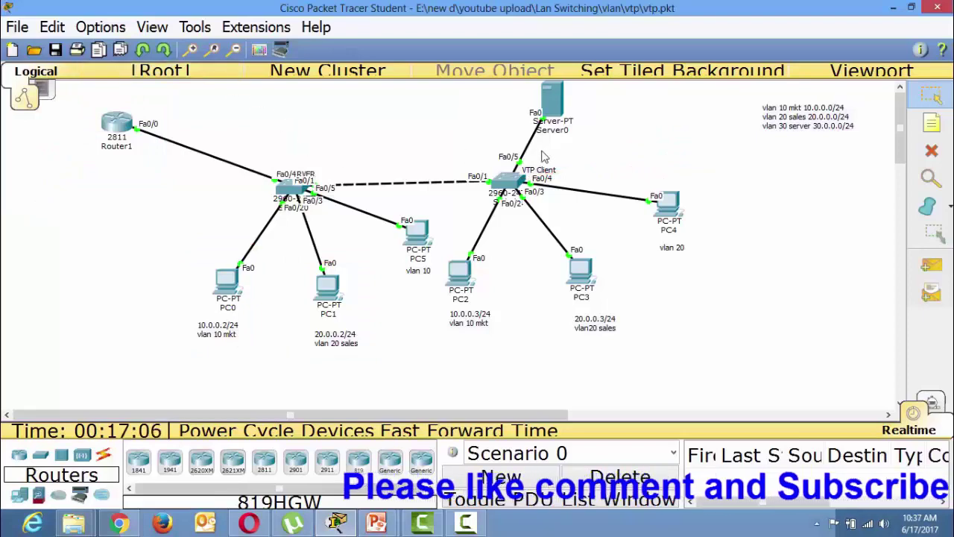
left_click_drag(601, 109, 635, 167)
left_click_drag(519, 181, 657, 117)
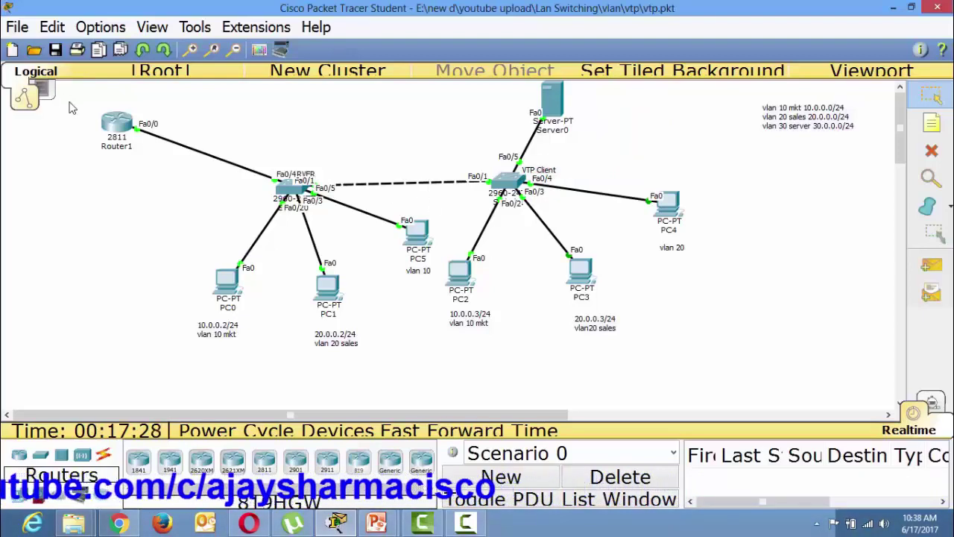
left_click_drag(83, 102, 165, 157)
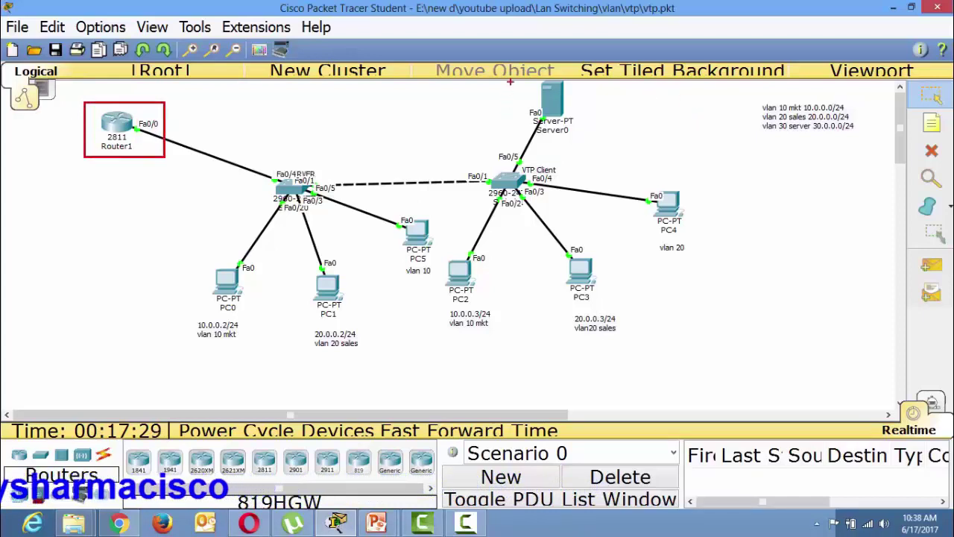
left_click_drag(509, 82, 679, 153)
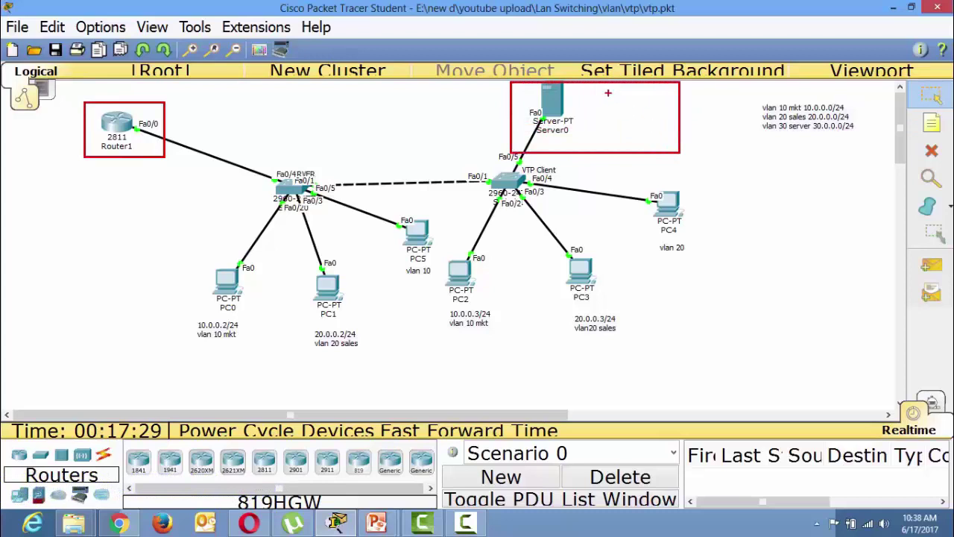
left_click_drag(599, 92, 538, 159)
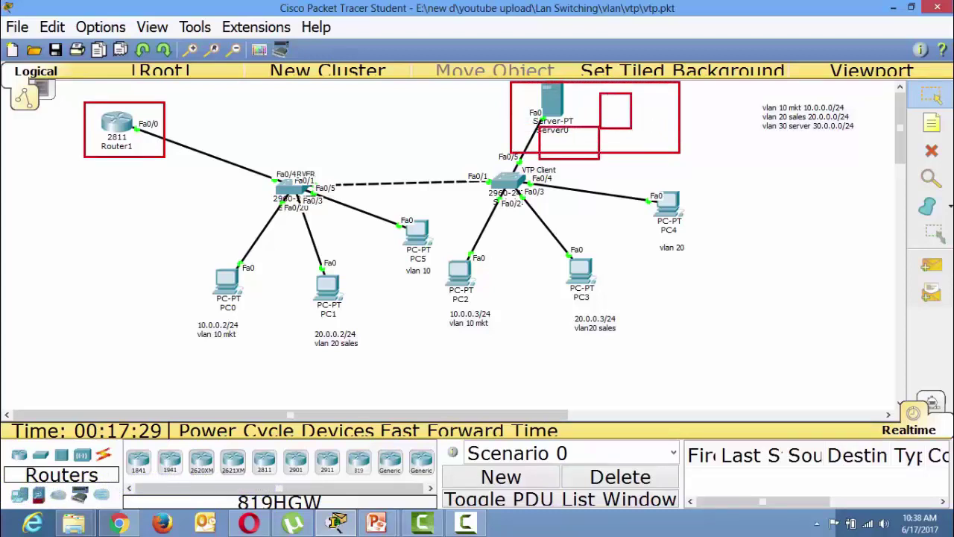
key("ctrl+z")
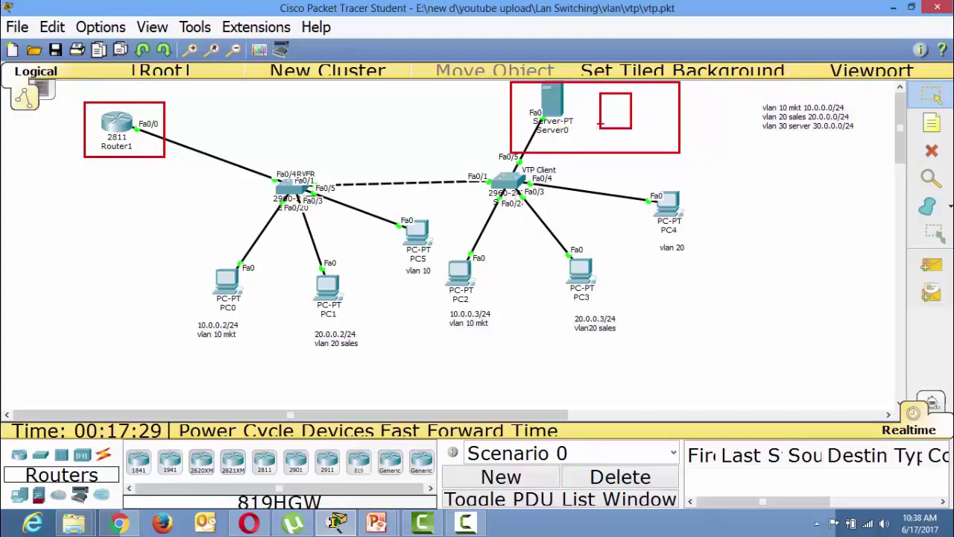
left_click_drag(600, 125, 543, 159)
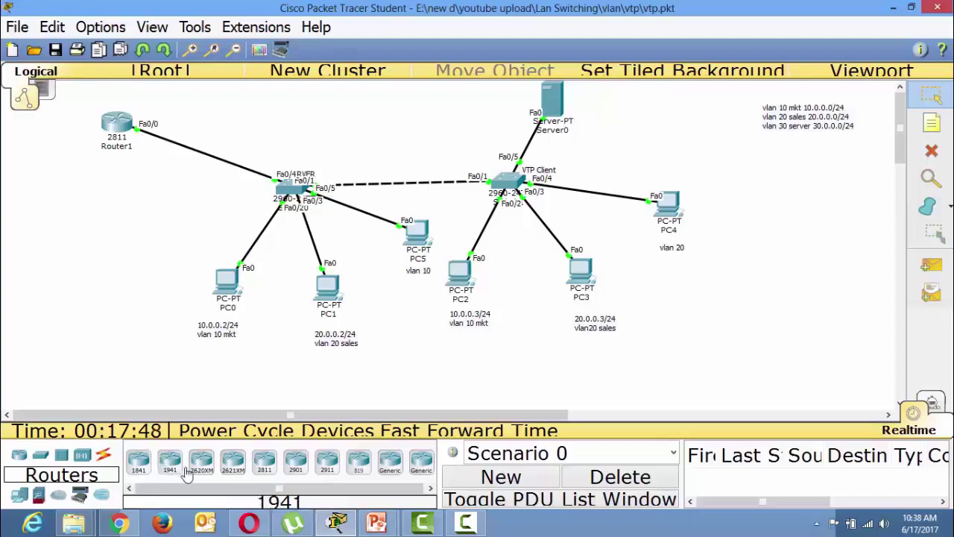
Add a generic Server-PT end device to the topology beside Server0
left_click(20, 495)
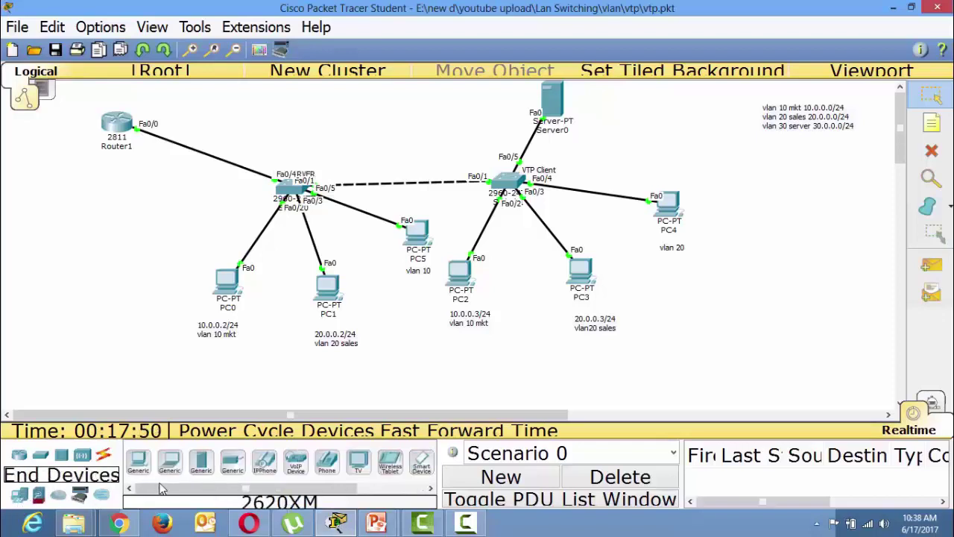
left_click(201, 462)
left_click(624, 108)
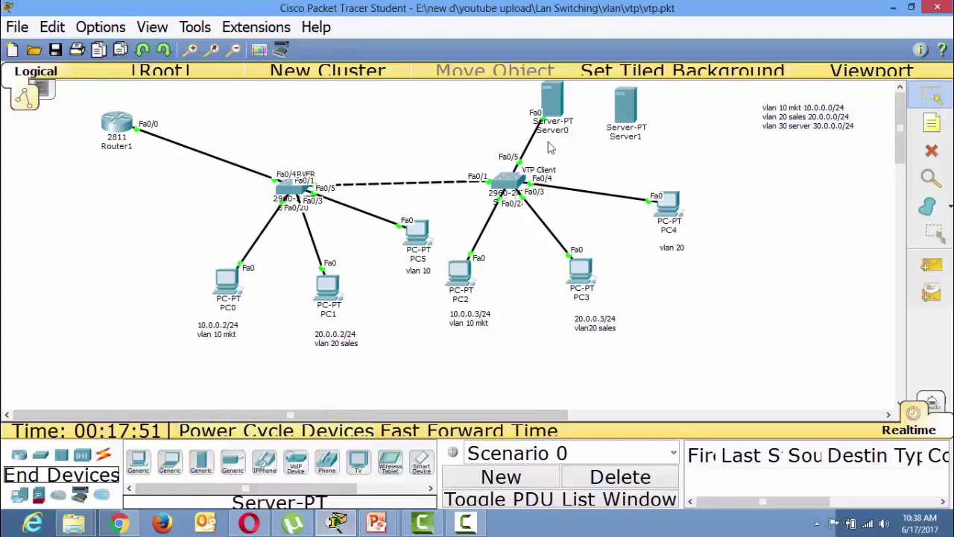
Connect the new server's FastEthernet0 port to FastEthernet0/6 on the VTP Client switch with a copper straight-through cable
left_click(103, 455)
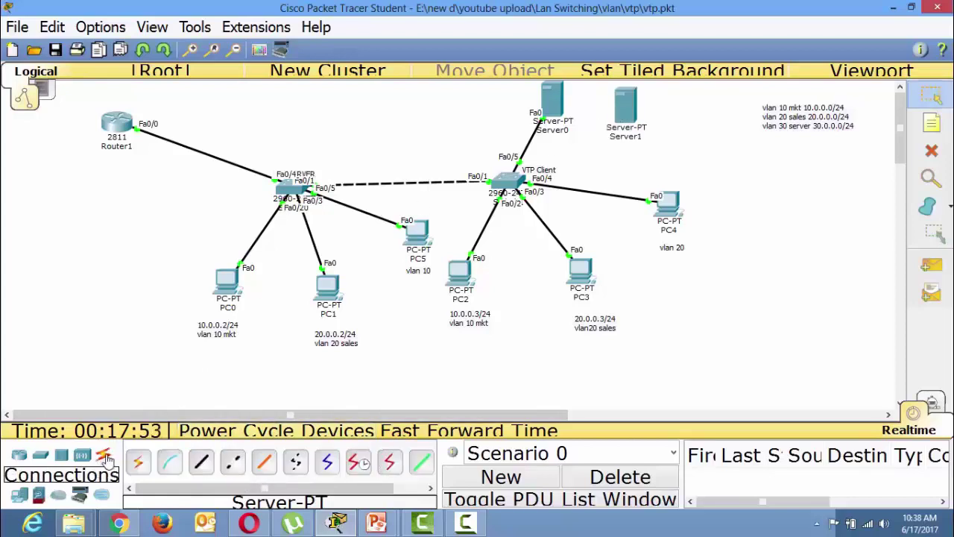
left_click(201, 465)
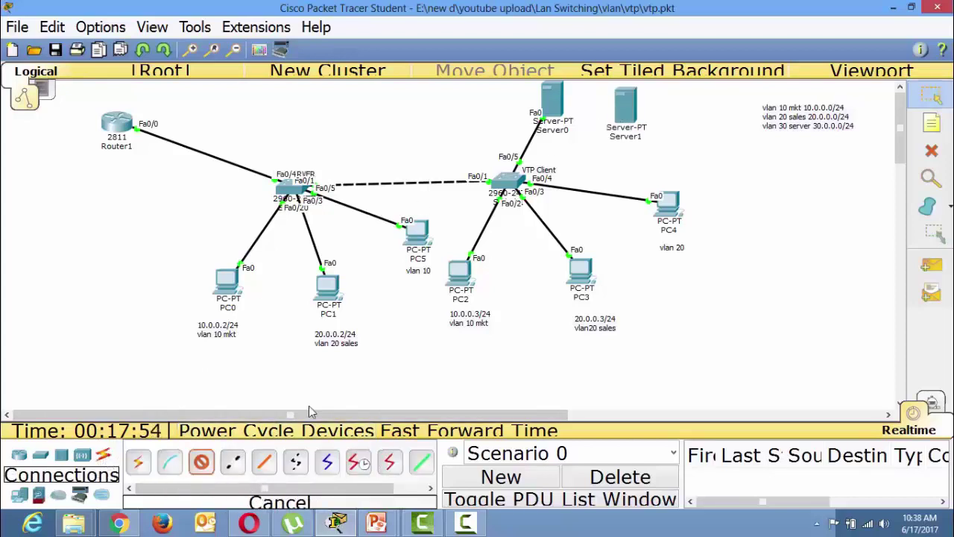
left_click(618, 112)
left_click(671, 123)
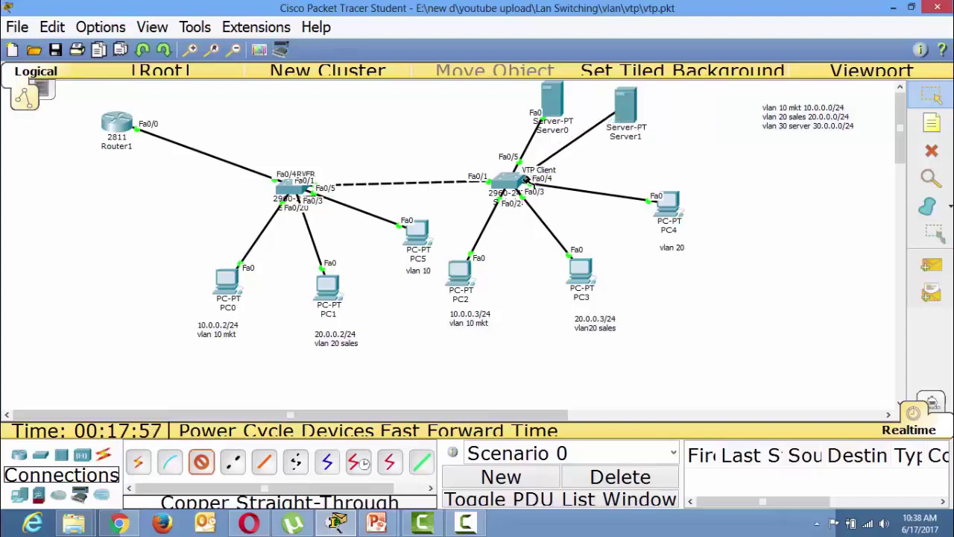
left_click(513, 181)
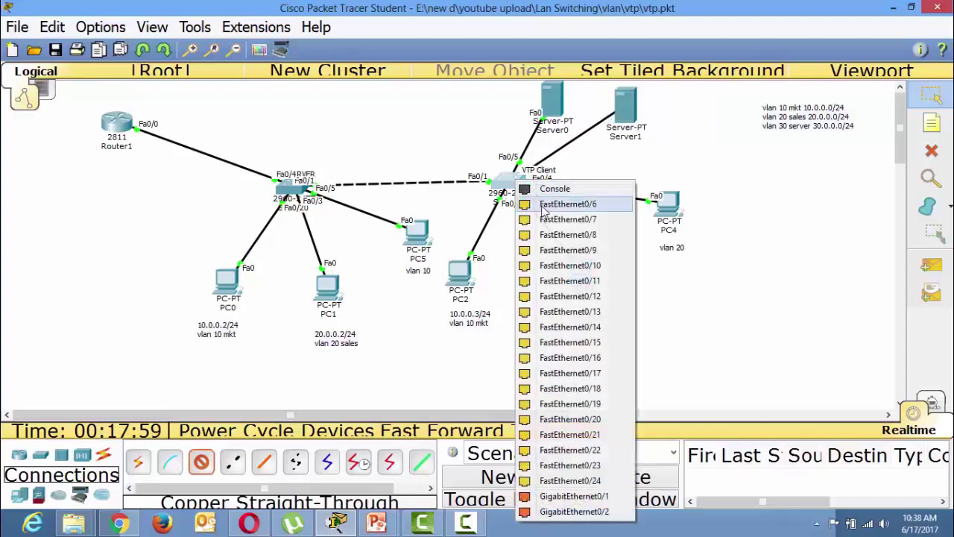
left_click(566, 205)
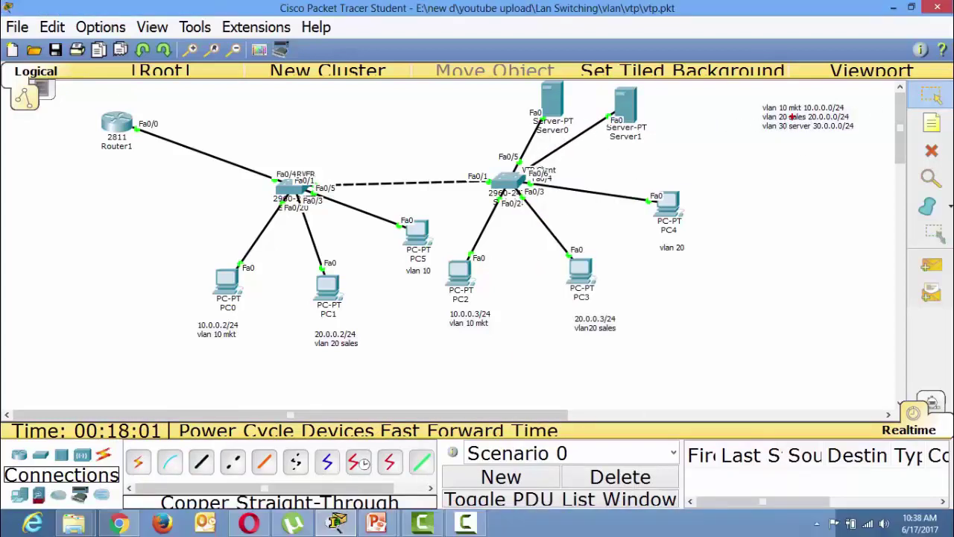
mouse_move(751, 96)
left_mouse_down()
mouse_move(773, 124)
mouse_move(864, 146)
left_mouse_up()
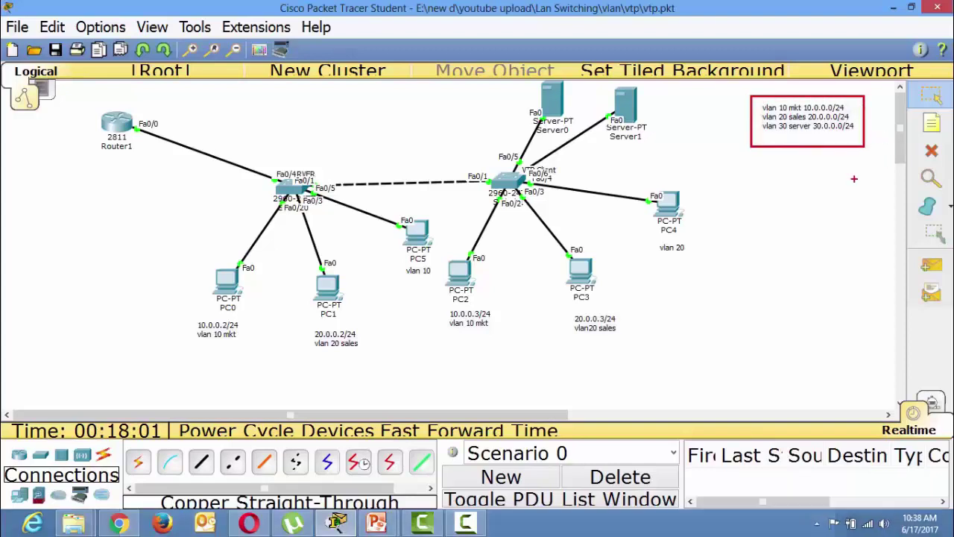
key("Escape")
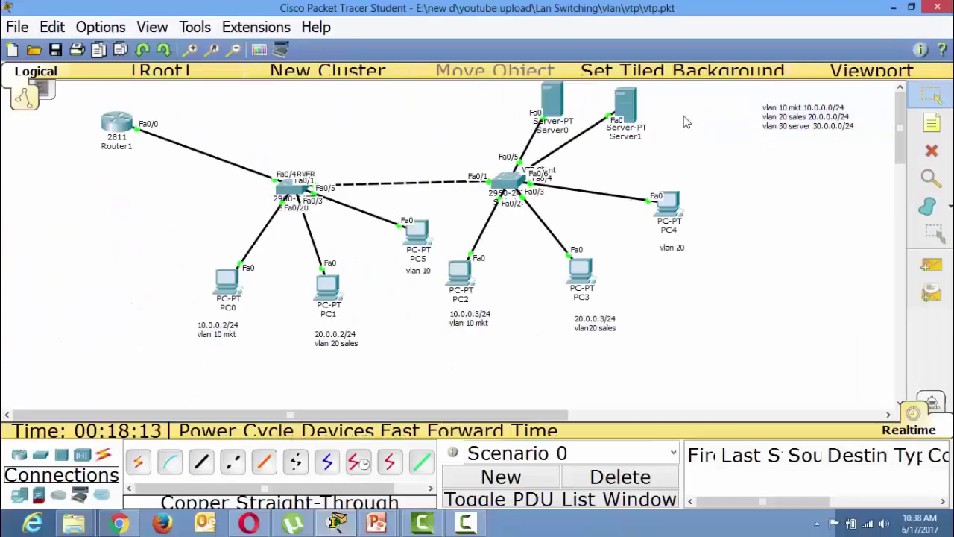
left_click(626, 104)
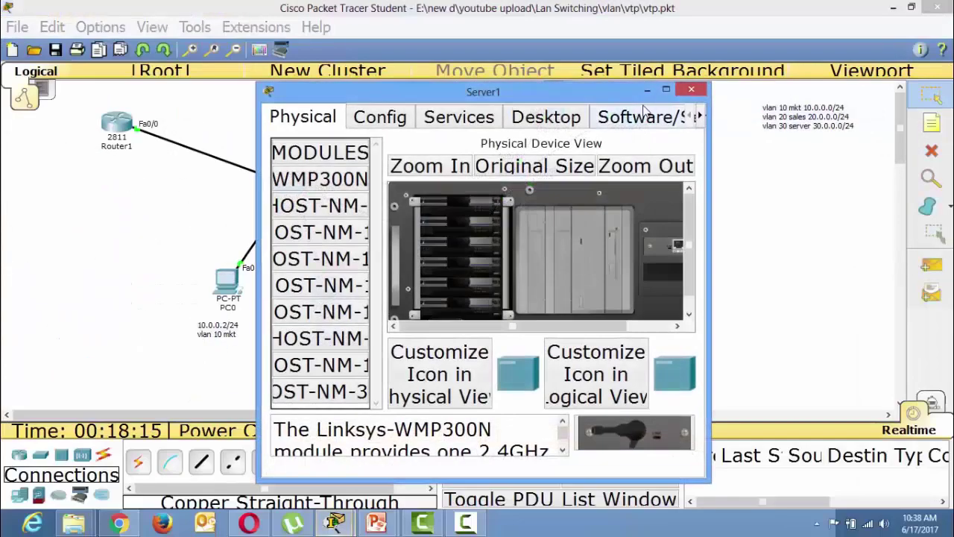
left_click(690, 90)
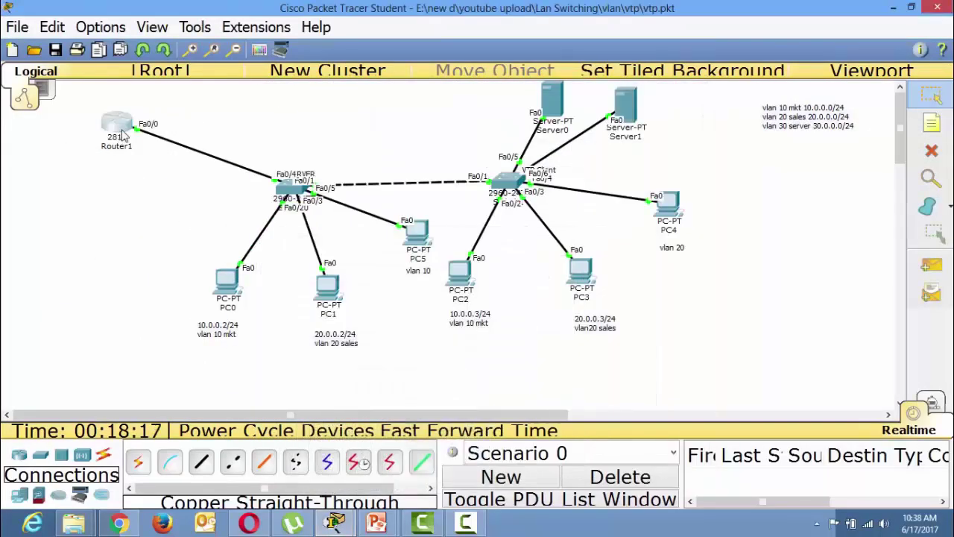
Open Router1's command line, quit the paused configuration listing and enter global configuration mode
left_click(117, 123)
double_click(425, 95)
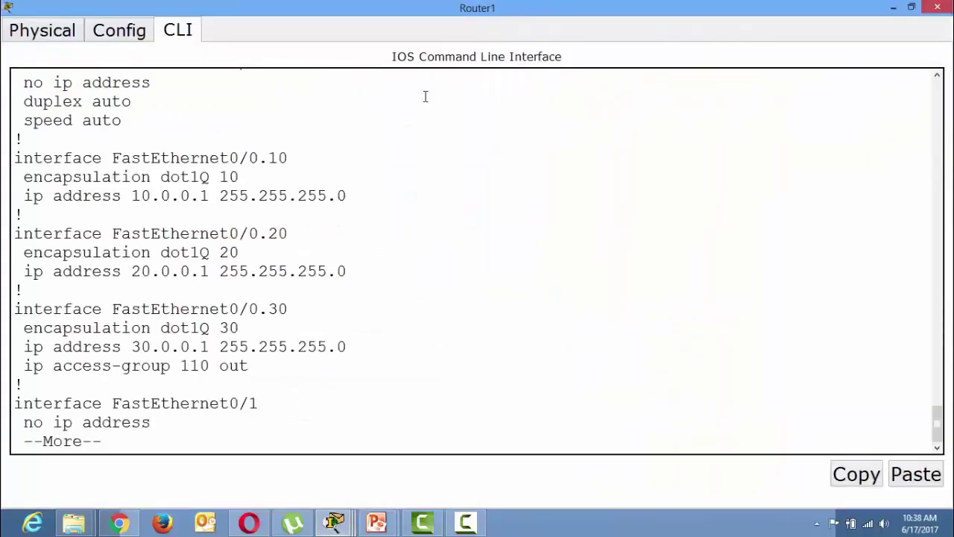
key("q")
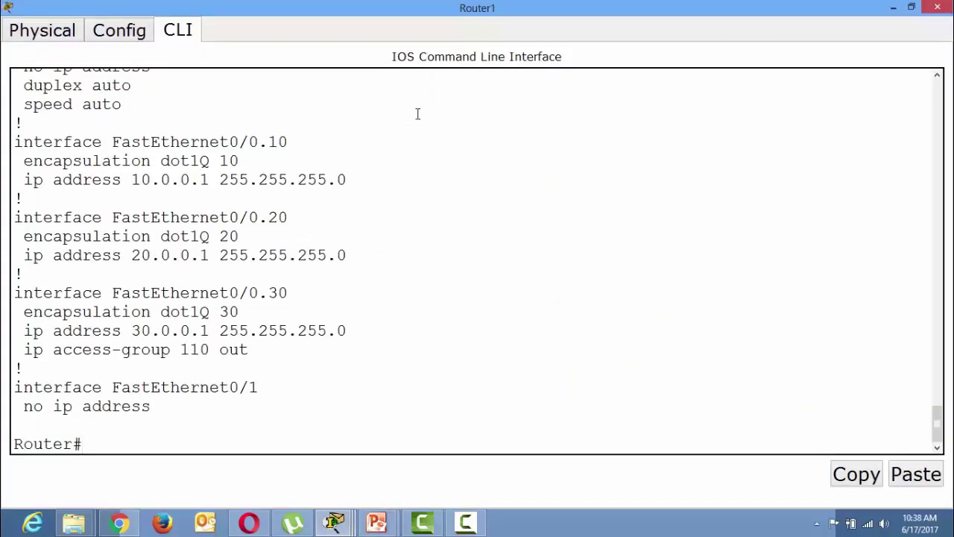
type("conf t")
key("Return")
type("\\")
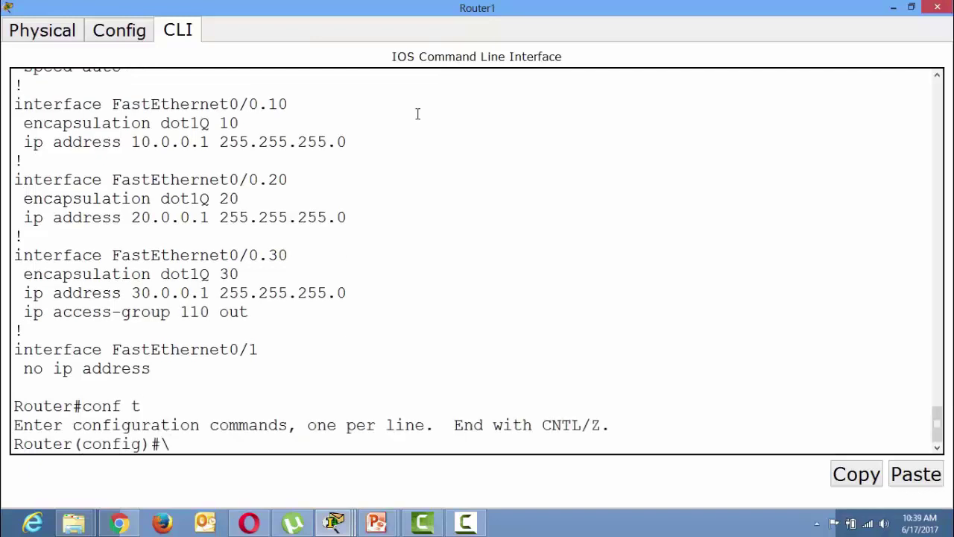
key("BackSpace")
Remove the router's DHCP pool named mkt with "no ip dhcp pool mkt"
type("no dhc")
type("p")
key("BackSpace")
key("BackSpace")
key("BackSpace")
key("BackSpace")
key("BackSpace")
type("ipdhcp")
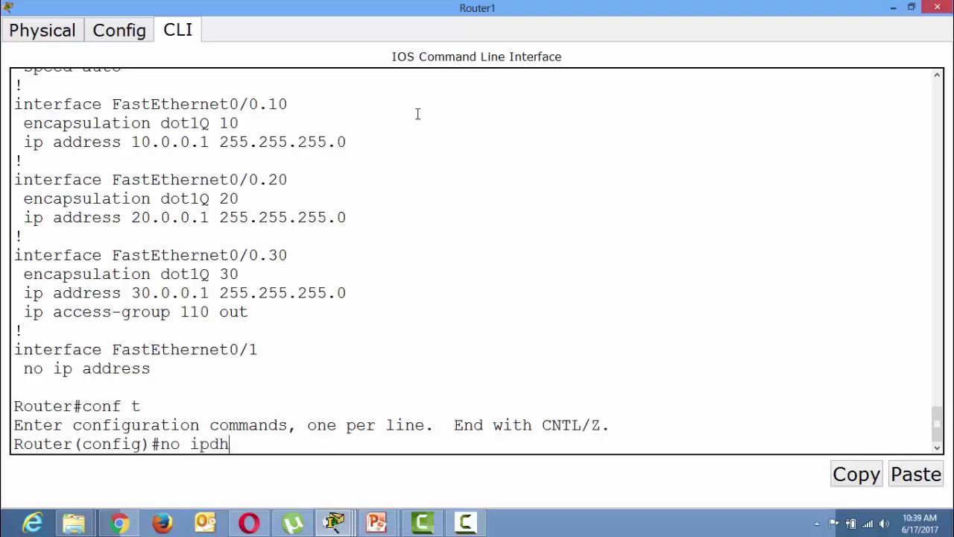
key("BackSpace")
key("BackSpace")
key("BackSpace")
key("BackSpace")
type("dhcp poo")
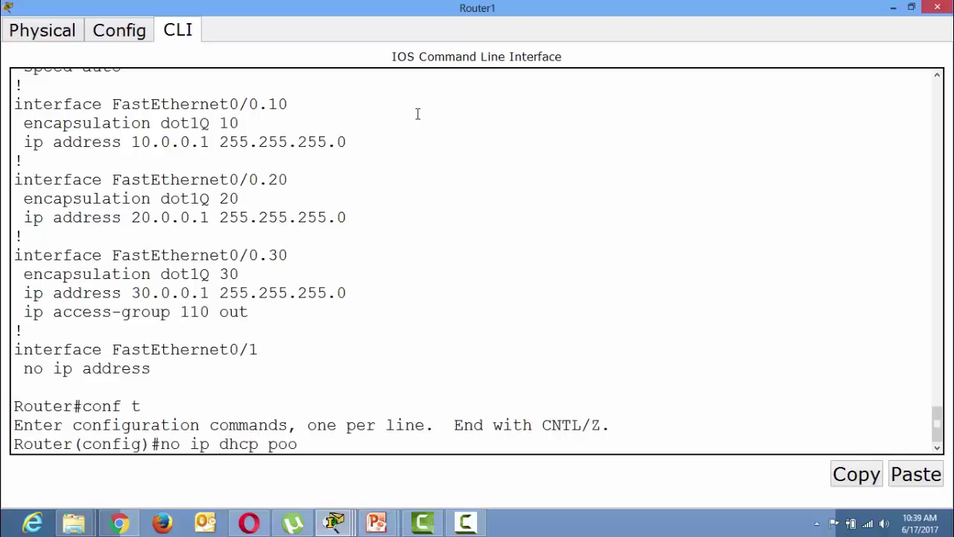
type("l mkt")
key("Return")
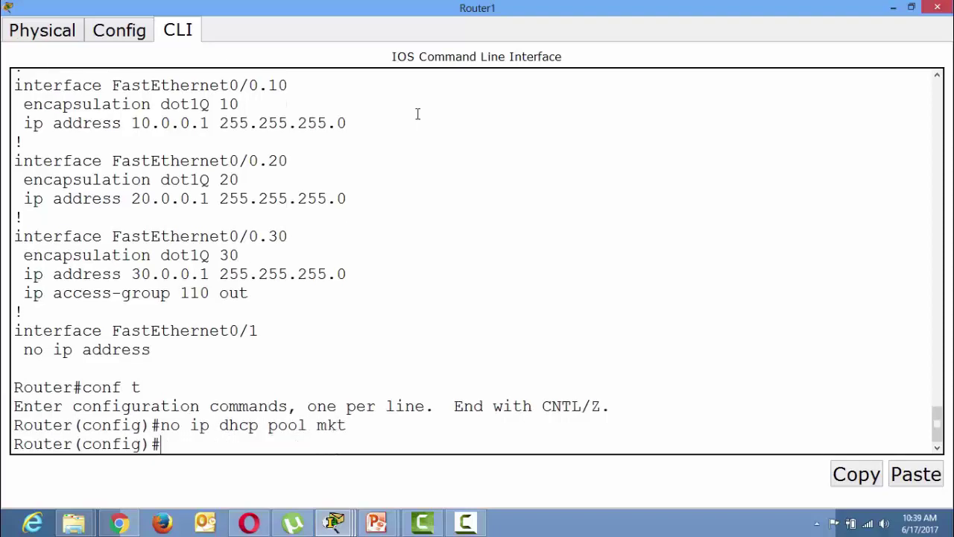
Remove the DHCP pool named sales with "no ip dhcp pool sales" and return to privileged EXEC mode
key("Up")
key("BackSpace")
key("BackSpace")
key("BackSpace")
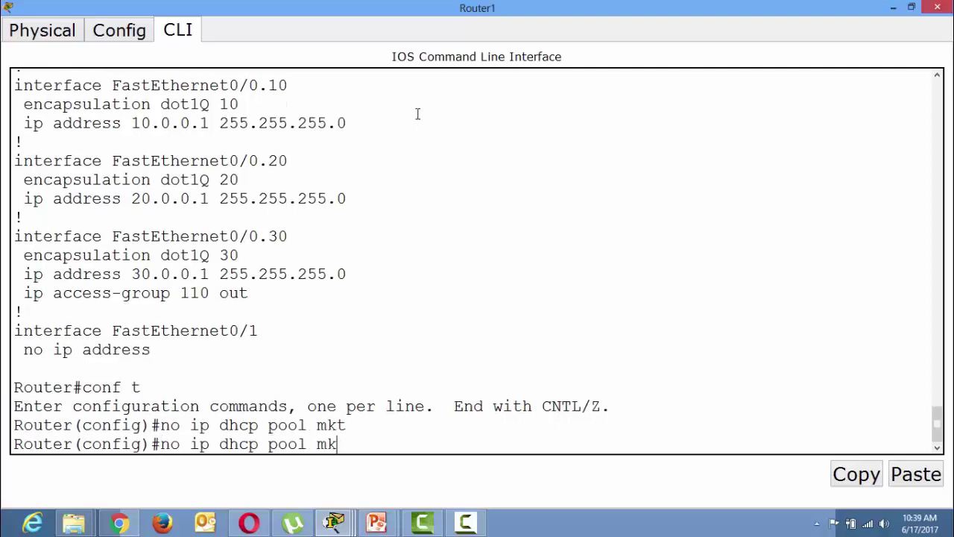
type("sales")
key("Return")
key("ctrl+z")
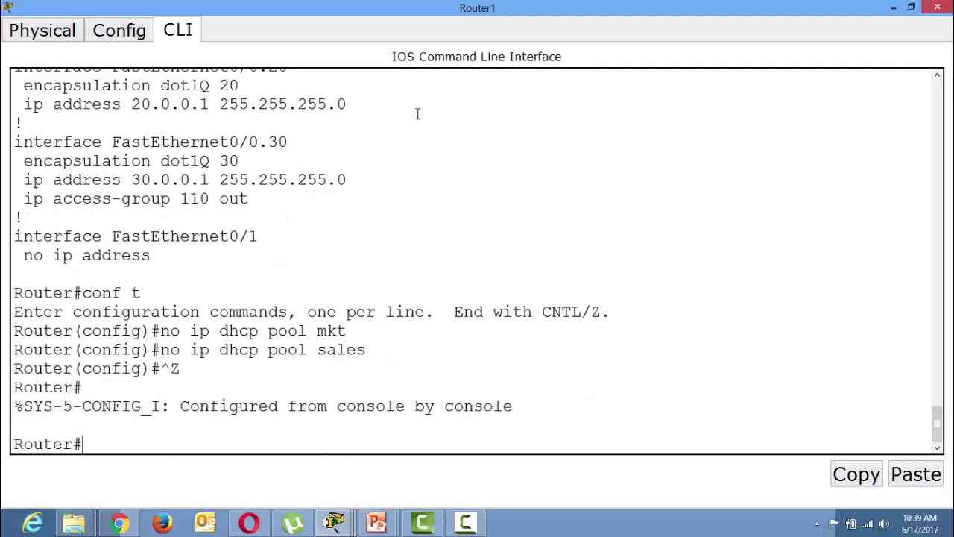
Display the running configuration with "show running-config", check it for remaining DHCP entries and quit the listing
type("show run")
key("Tab")
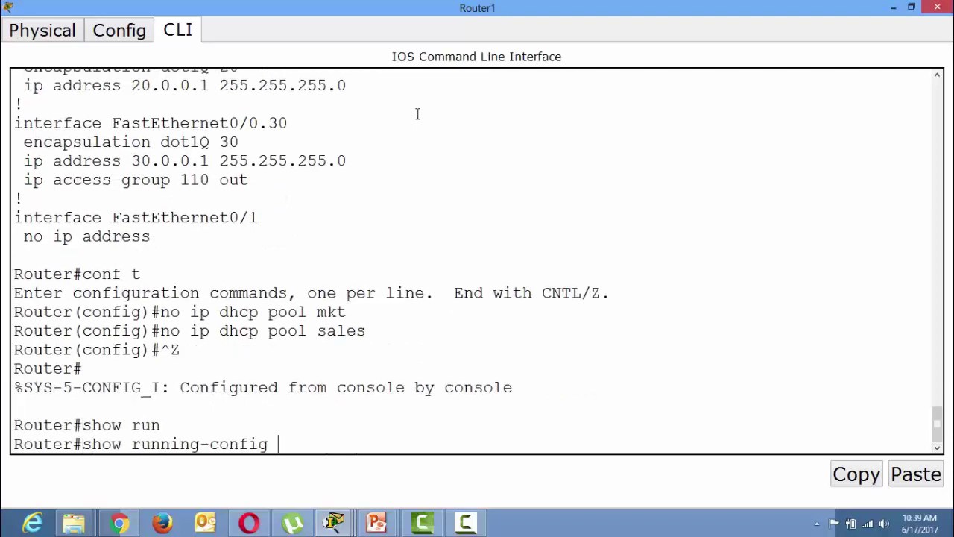
key("Return")
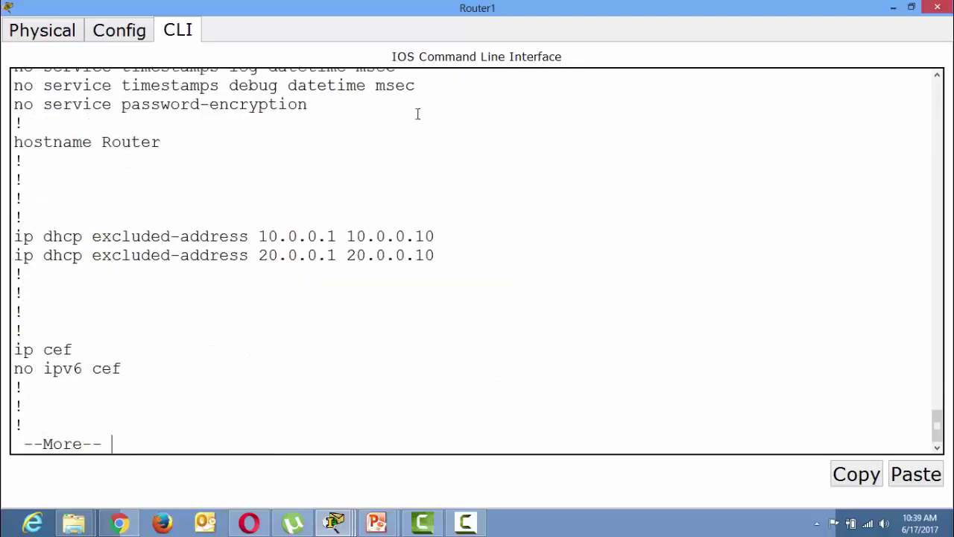
key("Return")
key("Return")
key("Return")
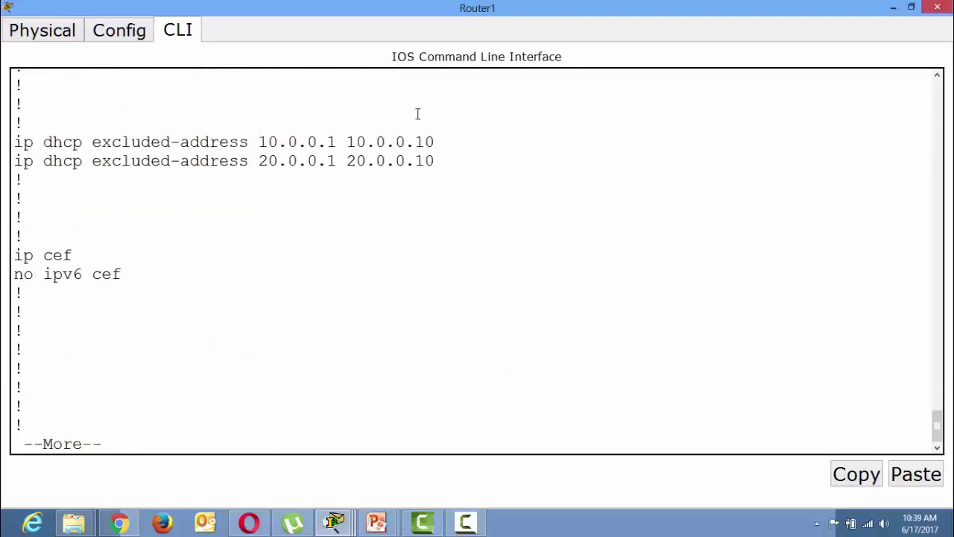
type("q")
type("no ip")
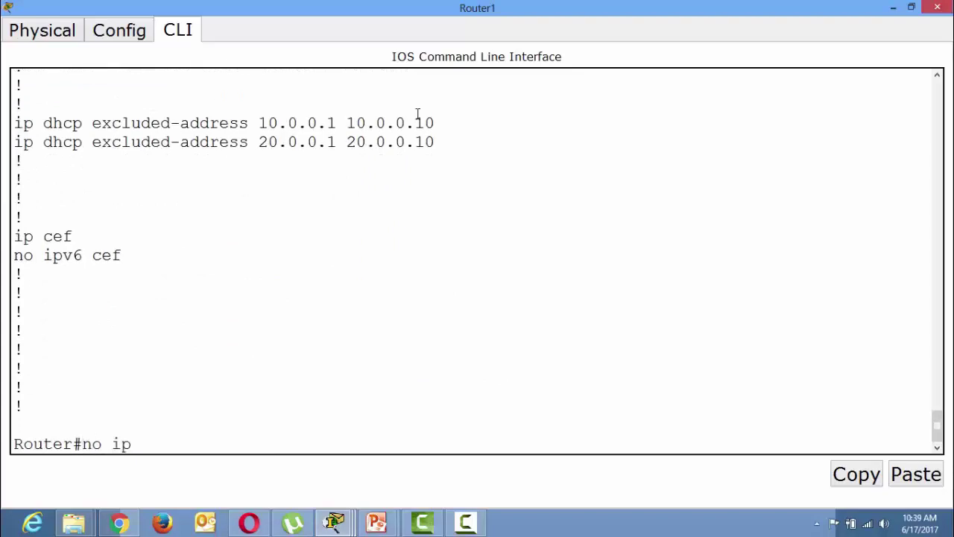
type(" dhcp ex")
key("Tab")
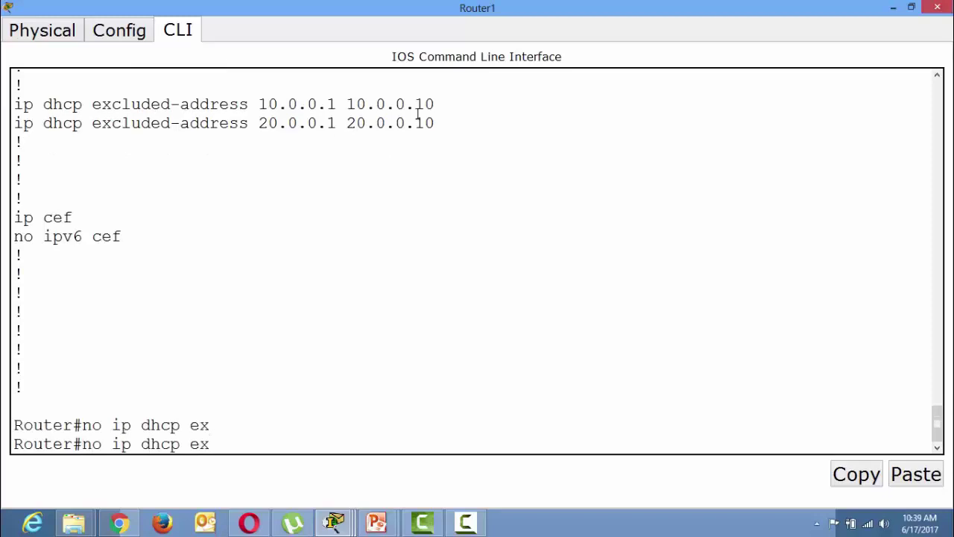
type("cl")
key("Tab")
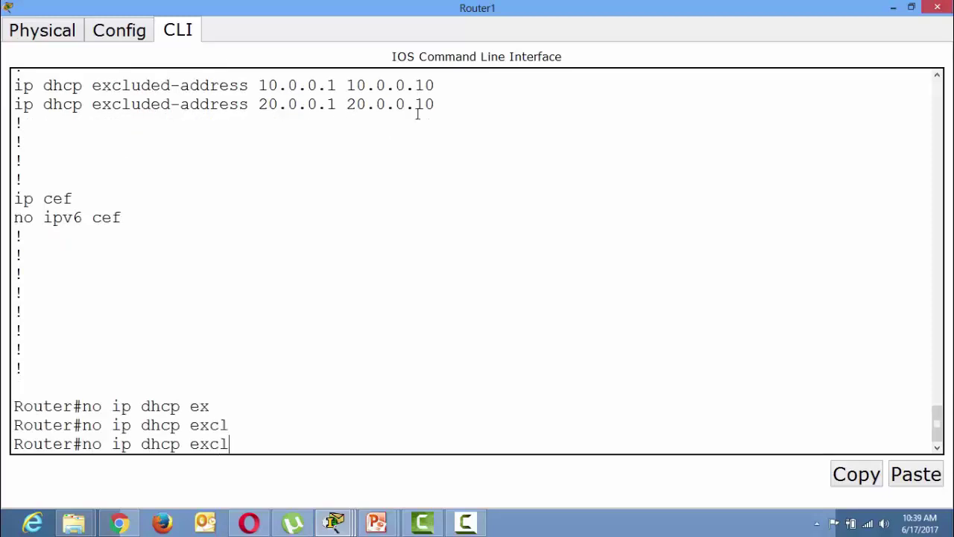
type("ude")
key("Tab")
type("-")
key("Tab")
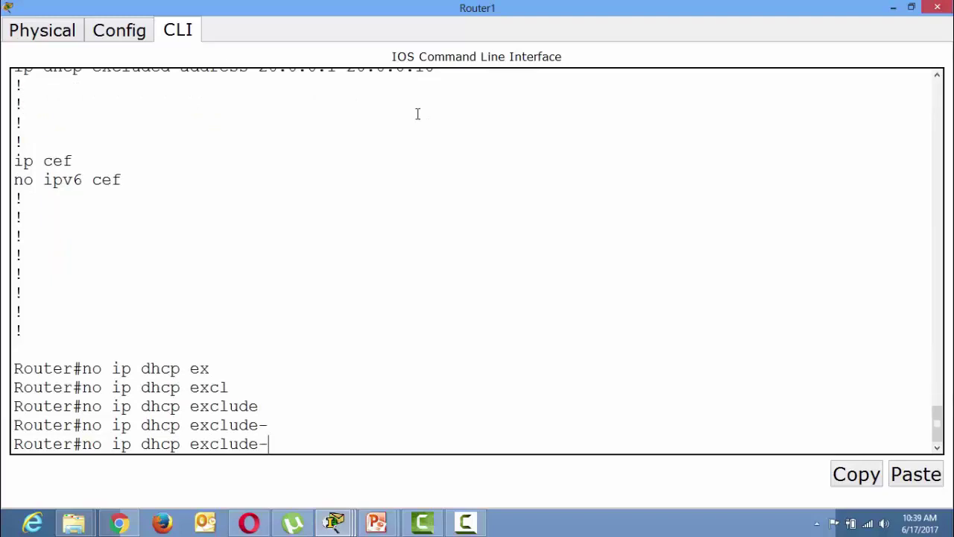
type("add")
key("Tab")
key("BackSpace")
key("BackSpace")
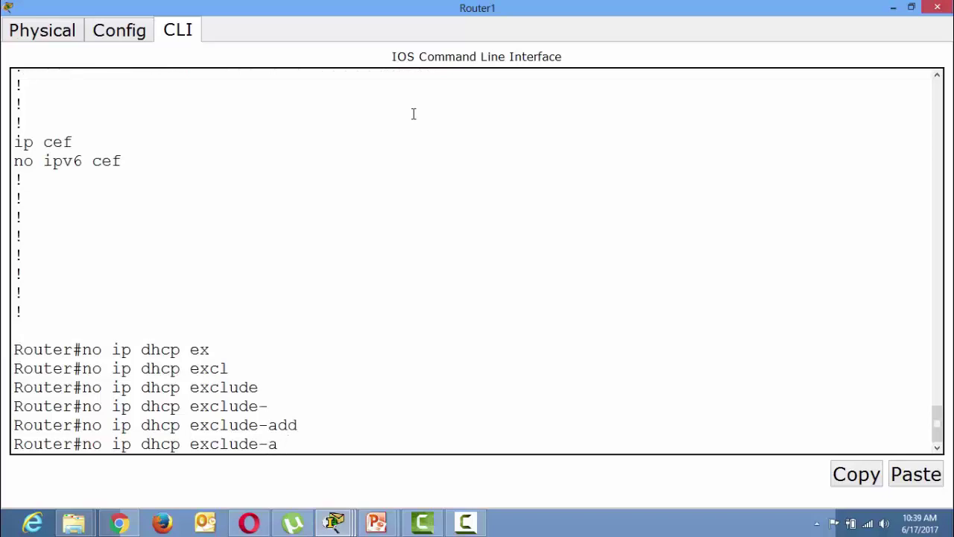
key("BackSpace")
key("BackSpace")
key("BackSpace")
key("BackSpace")
key("BackSpace")
key("BackSpace")
key("BackSpace")
key("BackSpace")
key("BackSpace")
key("BackSpace")
key("BackSpace")
key("BackSpace")
key("BackSpace")
key("BackSpace")
key("BackSpace")
key("BackSpace")
key("BackSpace")
key("BackSpace")
key("BackSpace")
key("BackSpace")
Enter global configuration mode and remove the first DHCP exclusion with "no ip dhcp excluded-address 10.0.0.1 10.0.0.10"
type("conf t")
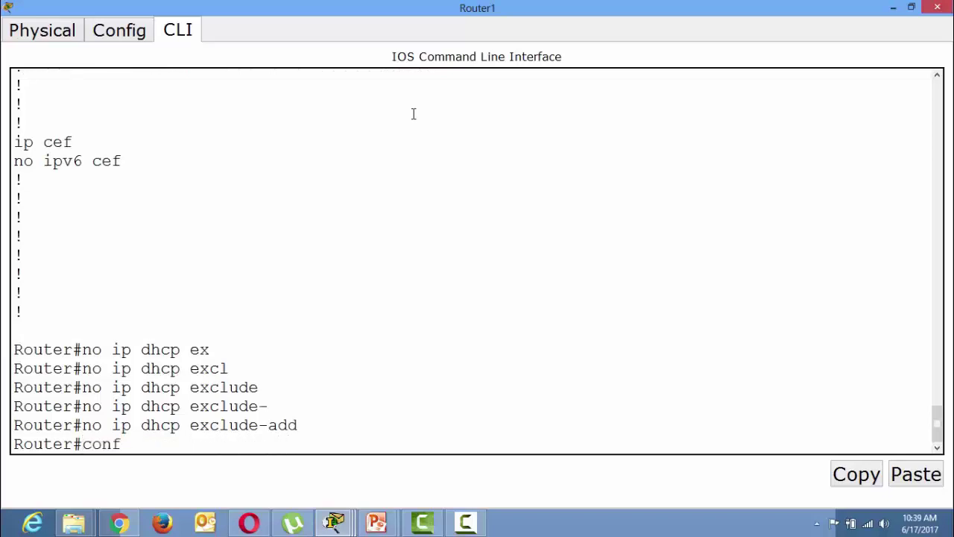
key("Return")
type("no ip dhcp")
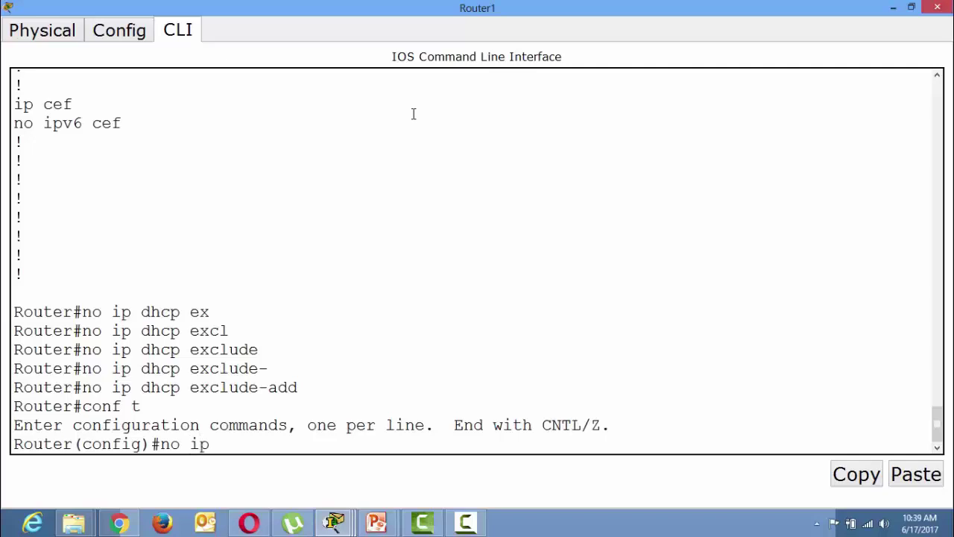
key("Tab")
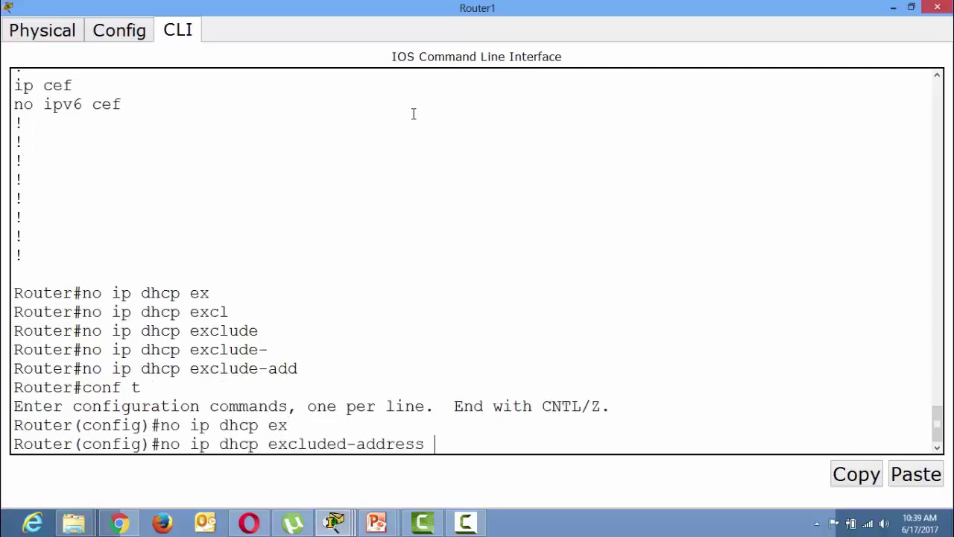
scroll(414, 114, "up", 2)
scroll(414, 114, "down", 2)
type("10.0.0.1 10.")
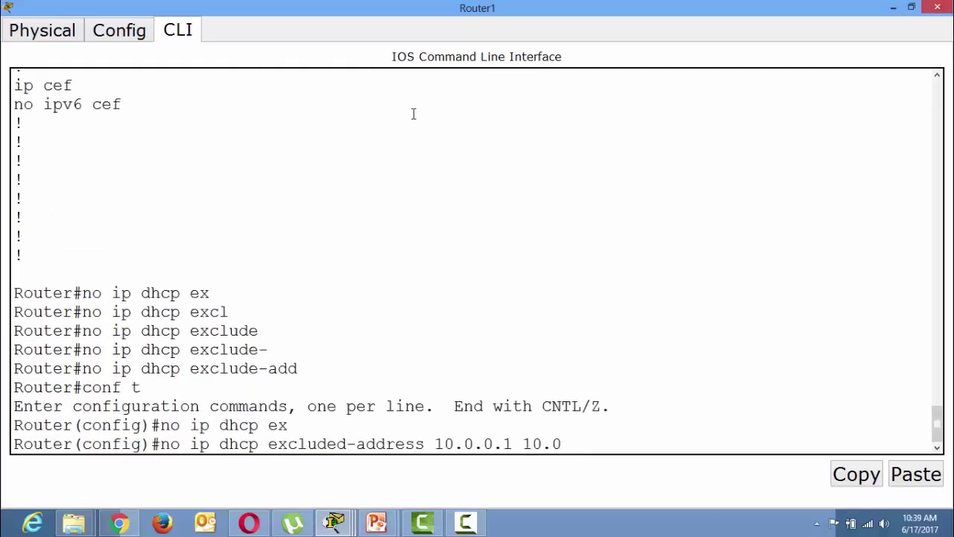
type("0")
key("Return")
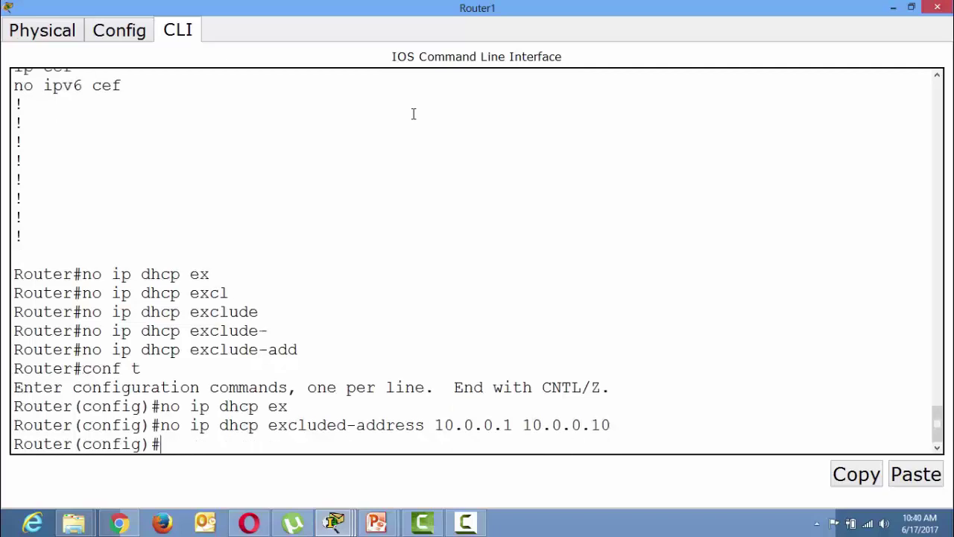
Try to remove the DHCP exclusion range 20.0.0.1 to 20.0.0.10 by adapting the previous command, and leave configuration mode
key("Up")
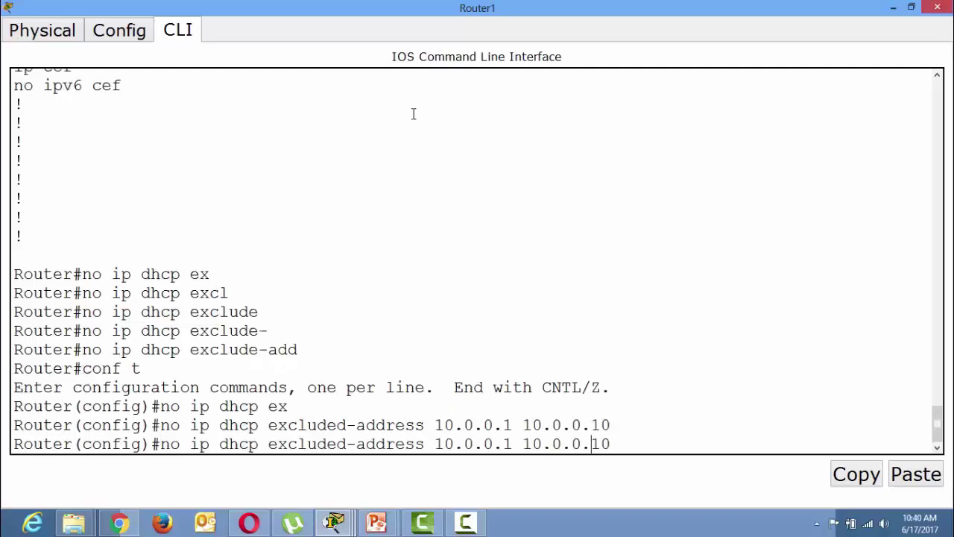
key("BackSpace")
type("2")
key("Left")
key("Left")
key("Left")
key("Left")
key("Left")
key("Left")
key("Left")
key("Left")
key("Left")
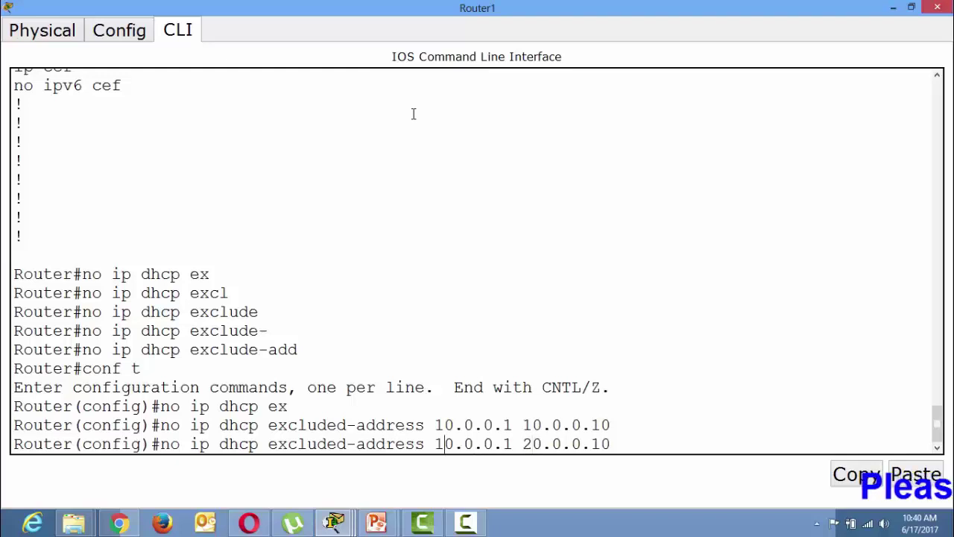
key("BackSpace")
type("2")
key("ctrl+z")
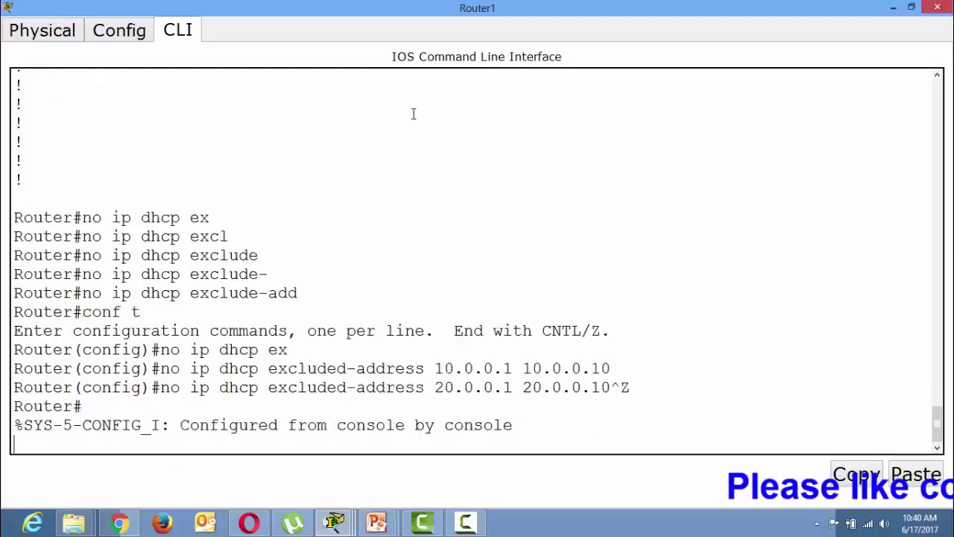
Display the running configuration again to check which excluded DHCP address ranges are still defined
key("Return")
type("show runn")
key("Tab")
key("Return")
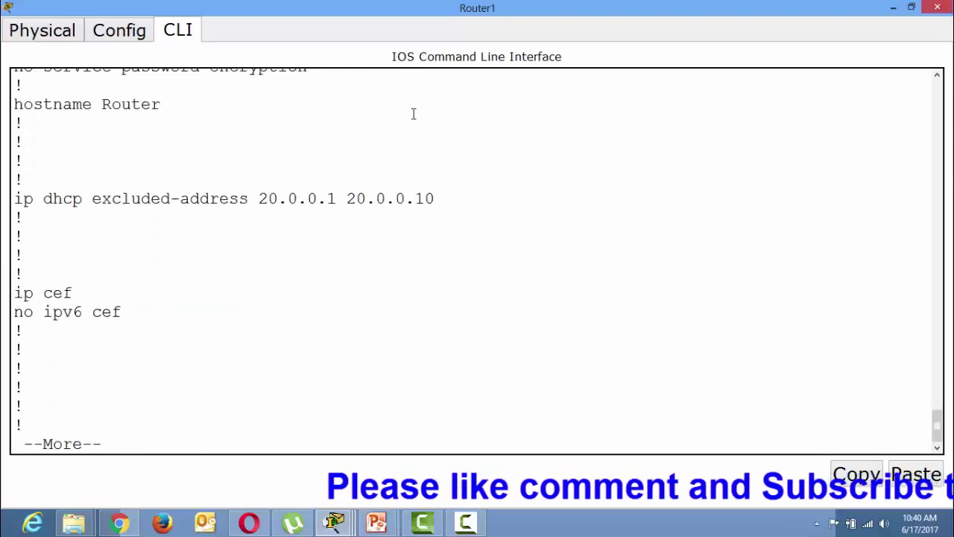
From global configuration mode, run "no ip dhcp excluded-address 20.0.0.1 20.0.0.10" and return to privileged EXEC mode
type("qconf t")
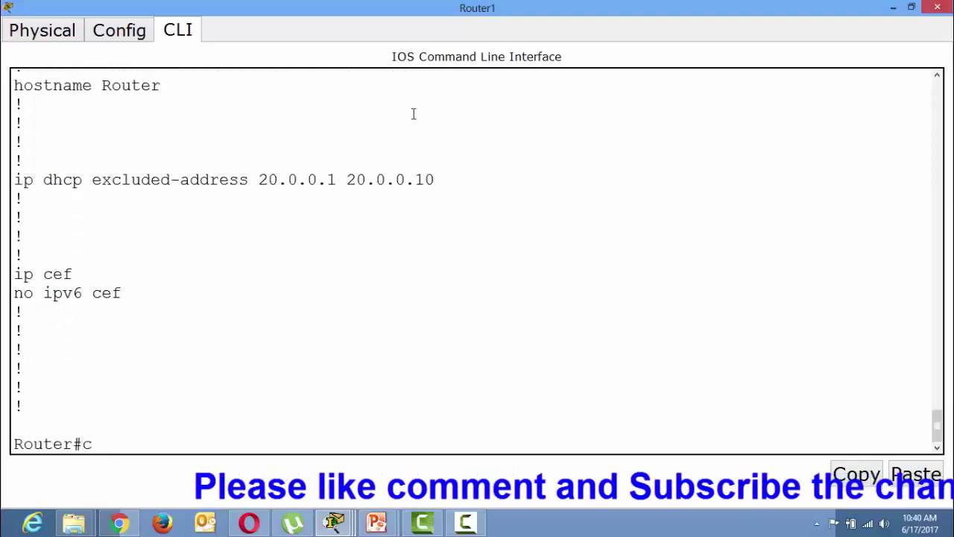
key("Return")
type("no ip dhcp pool sales")
key("BackSpace")
key("BackSpace")
key("BackSpace")
key("BackSpace")
key("BackSpace")
type("mkt")
key("Up")
key("Up")
key("Up")
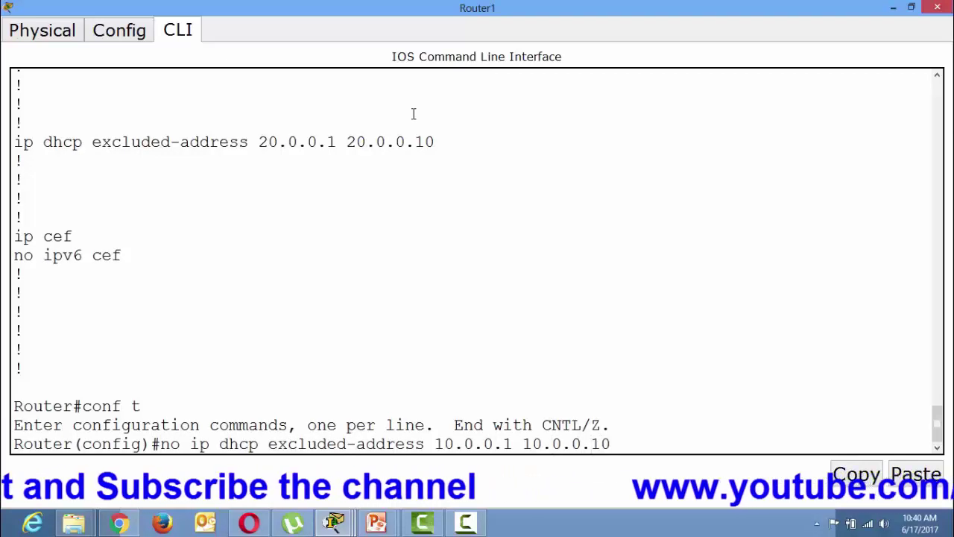
key("Left")
key("Left")
key("Left")
key("Left")
key("Left")
key("Left")
key("Left")
key("Left")
key("BackSpace")
type("2")
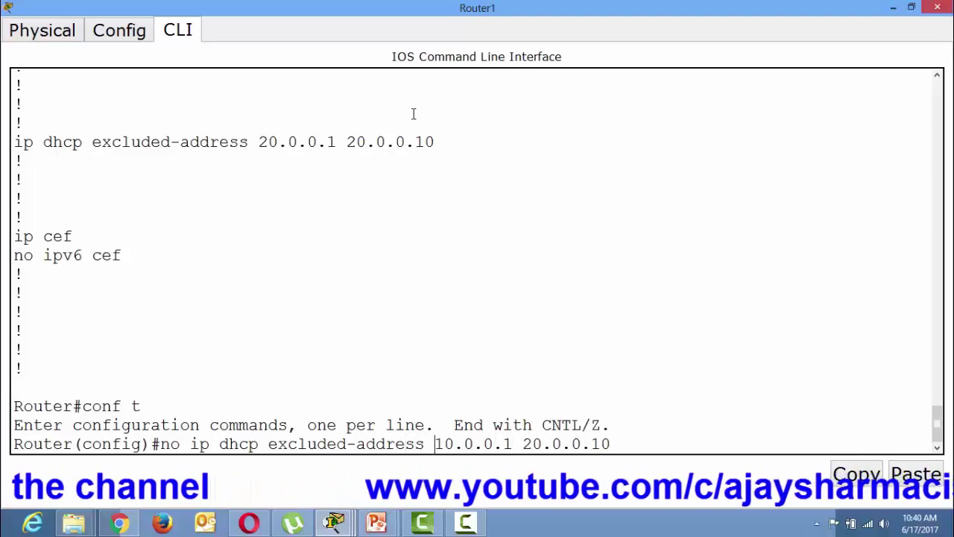
key("Delete")
type("2")
key("Return")
key("ctrl+z")
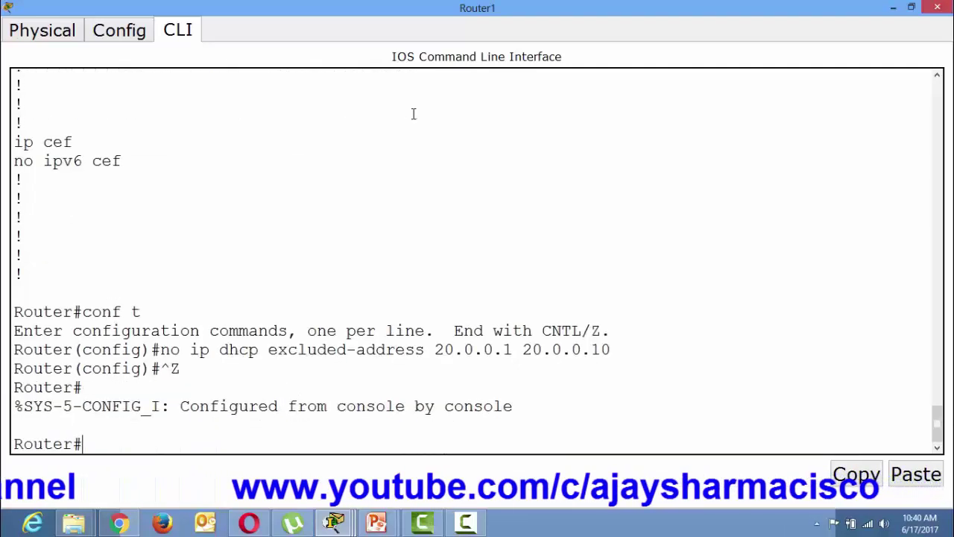
Check the running configuration for leftover DHCP exclusions, quit the listing and close Router1's window
type("show run")
key("Return")
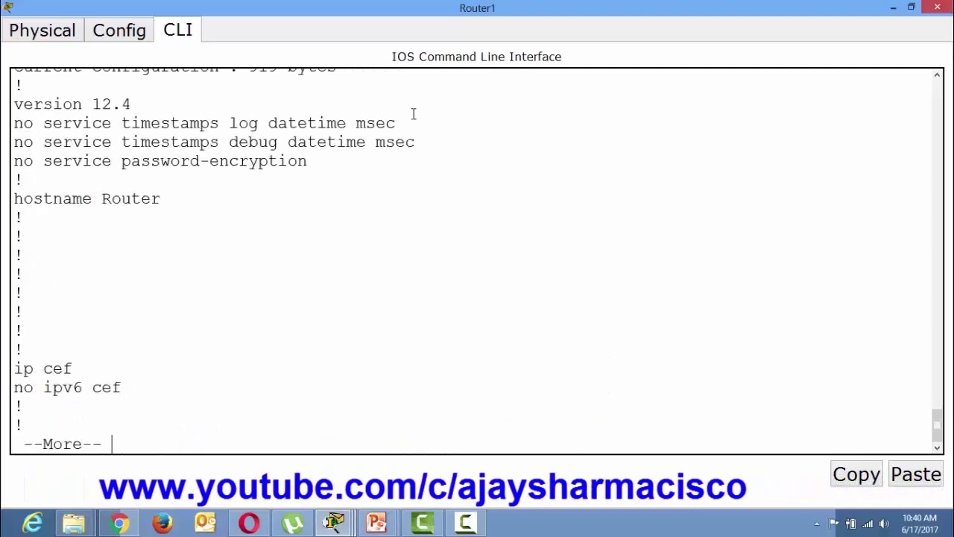
key("Return")
key("Return")
key("Return")
key("Return")
key("Return")
key("Return")
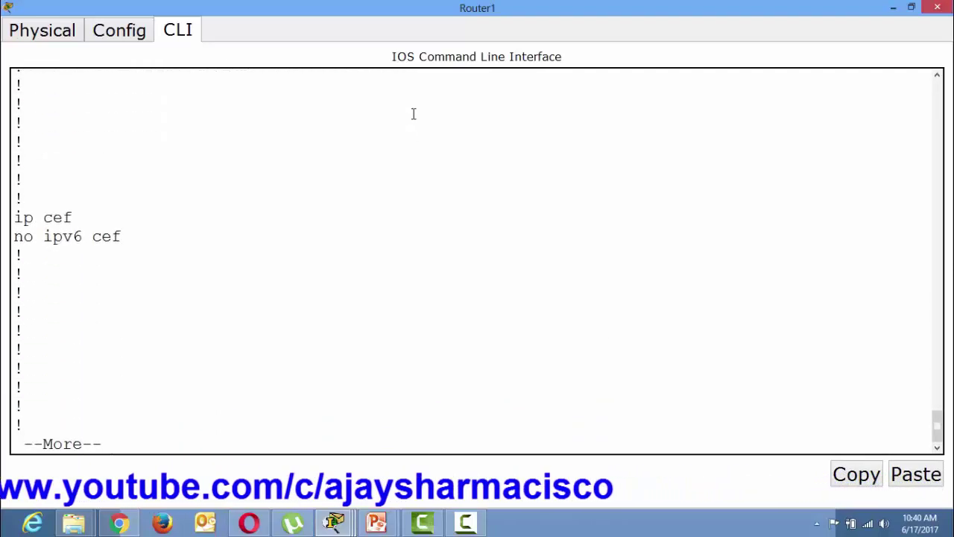
key("q")
left_click(937, 8)
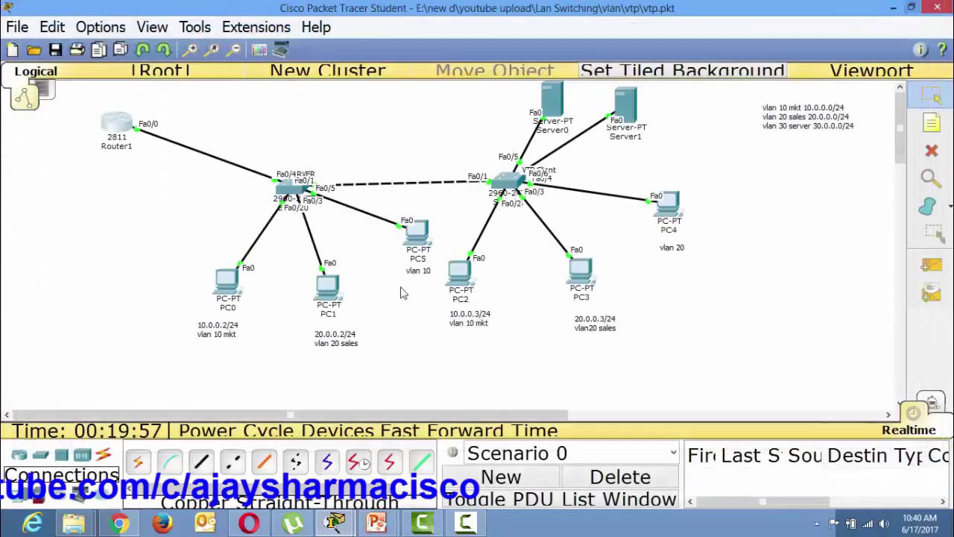
In PC0's IP configuration, switch to Static and back to DHCP to request a new address
left_click(223, 279)
left_click(315, 196)
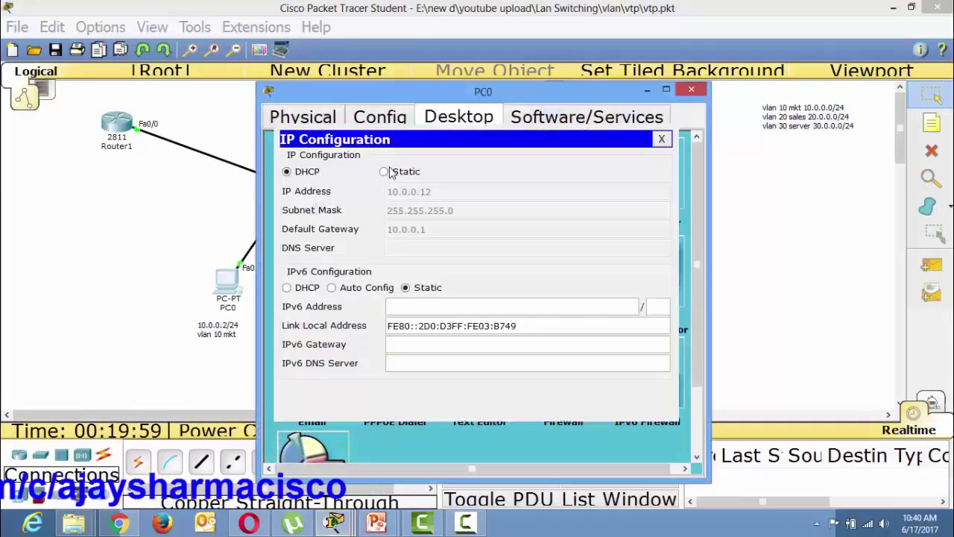
left_click(384, 172)
left_click(287, 171)
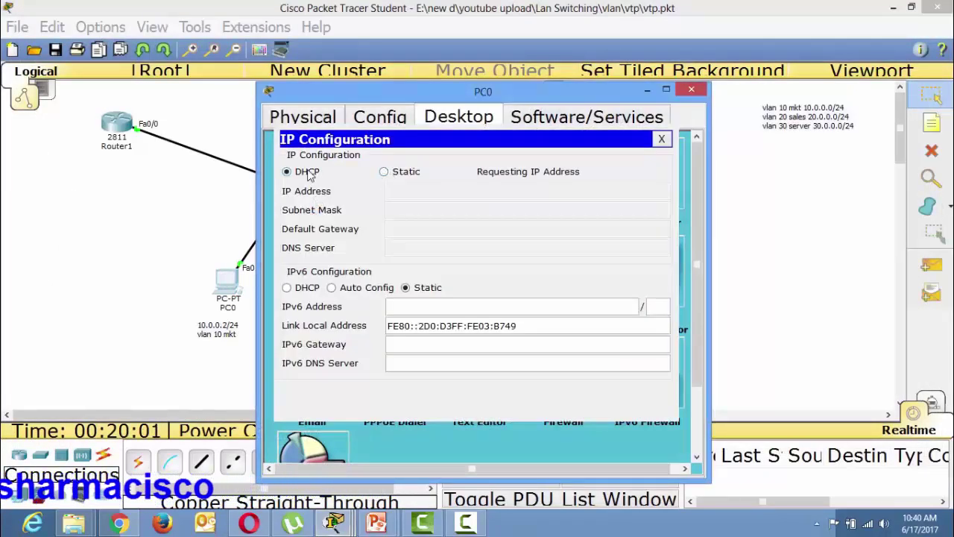
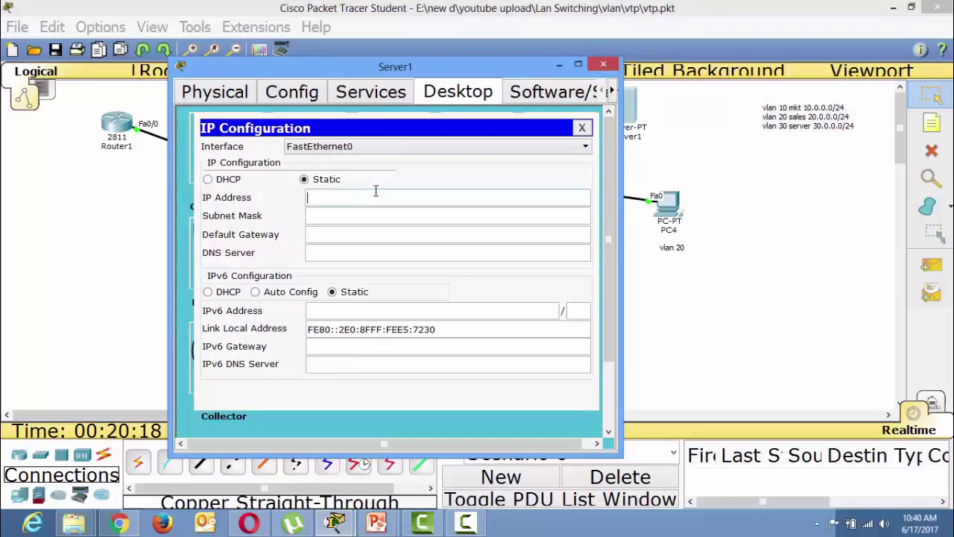
Give Server1 the static IP address 30.0.0.3 with subnet mask 255.0.0.0 and default gateway 30.0.0.1, and close its window
type("30.0.0.3")
key("Tab")
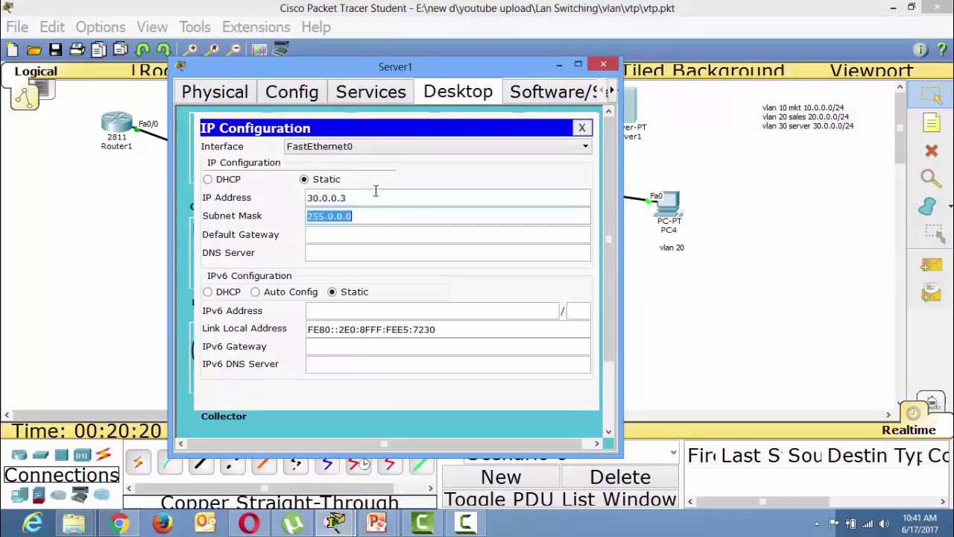
key("Tab")
type("30.0")
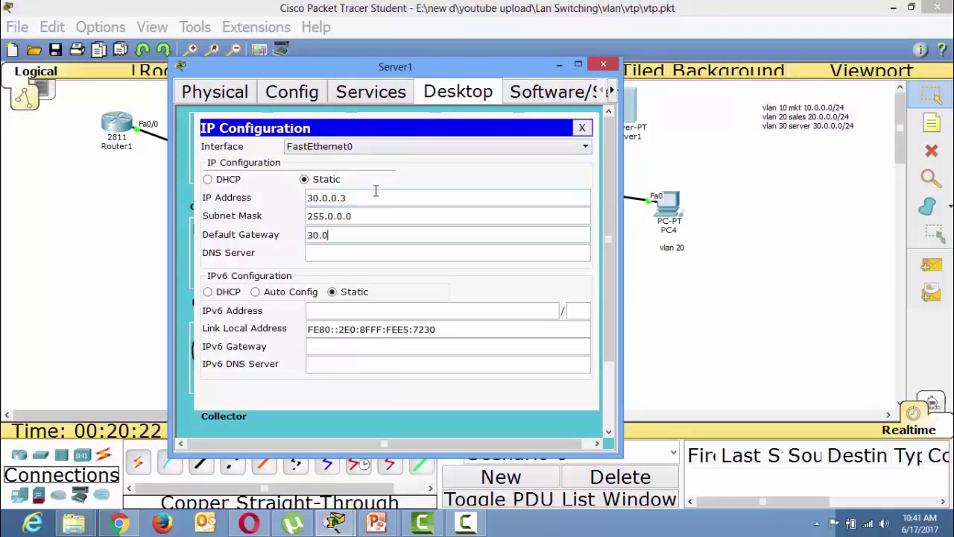
type(".0.1")
left_click(603, 64)
left_click_drag(79, 103, 171, 168)
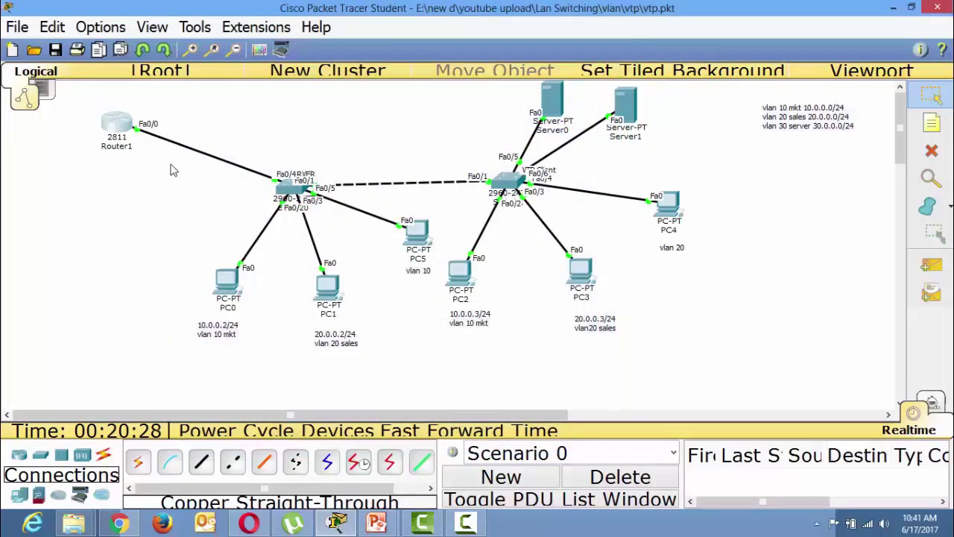
Open the DHCP service settings of Server1 and turn the service on
left_click(625, 104)
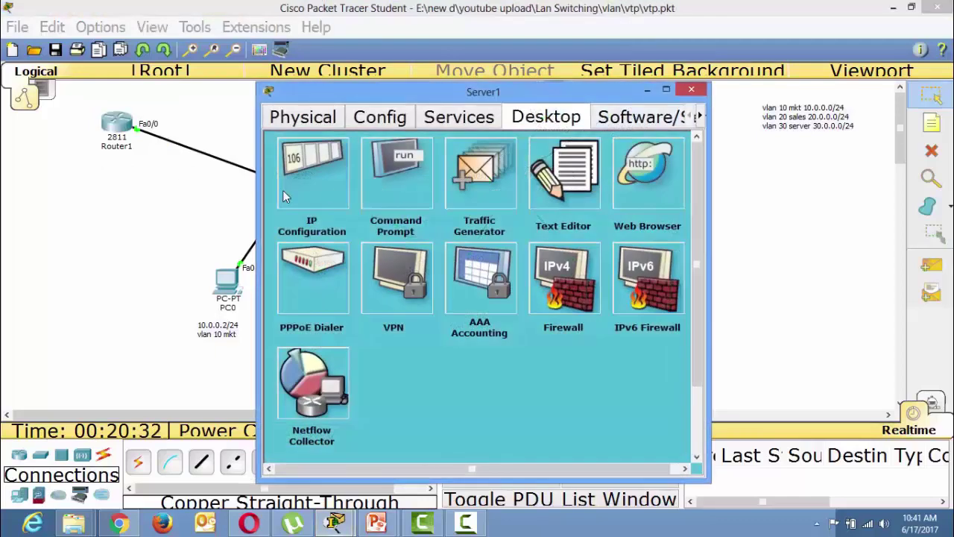
left_click(284, 196)
left_click(674, 160)
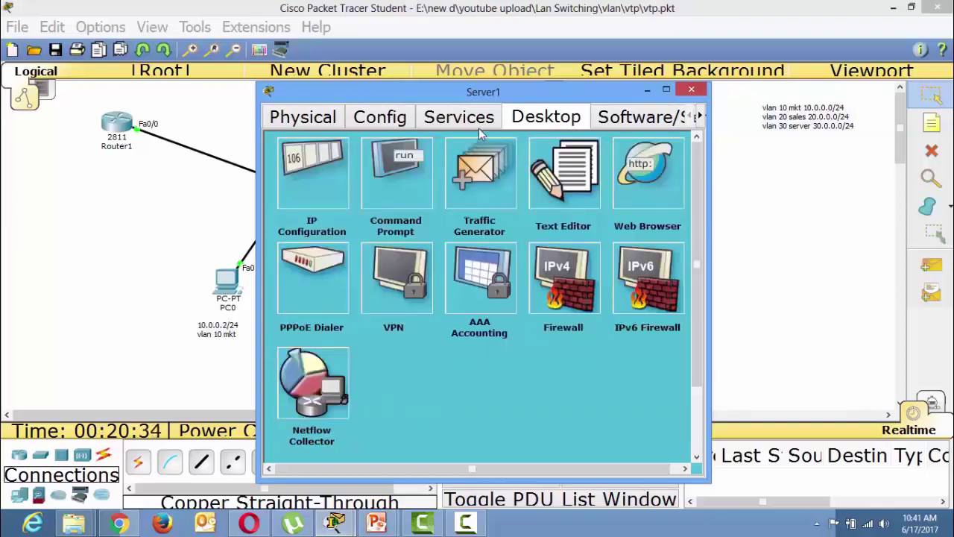
left_click(477, 123)
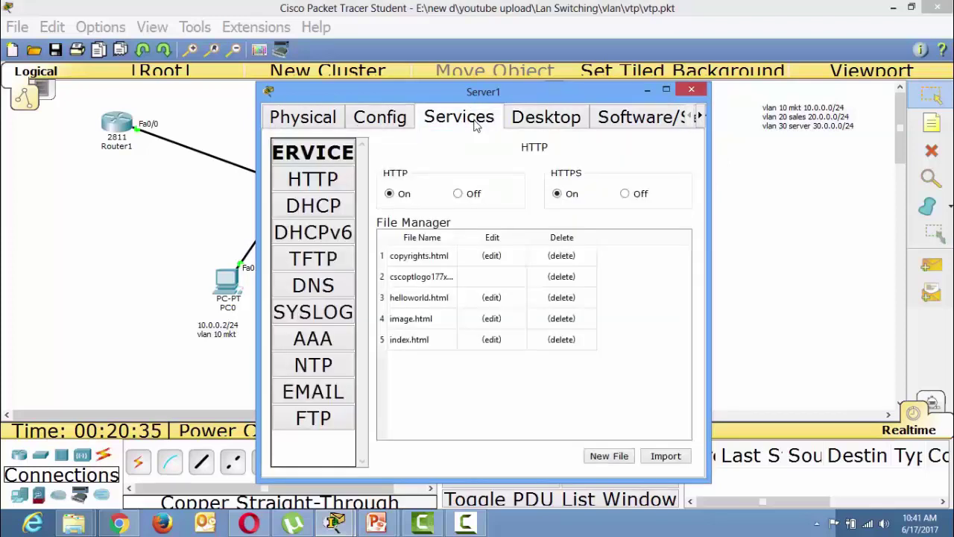
left_click(326, 211)
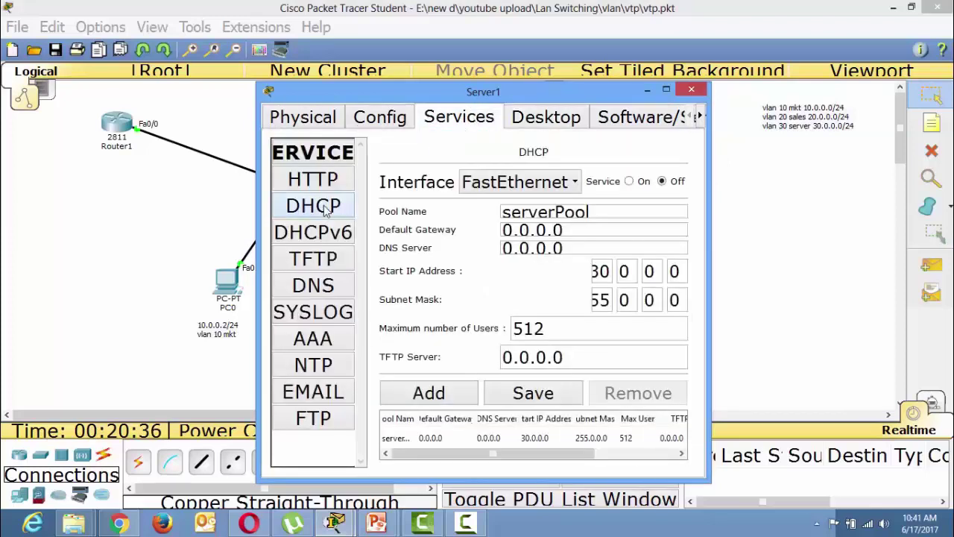
left_click(629, 181)
Set both the default gateway and the DNS server of serverPool to 10.0.0.1
left_click(506, 231)
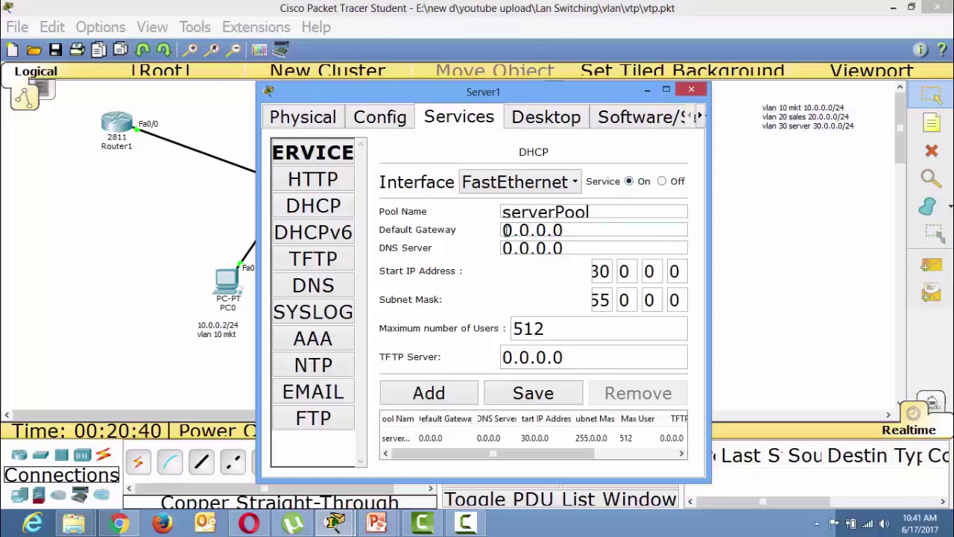
type("1")
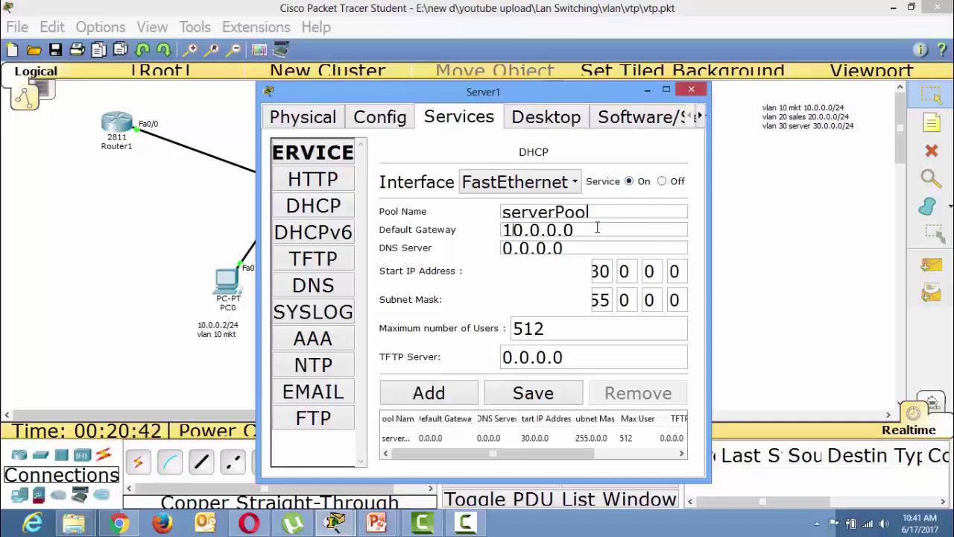
left_click(592, 228)
key("BackSpace")
left_click_drag(571, 249, 490, 242)
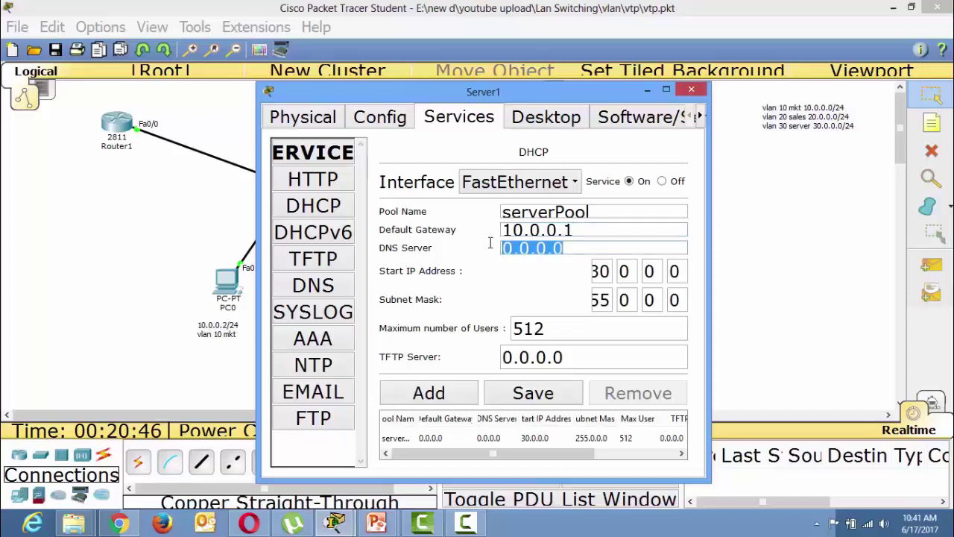
type("10.0.")
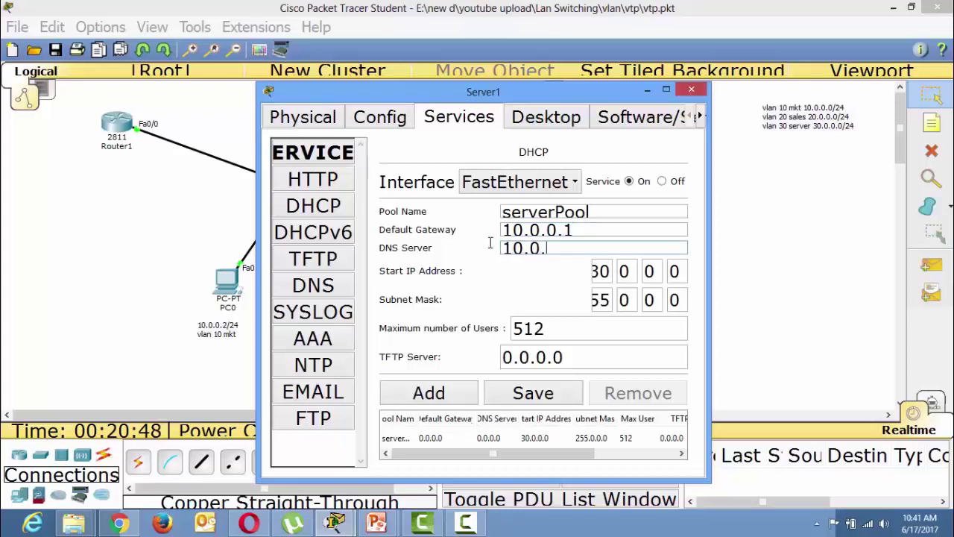
type("0.1")
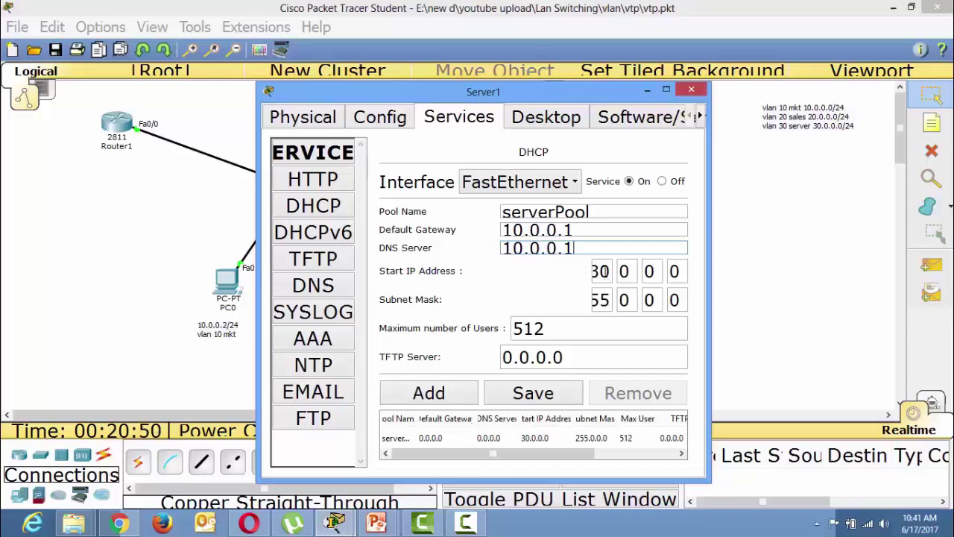
Set the start IP address of serverPool to 10.0.0.0 and save the pool
left_click(601, 271)
key("BackSpace")
type("1")
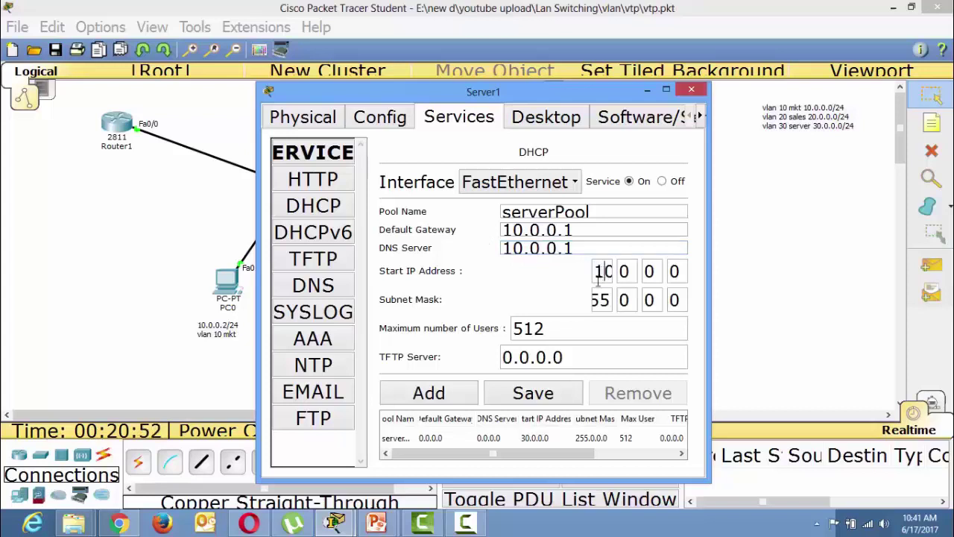
left_click(520, 401)
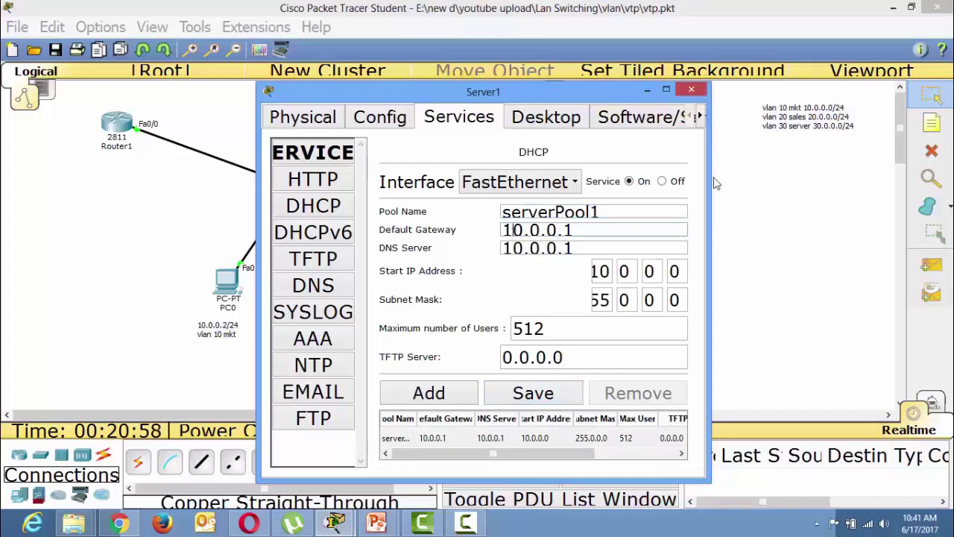
For a new pool named serverPool1, enter 20.0.0.1 as both the default gateway and the DNS server
left_click_drag(755, 97, 873, 168)
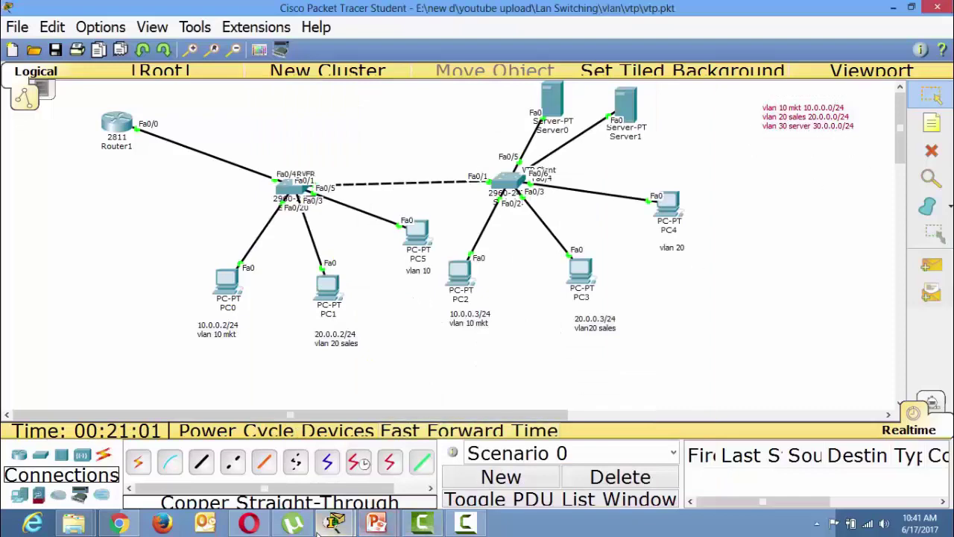
mouse_move(336, 524)
left_click(358, 447)
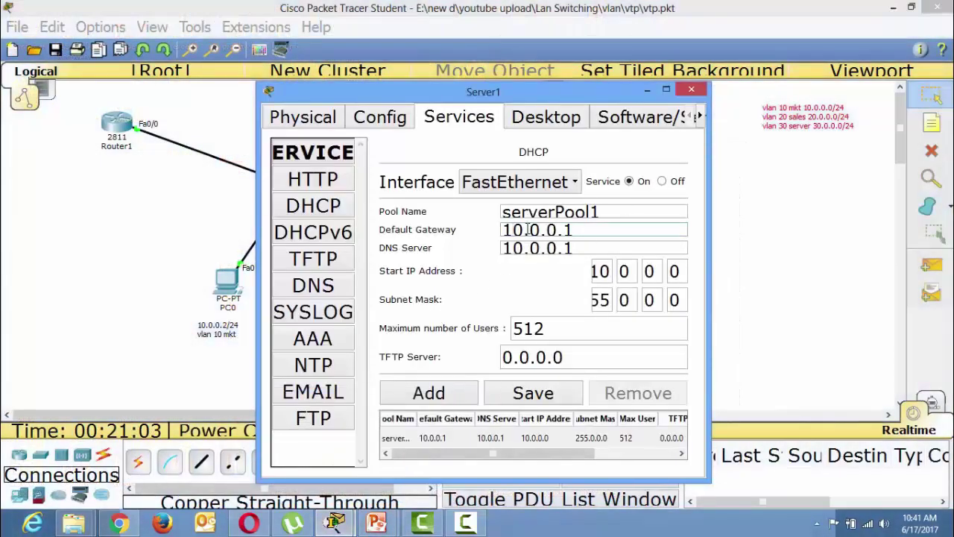
key("BackSpace")
type("2")
left_click(513, 248)
key("BackSpace")
type("2")
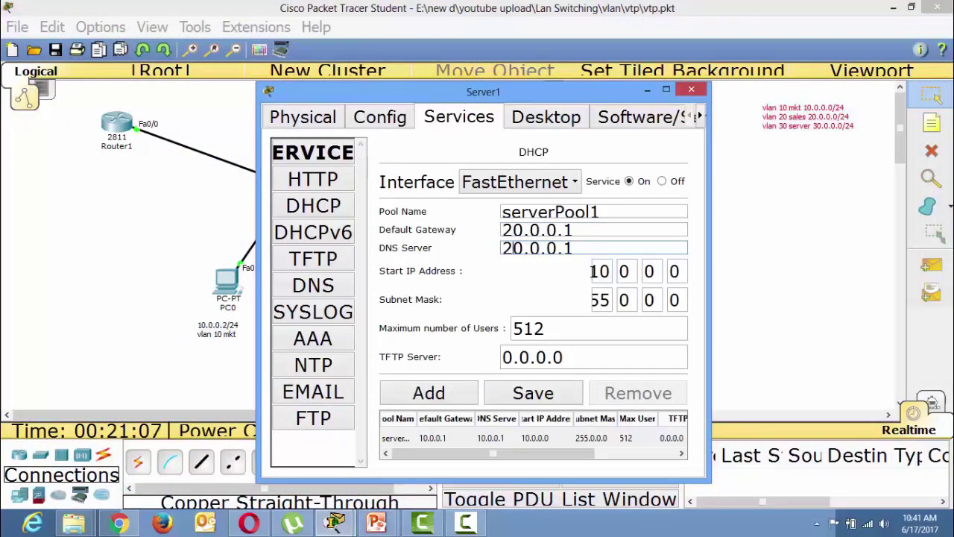
Set the start IP address of serverPool1 to 20.0.0.100 and add the pool
left_click(599, 270)
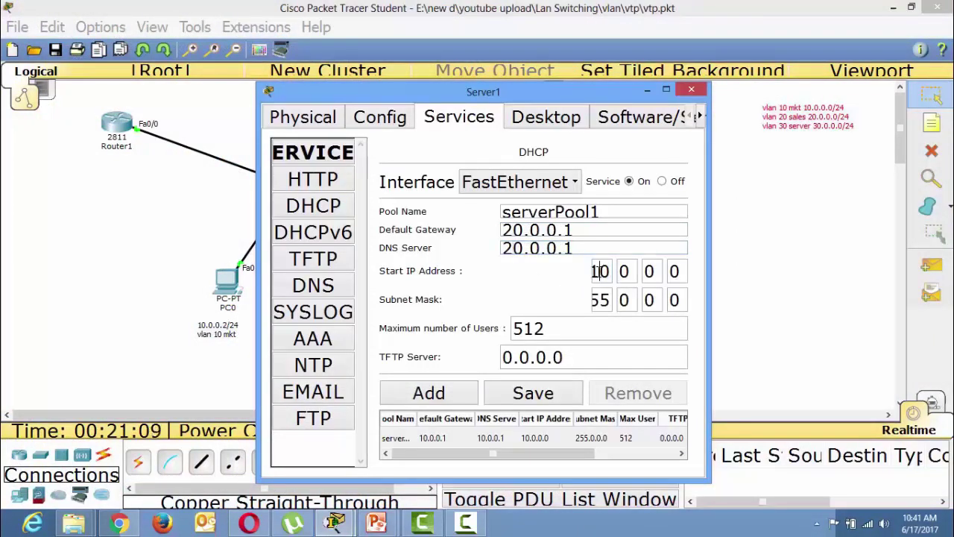
key("BackSpace")
type("2")
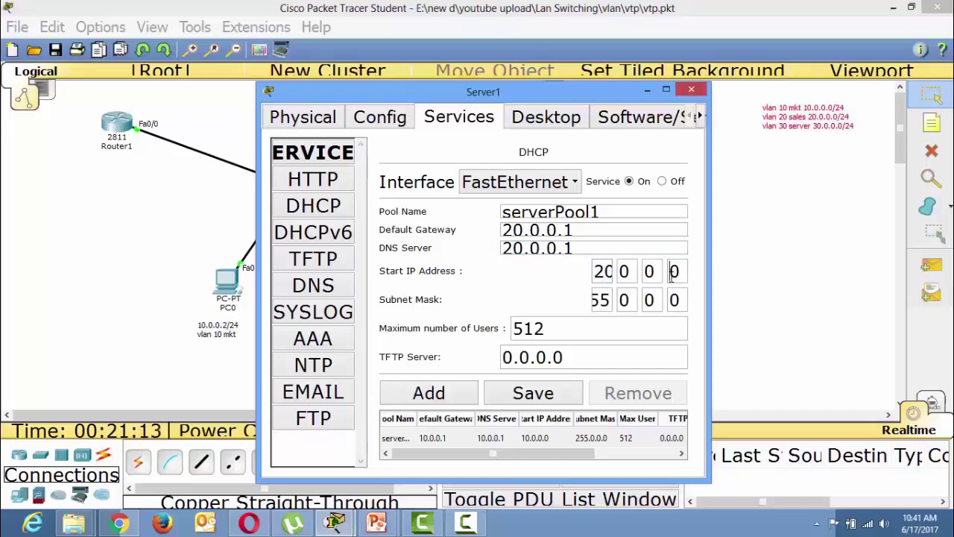
type("0")
left_click(671, 276)
type("1")
left_click(459, 403)
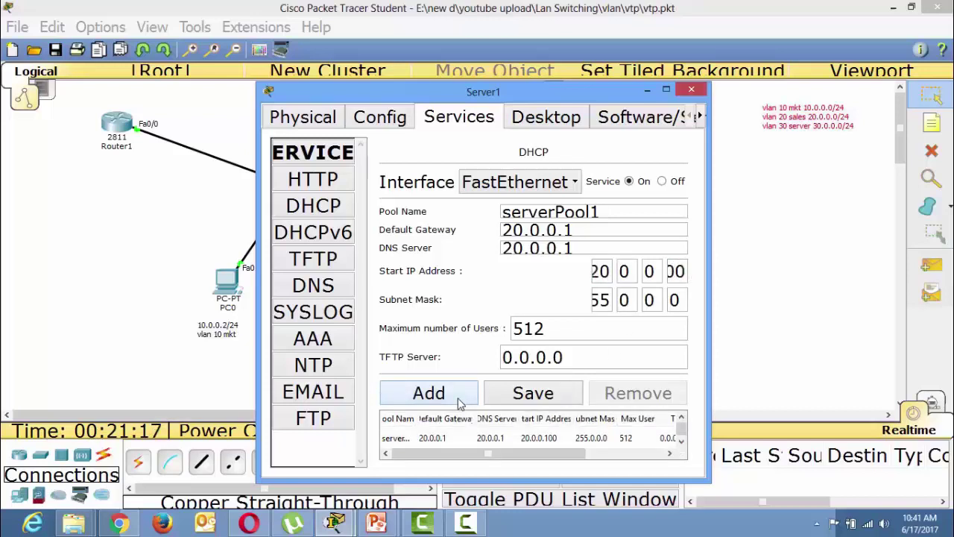
Maximize Server1's window, change the start IP address of the existing serverPool to 10.0.0.100 and save it
left_click(668, 90)
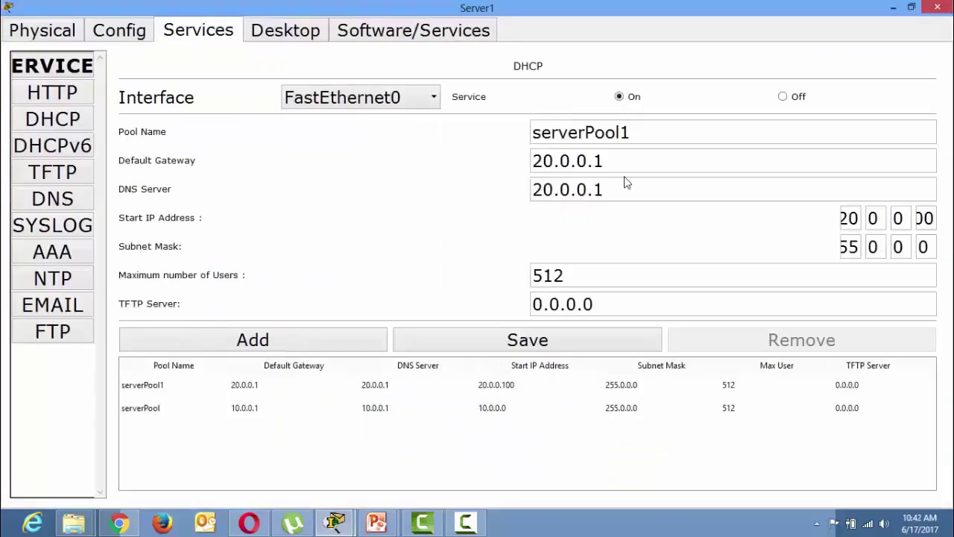
left_click(492, 408)
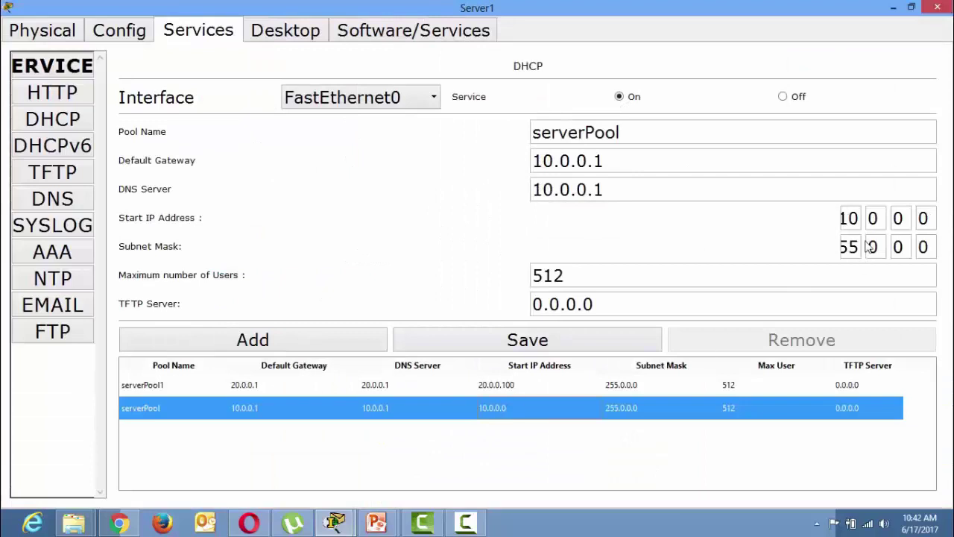
left_click(922, 218)
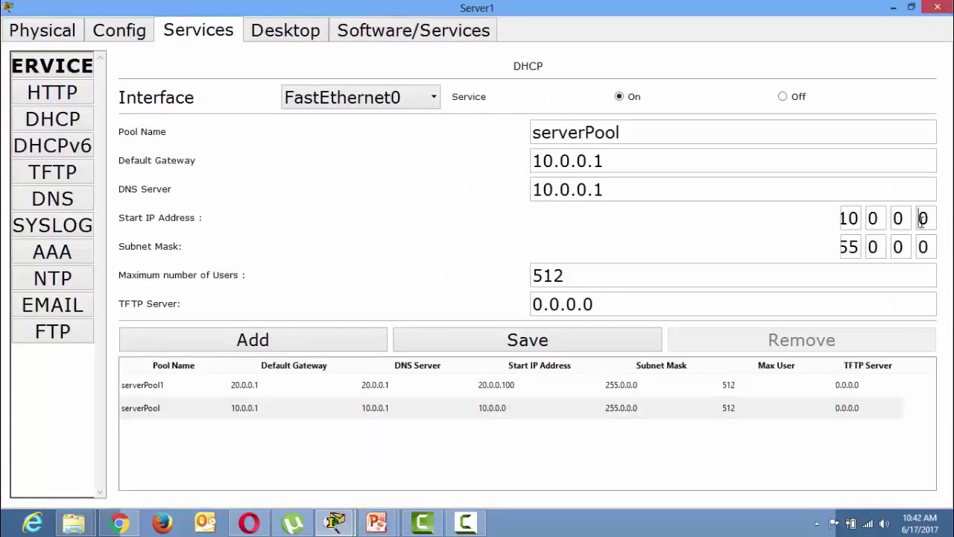
type("100")
left_click(492, 348)
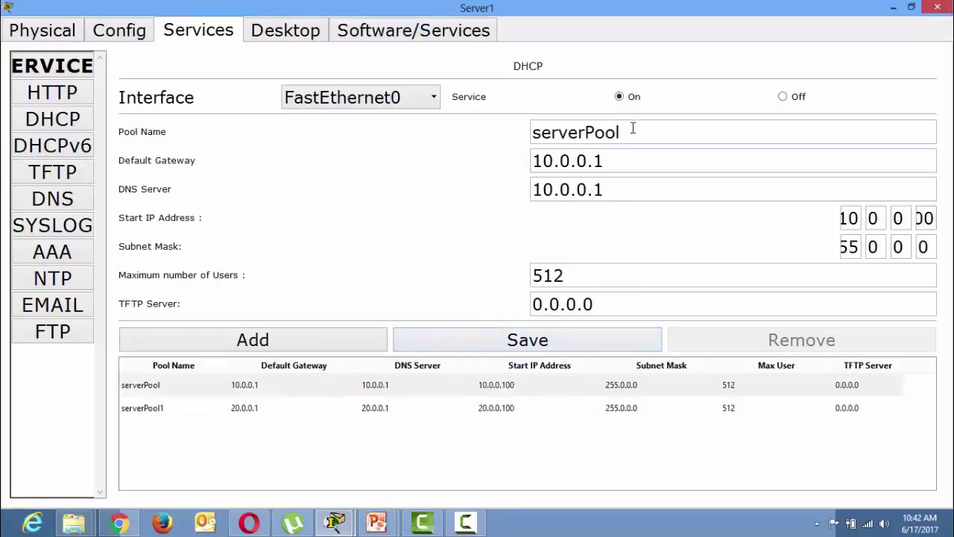
Name a new pool serverPool2 and enter 30.0.0.1 as its default gateway and DNS server
type("2")
left_click(544, 160)
key("BackSpace")
type("3")
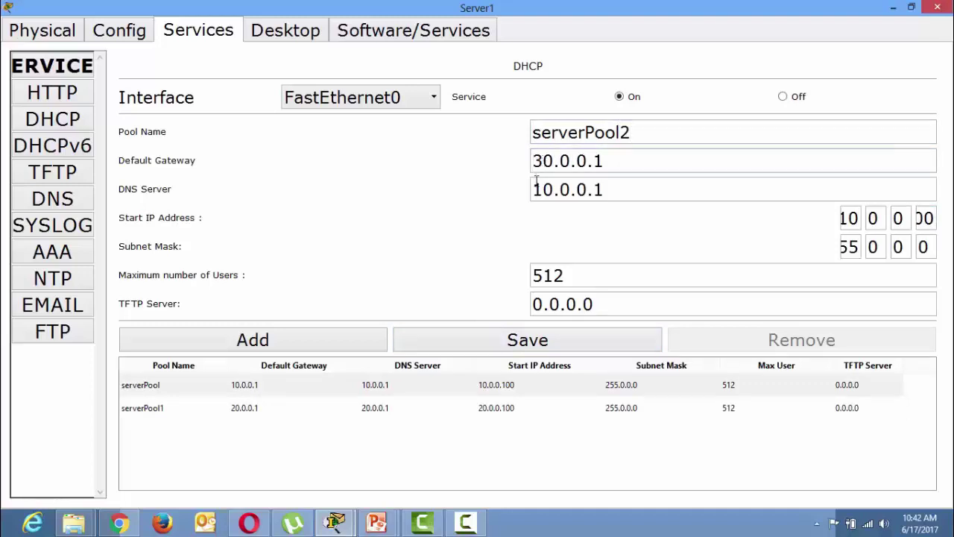
key("BackSpace")
type("3")
Set the start IP address of serverPool2 to 30.0.0.100, add the pool and close Server1's window
left_click(854, 218)
key("BackSpace")
type("3")
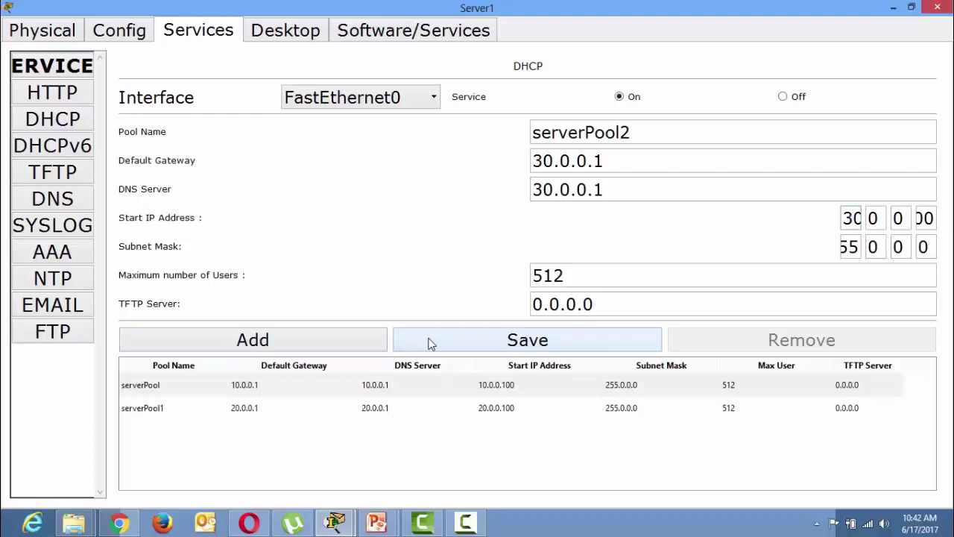
left_click(342, 347)
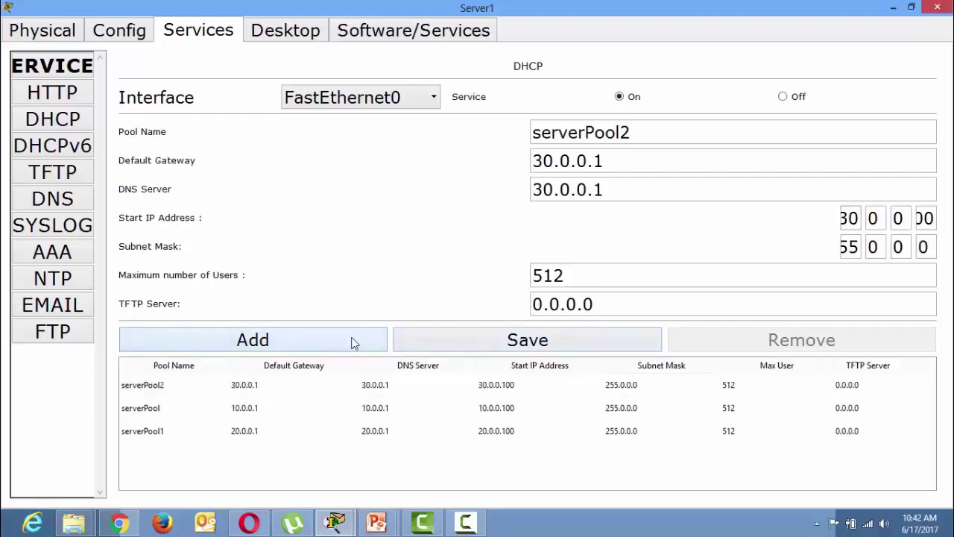
left_click(945, 8)
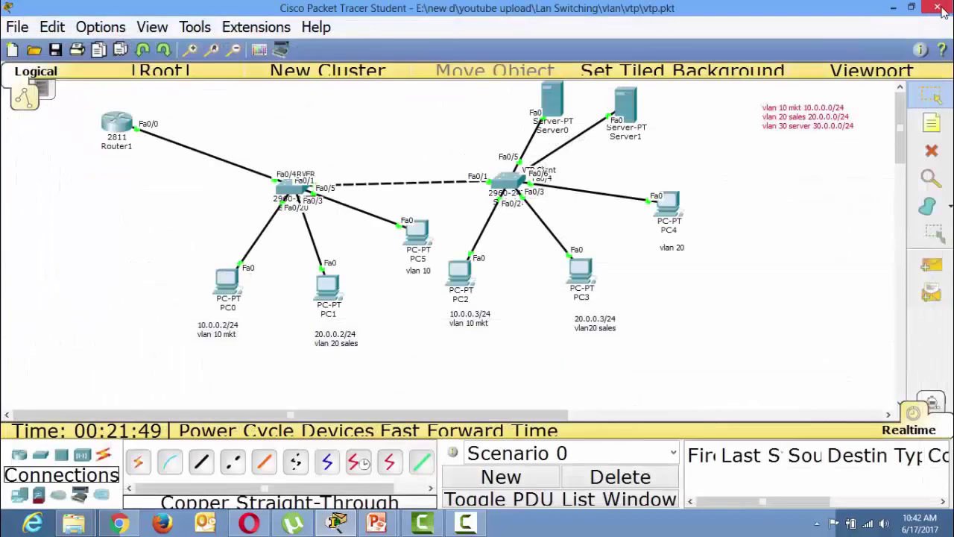
Reopen Server1's DHCP service, review the list of address pools in the maximized window, and close it
left_click(626, 106)
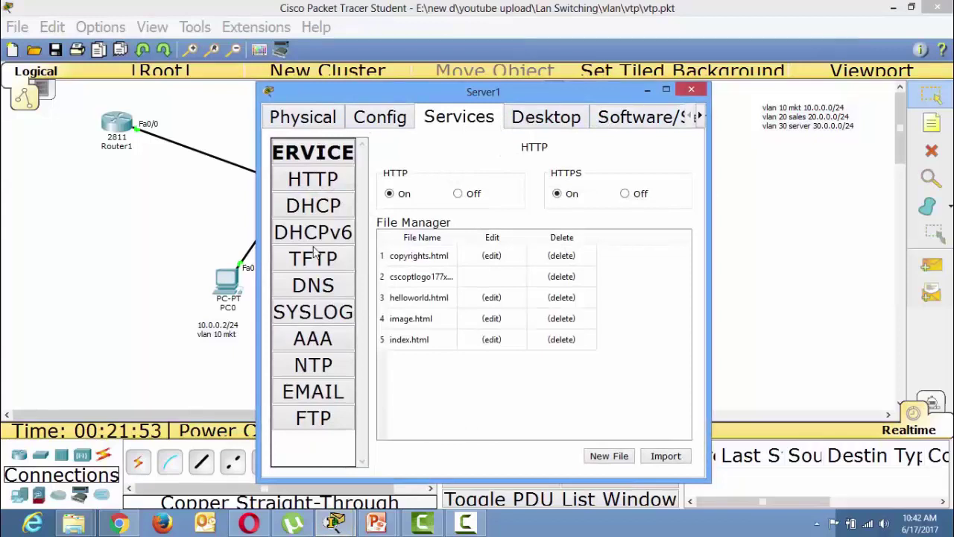
left_click(322, 214)
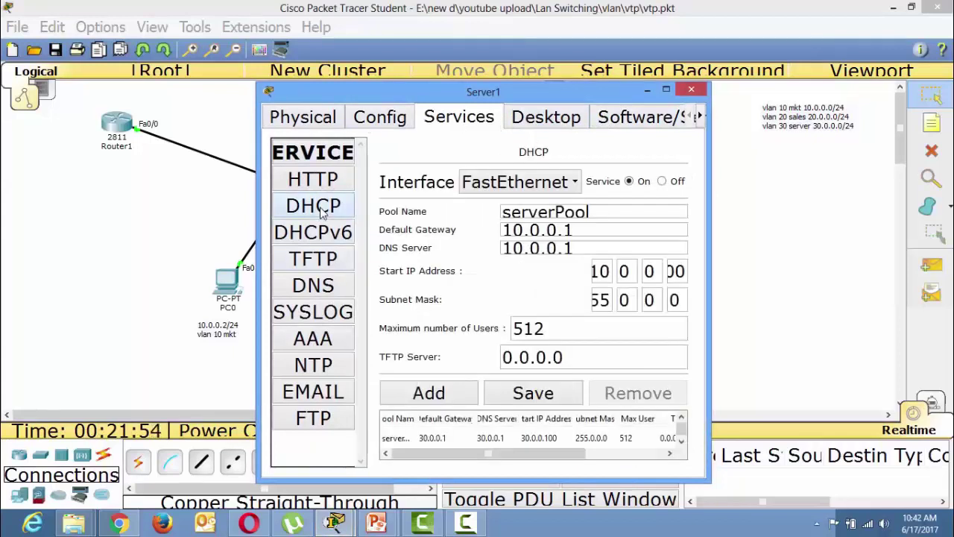
left_click(691, 91)
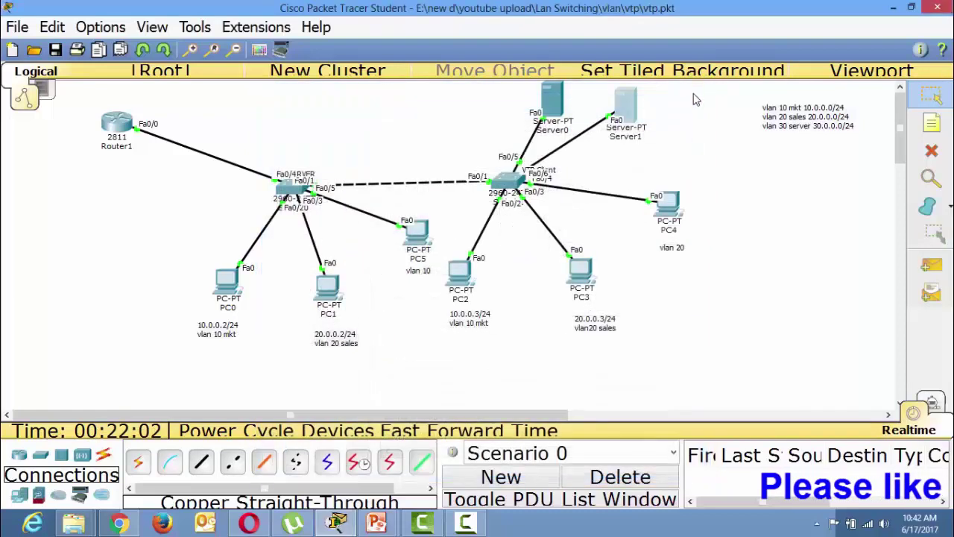
left_click(630, 115)
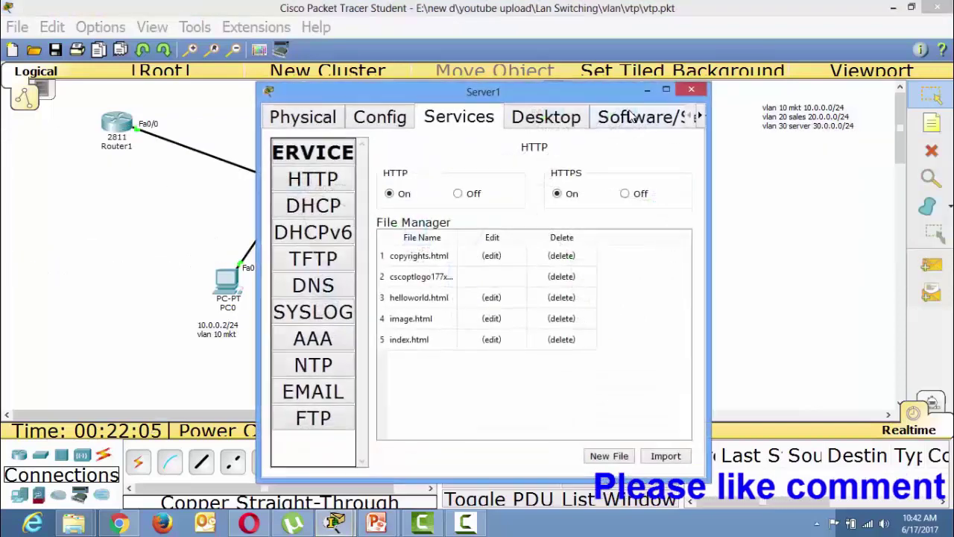
left_click(305, 205)
left_click(666, 90)
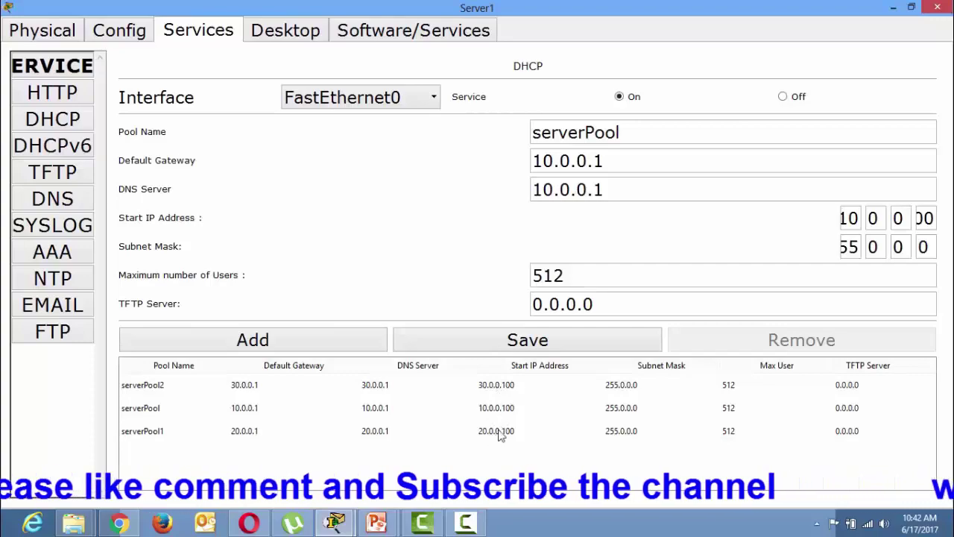
left_click(937, 8)
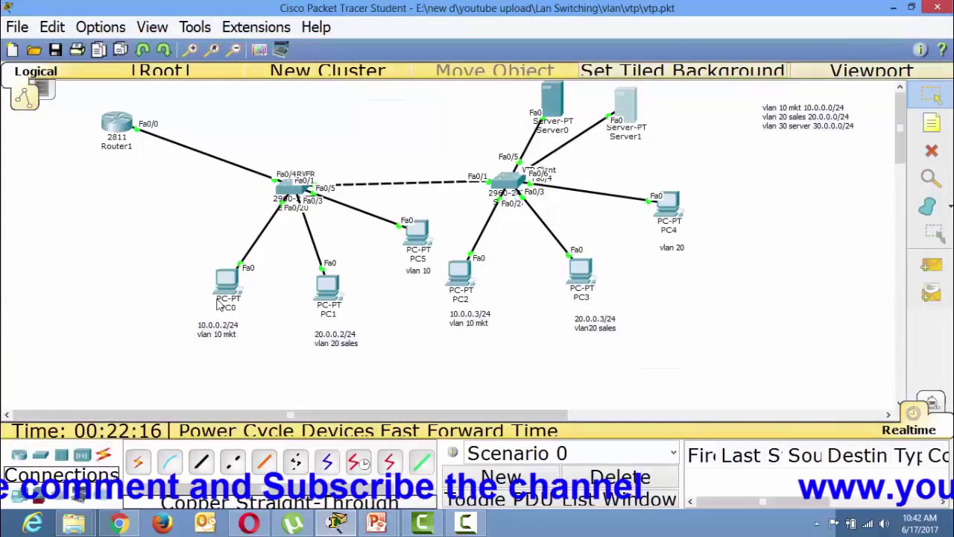
Switch PC0's IP configuration to Static and back to DHCP to request an address, and close the configuration
left_click(226, 282)
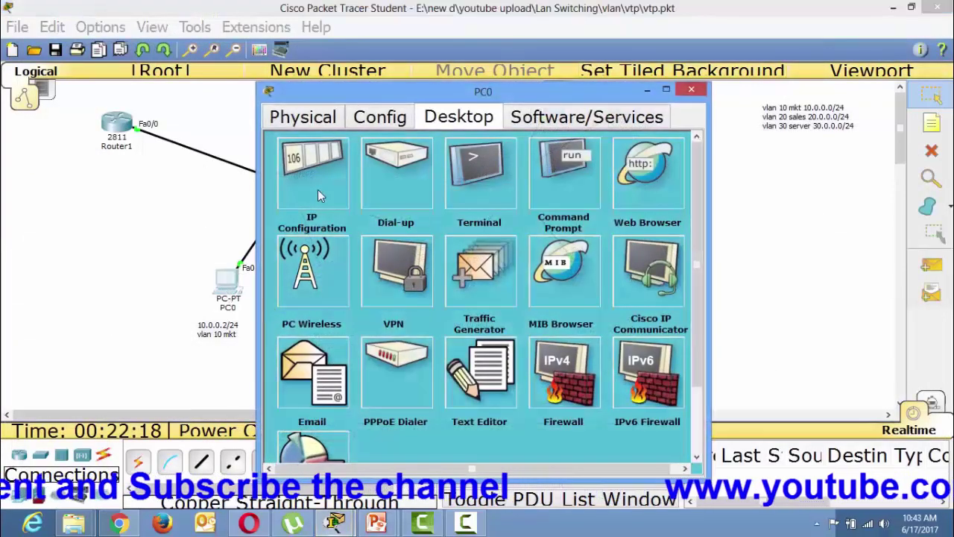
left_click(317, 189)
left_click(383, 172)
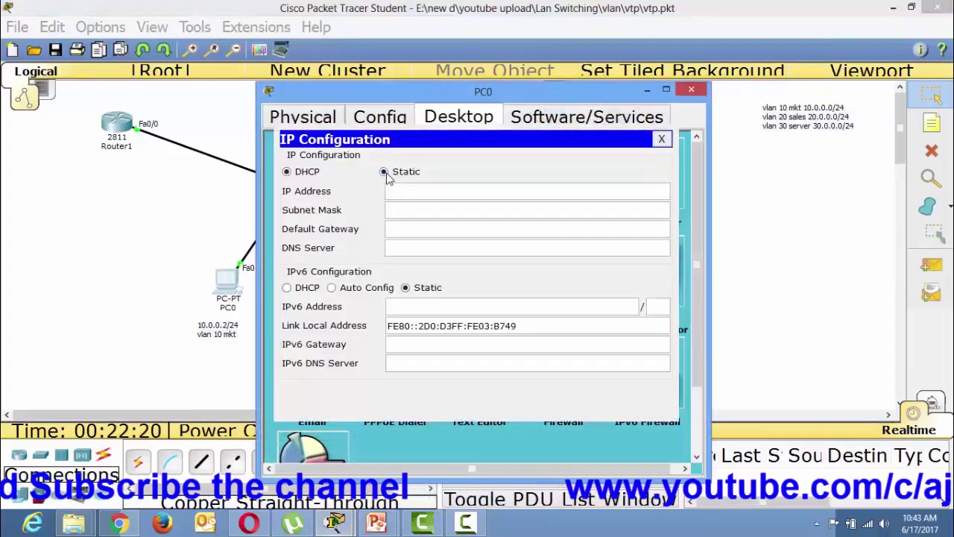
left_click(299, 174)
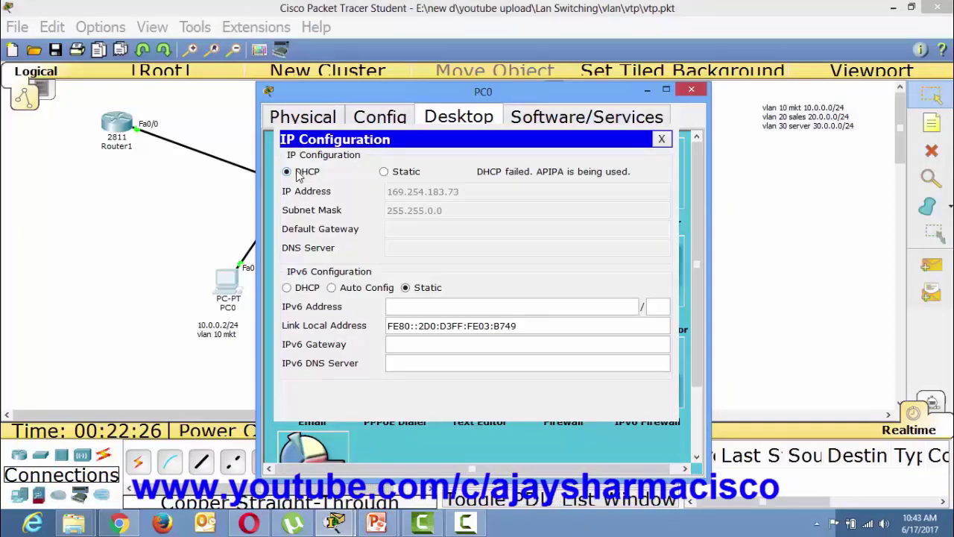
left_click(661, 138)
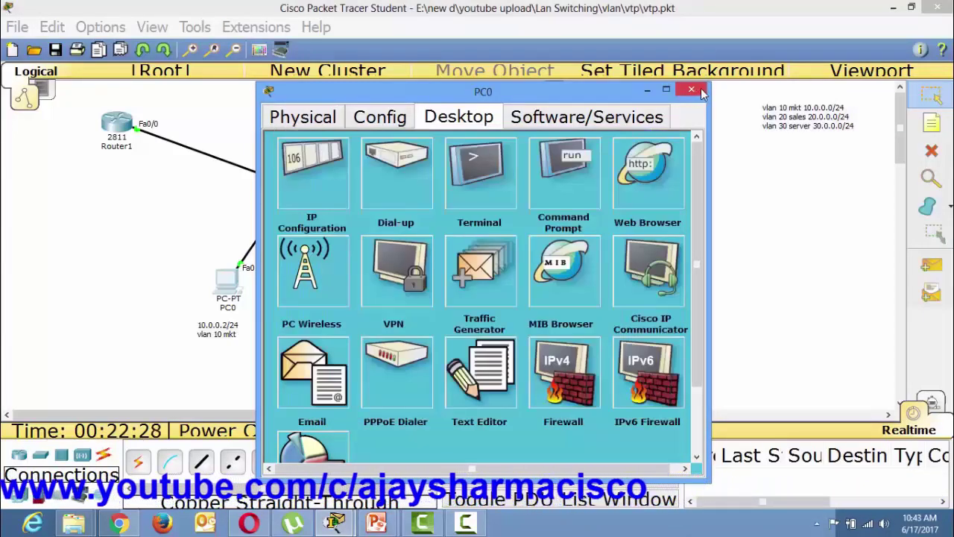
Close PC0's window and reposition Server1 slightly higher and PC4 slightly lower in the topology
left_click(691, 90)
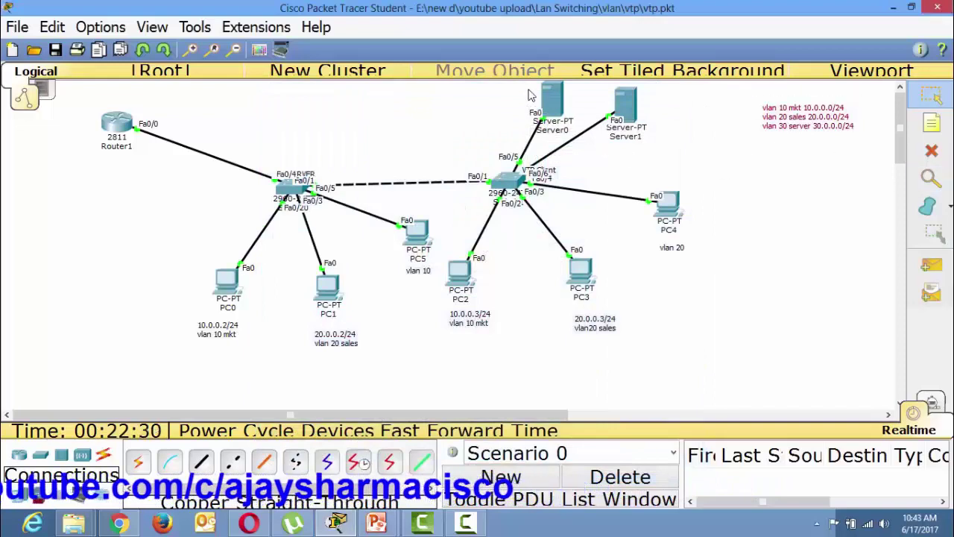
left_click_drag(513, 91, 655, 160)
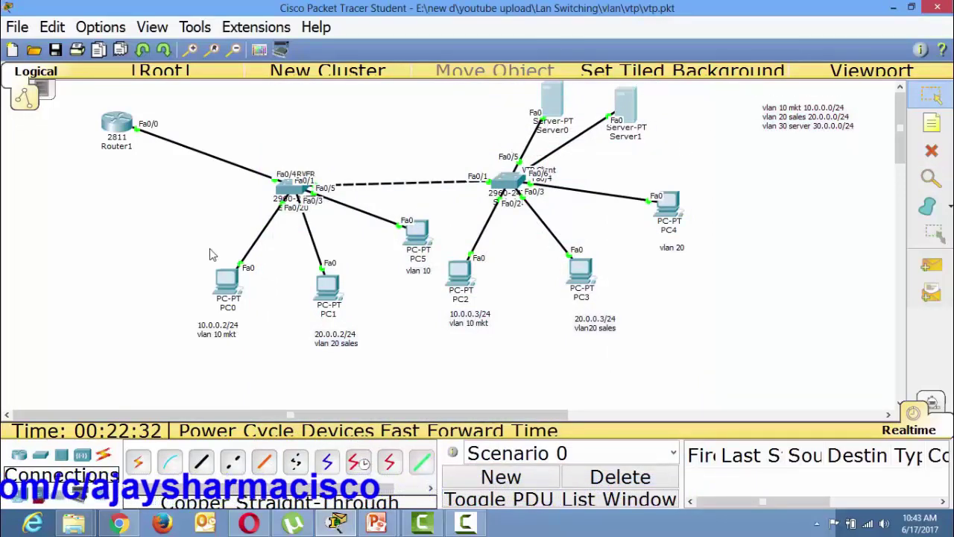
left_click_drag(206, 262, 256, 356)
left_click(345, 122)
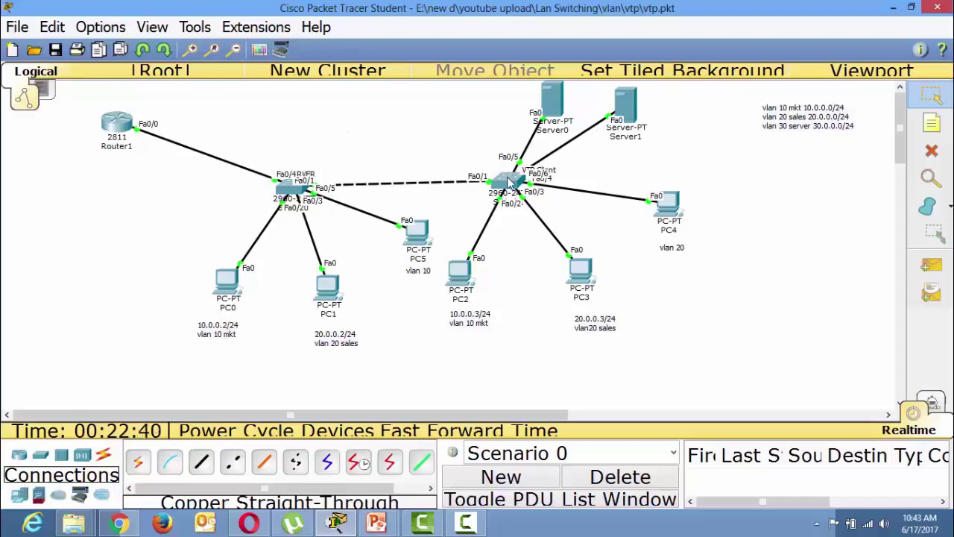
mouse_move(508, 183)
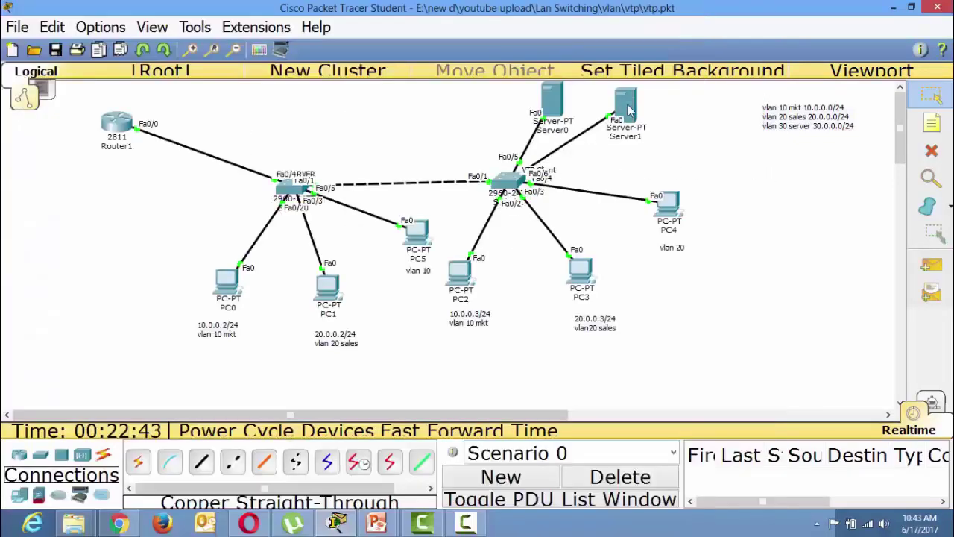
left_click_drag(629, 110, 631, 104)
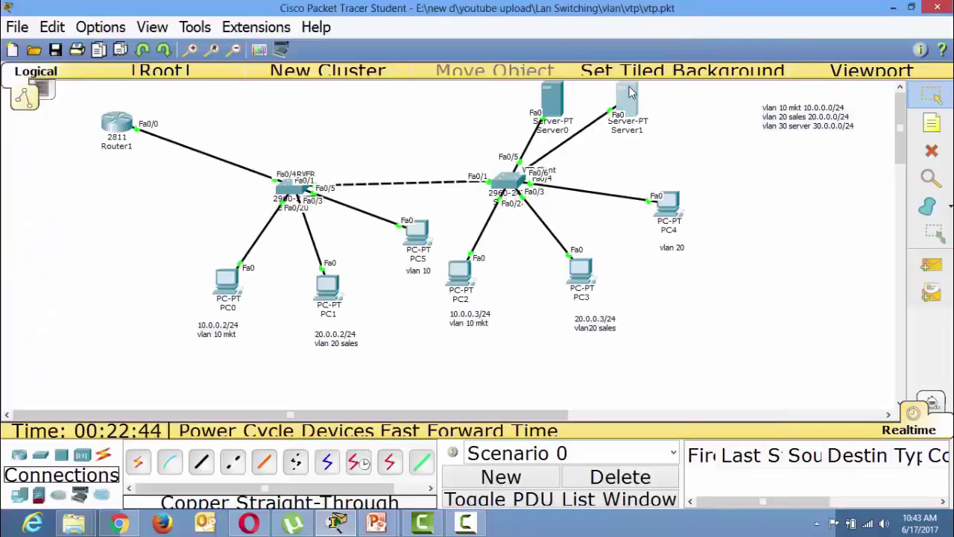
left_click_drag(665, 210, 666, 243)
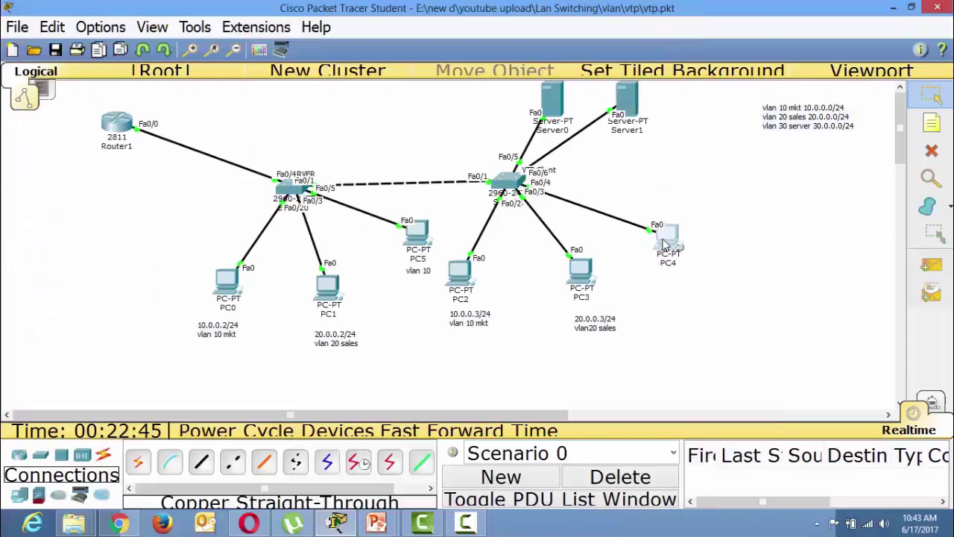
Open Switch1's command line in a maximized window and page through the rest of the VLAN listing to the prompt
left_click(507, 182)
double_click(501, 92)
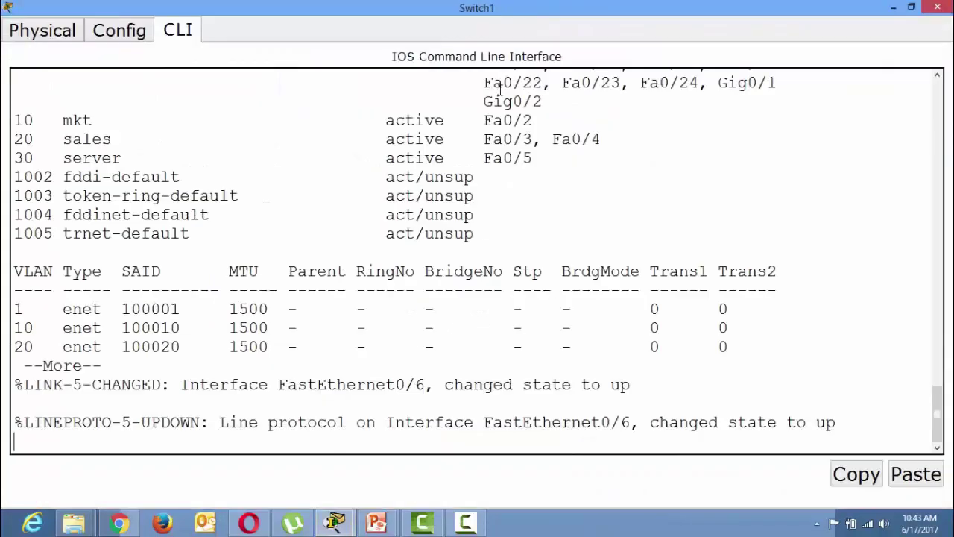
key("Return")
key("Return")
key("Return")
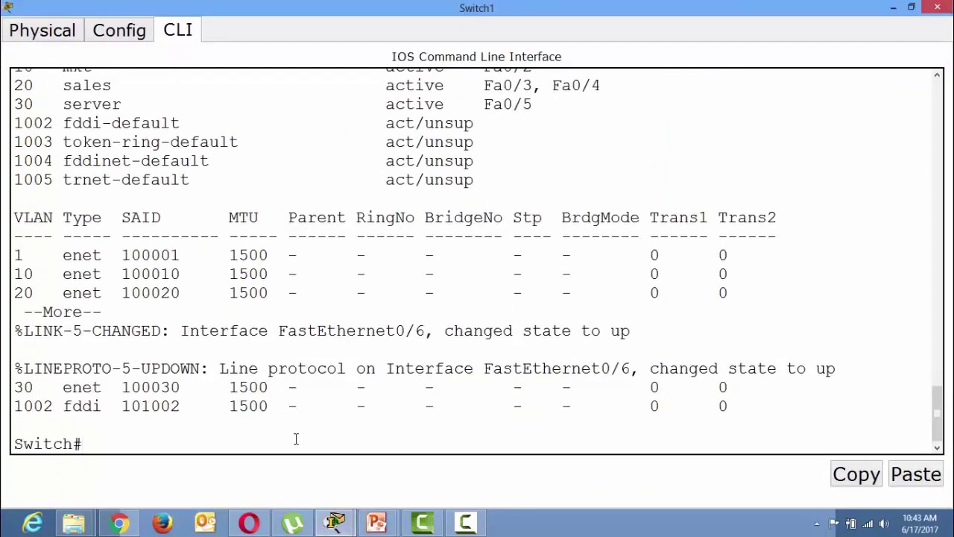
Enter global configuration mode on Switch1 and select interface fastEthernet 0/6
type("conf t")
key("Return")
type("inter")
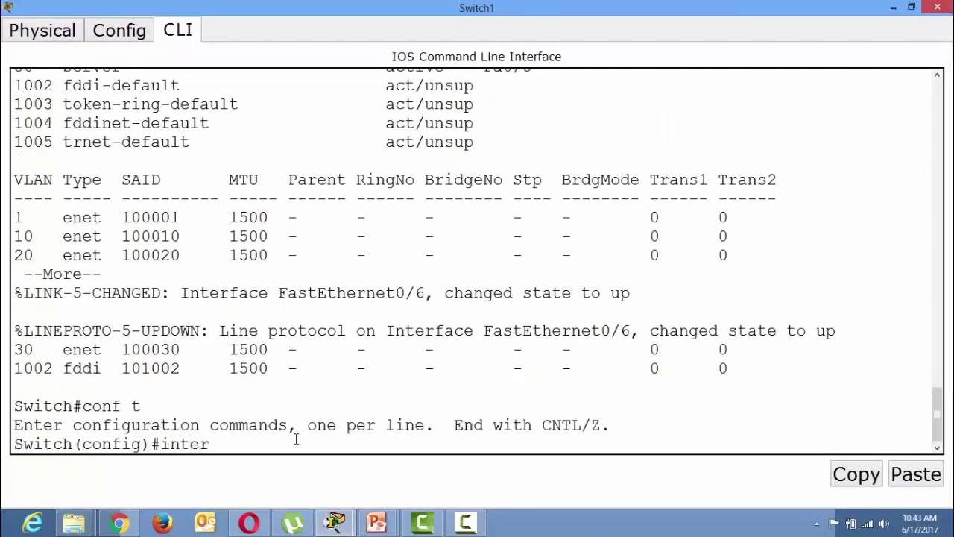
key("Tab")
type("fas")
key("Tab")
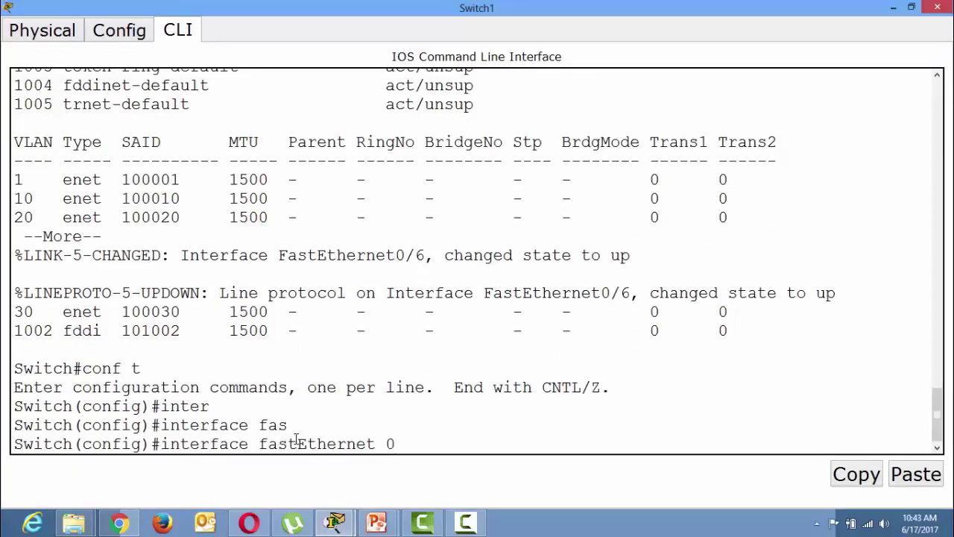
type("0/6")
key("Return")
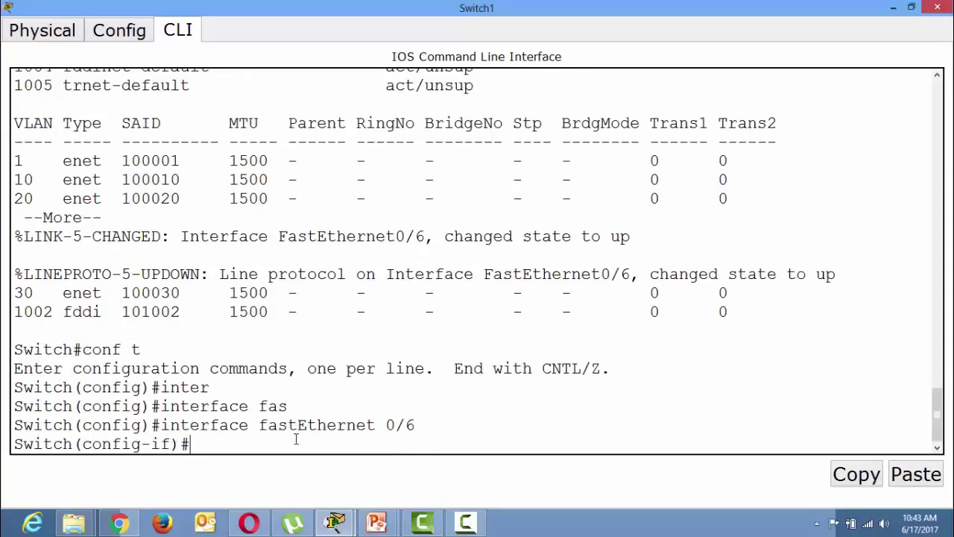
Assign the interface to access VLAN 30, leave configuration mode and close Switch1's window
type("switc")
key("Tab")
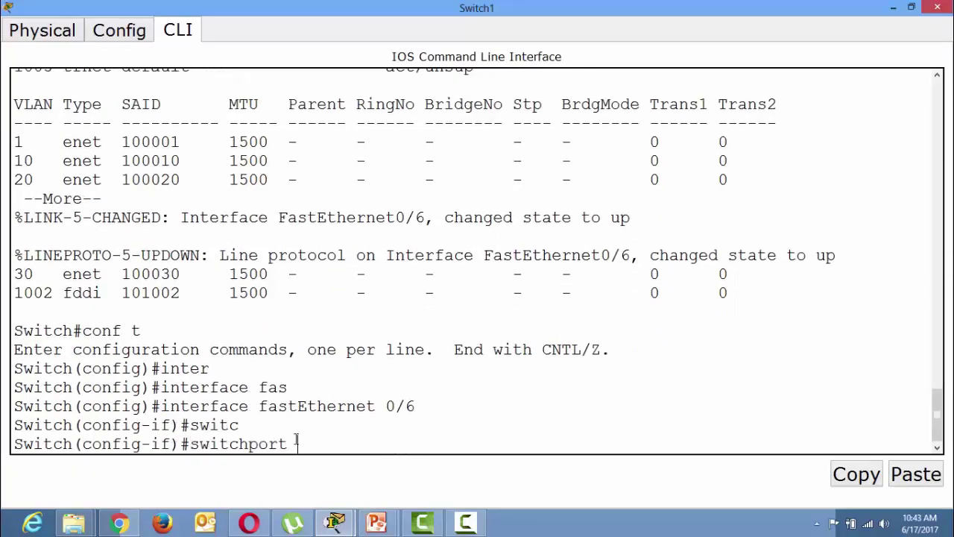
type("acc")
key("Tab")
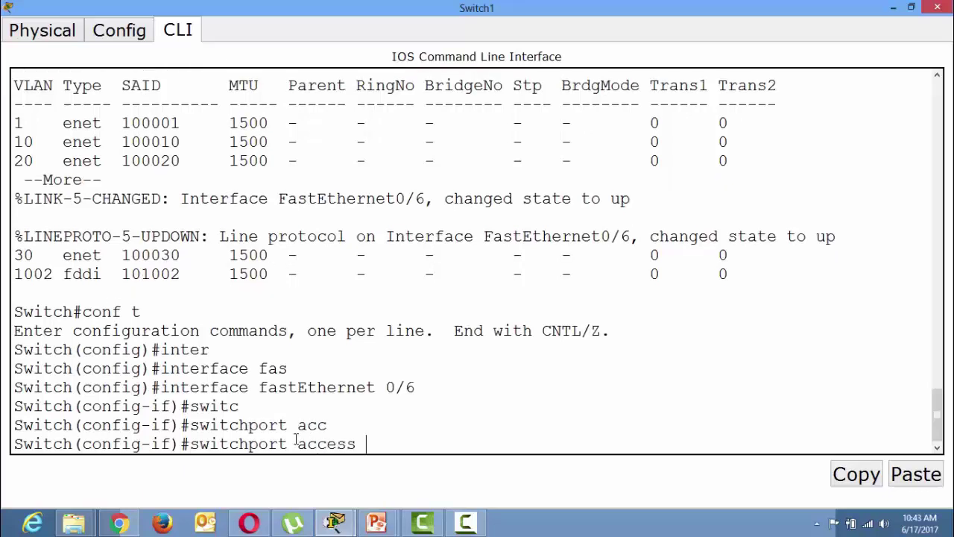
type("vlan 30")
key("Return")
key("ctrl+z")
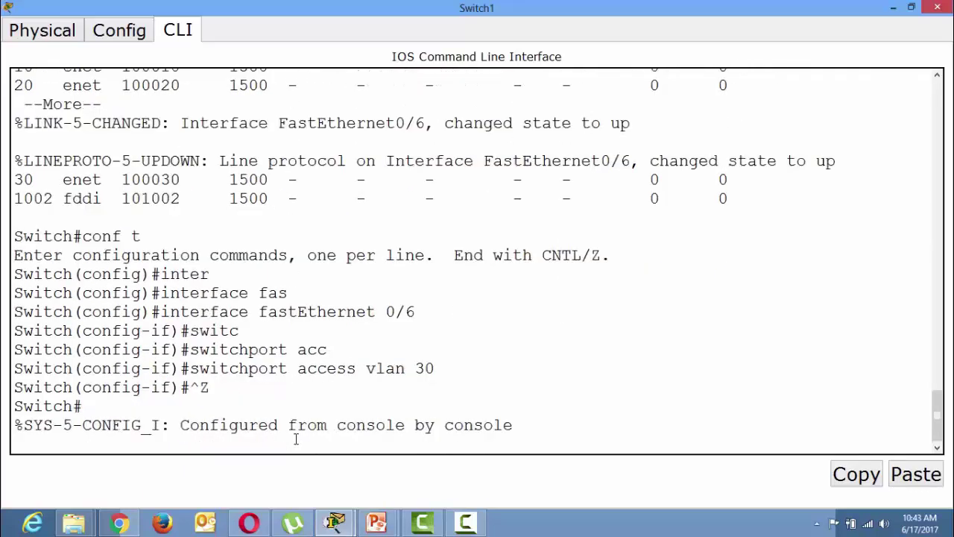
key("Return")
key("Return")
key("Return")
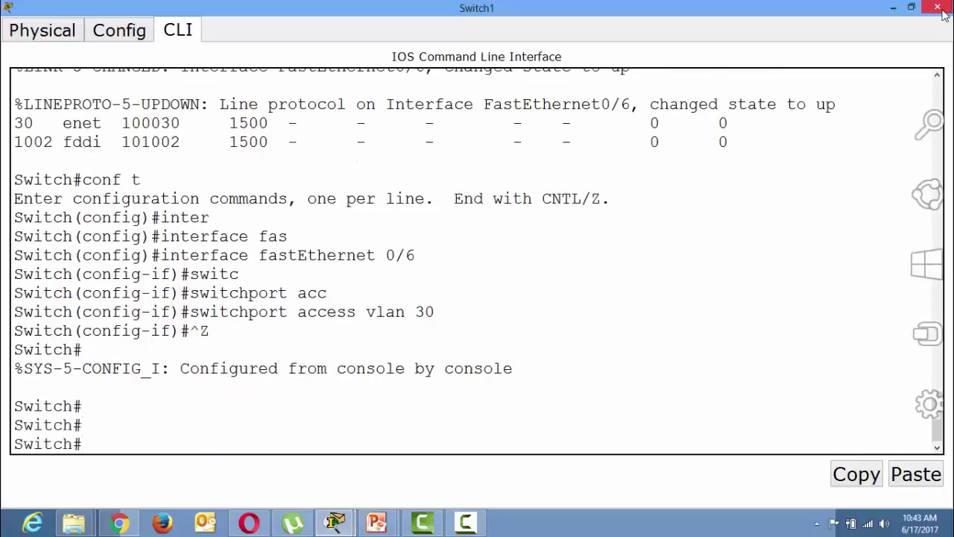
left_click(937, 7)
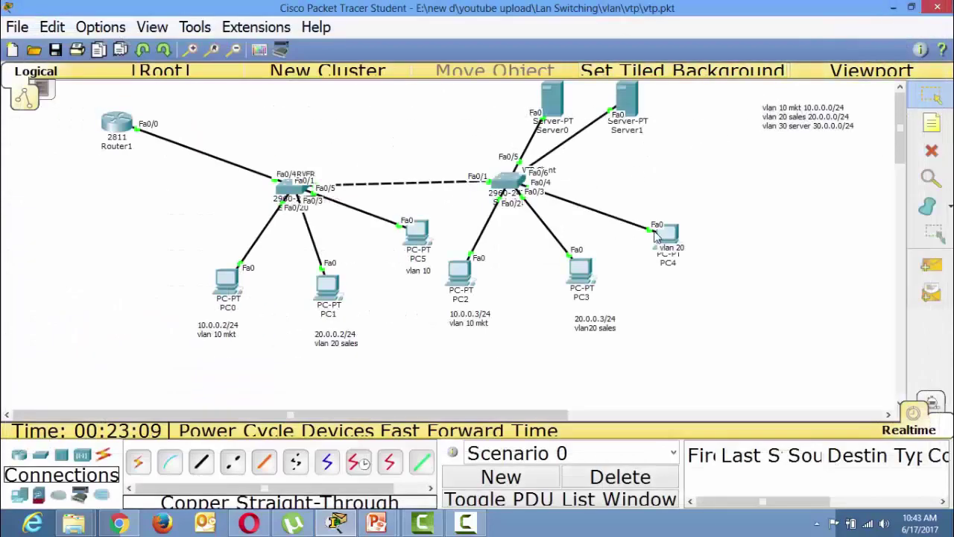
Move PC4 and PC3 slightly lower and shift Server1 slightly away from Server0 in the topology
left_click_drag(664, 240, 673, 253)
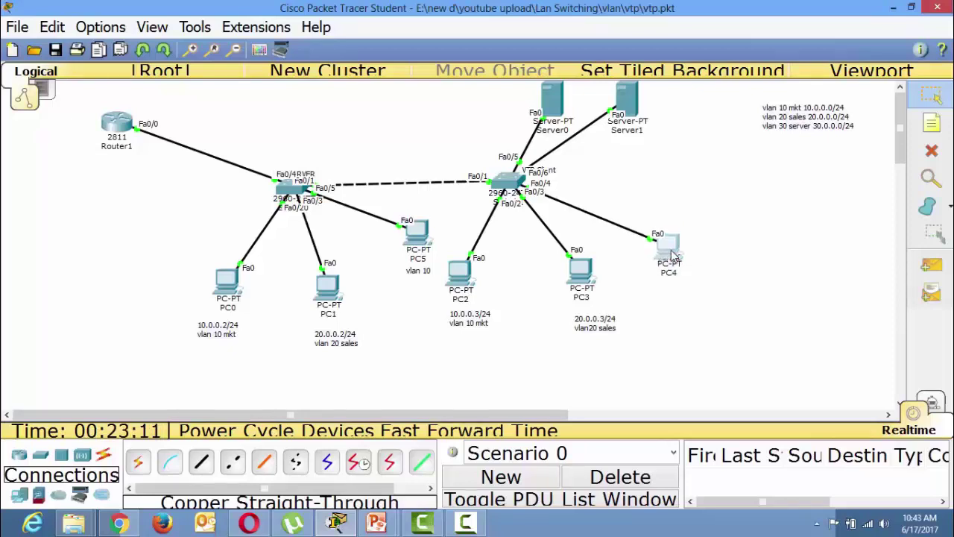
left_click_drag(585, 281, 573, 306)
left_click_drag(645, 101, 647, 109)
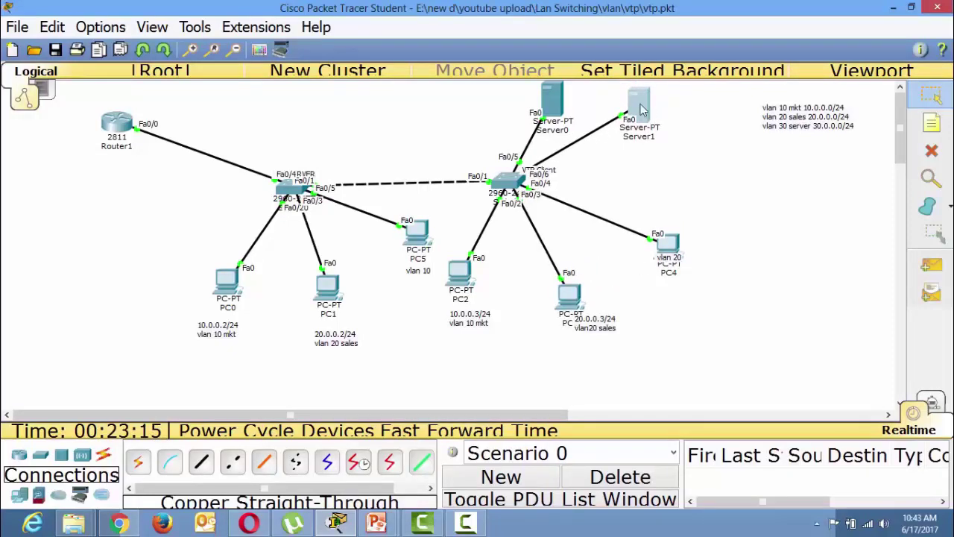
left_click(312, 102)
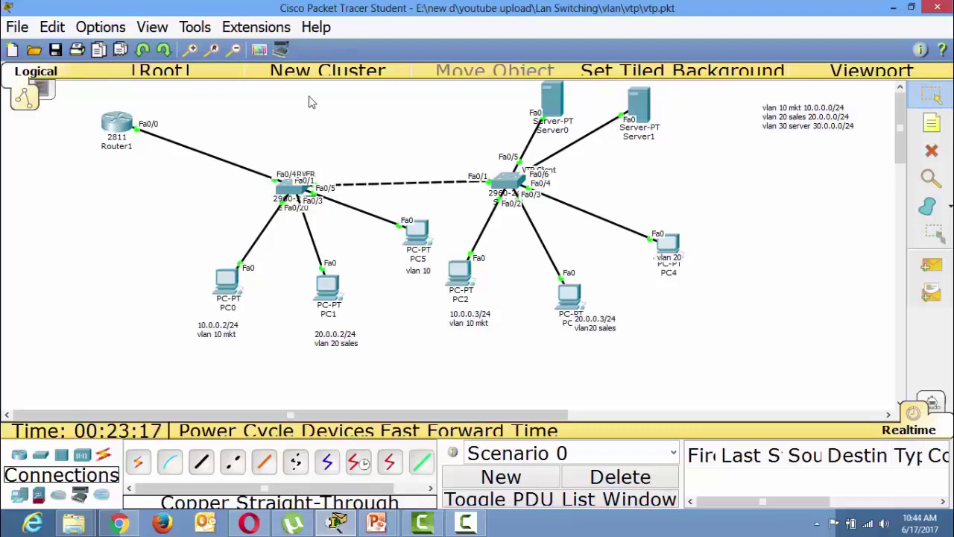
Open Router1's command line, run show vlan and review the VLAN listing
left_click(126, 133)
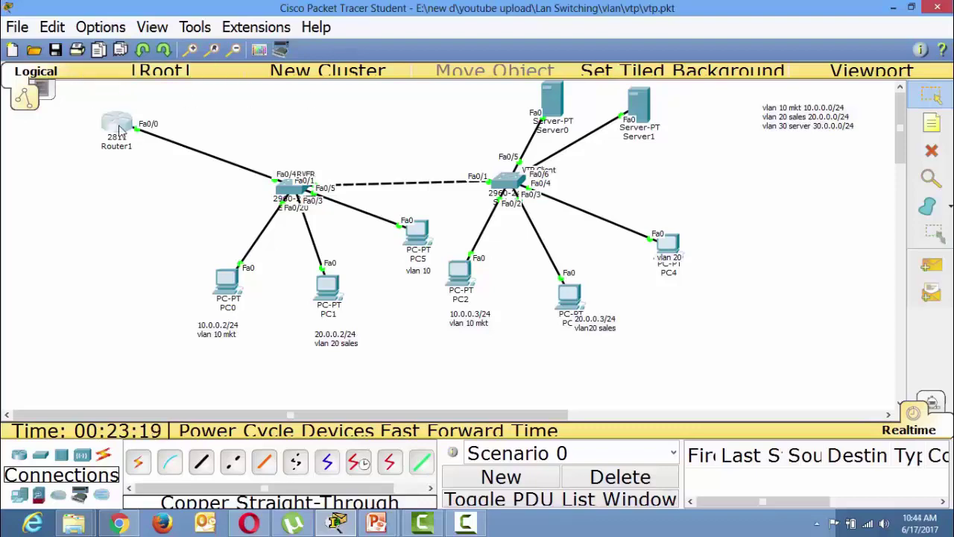
double_click(308, 90)
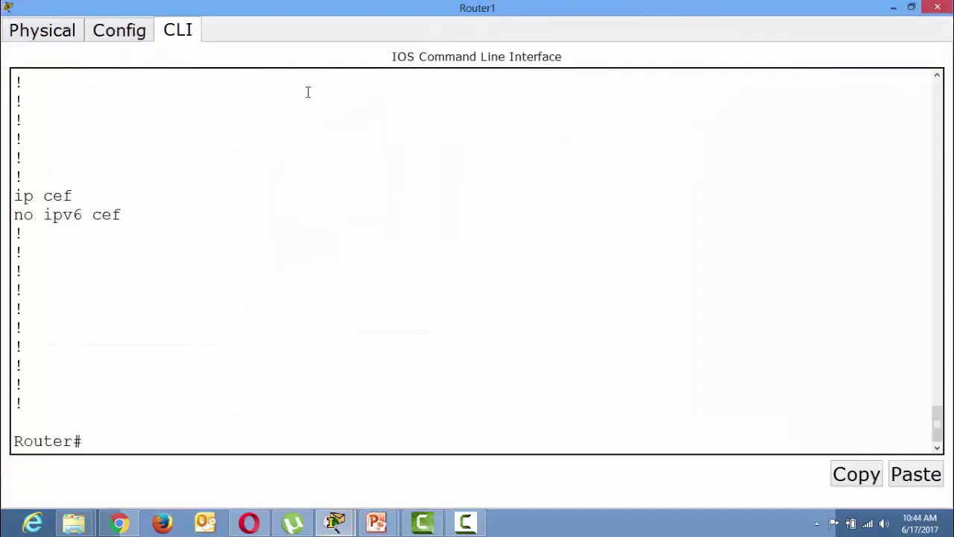
type("show vlan")
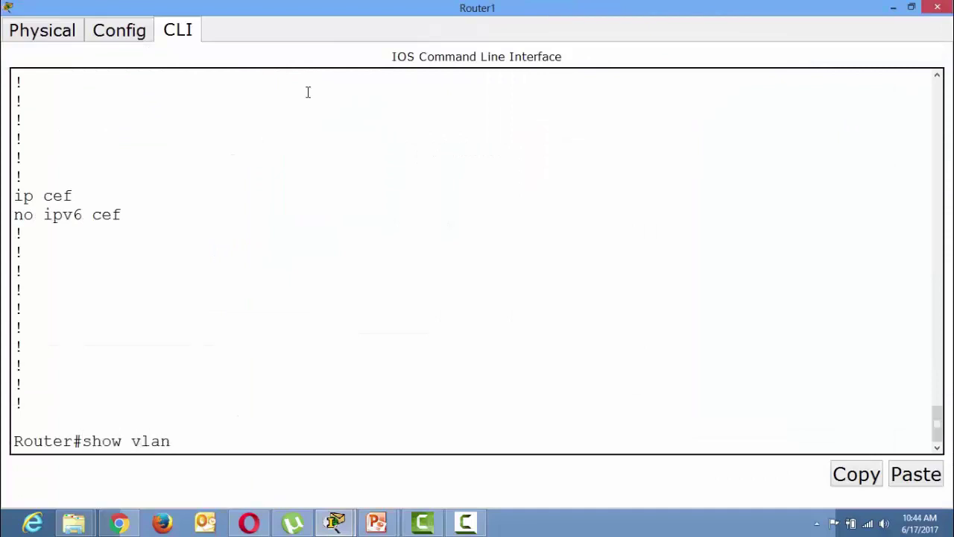
key("Return")
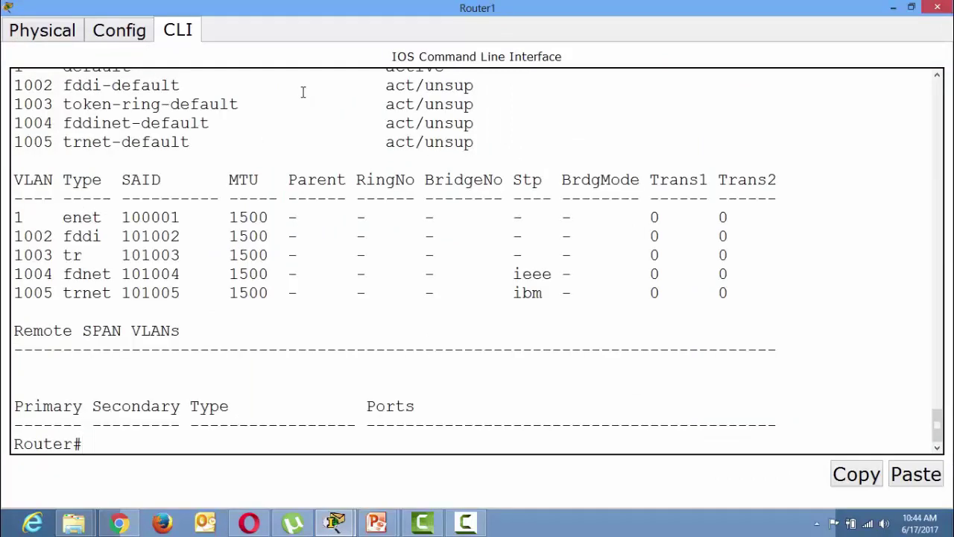
scroll(303, 96, "up", 3)
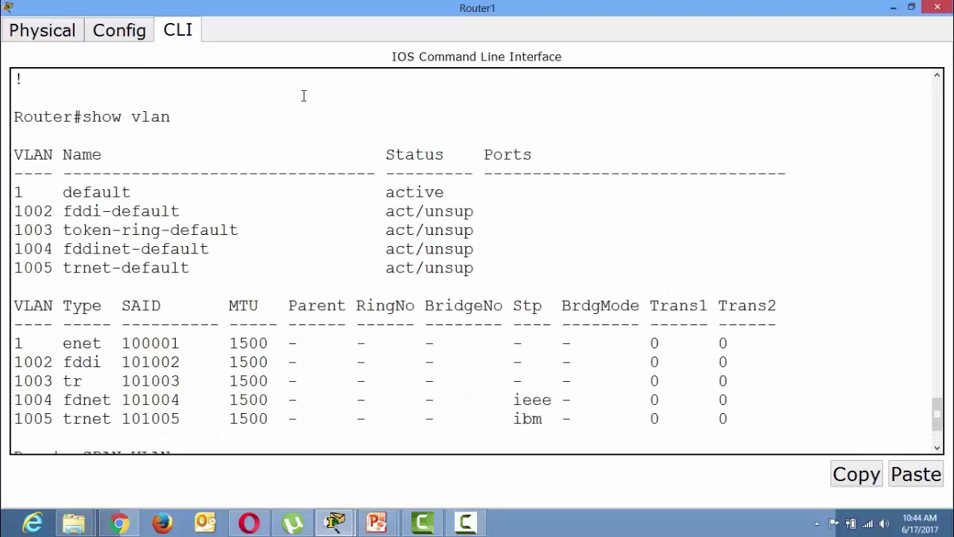
scroll(303, 95, "up", 2)
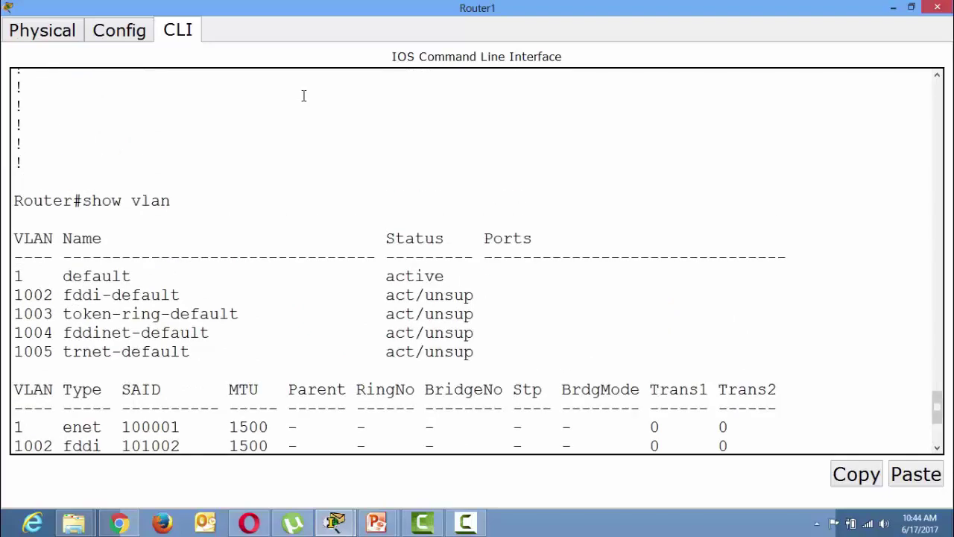
type("shoa r")
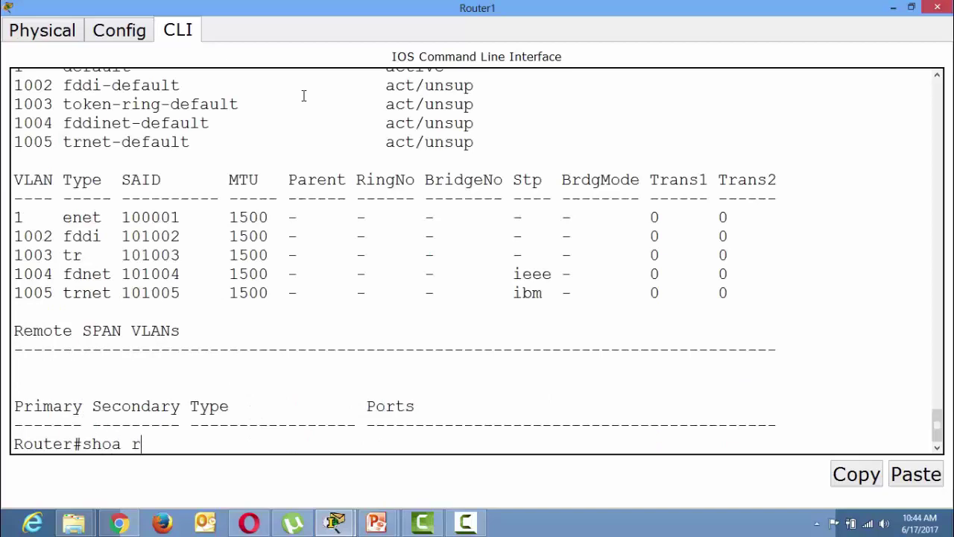
key("BackSpace")
key("BackSpace")
key("BackSpace")
key("BackSpace")
Minimize Router1's window, run show vlan in Switch0's command line to check its port assignments, and close Switch0
left_click(894, 13)
left_click(298, 190)
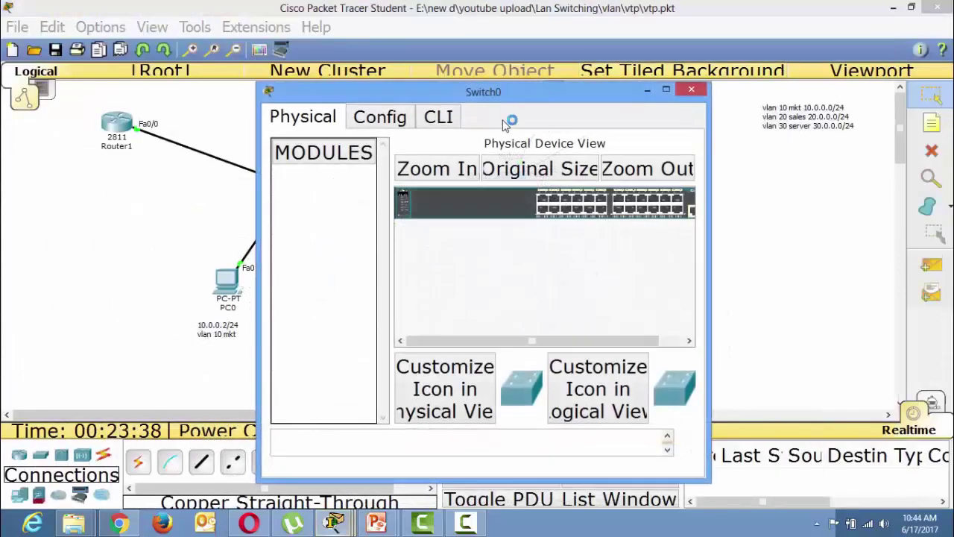
double_click(484, 90)
left_click(186, 30)
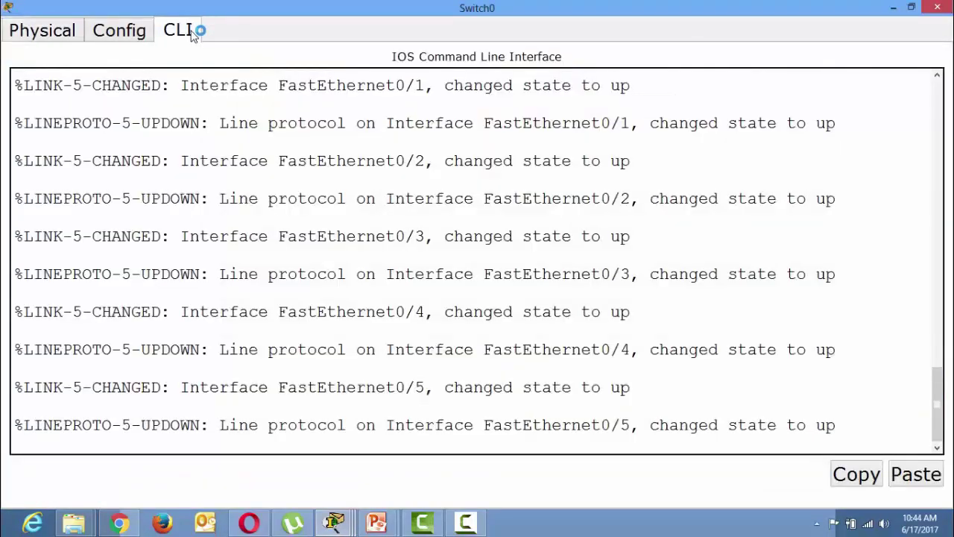
key("Return")
key("Return")
type("show vlan")
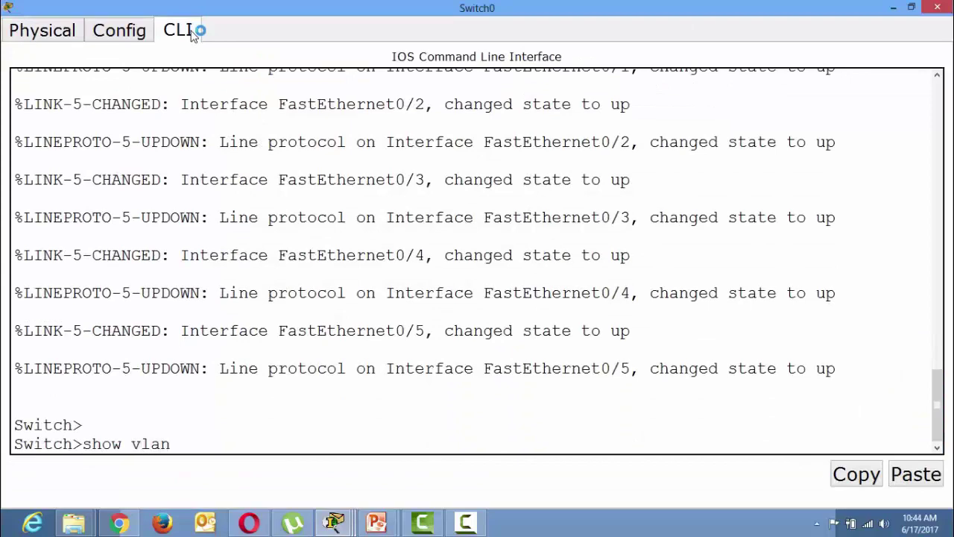
key("Return")
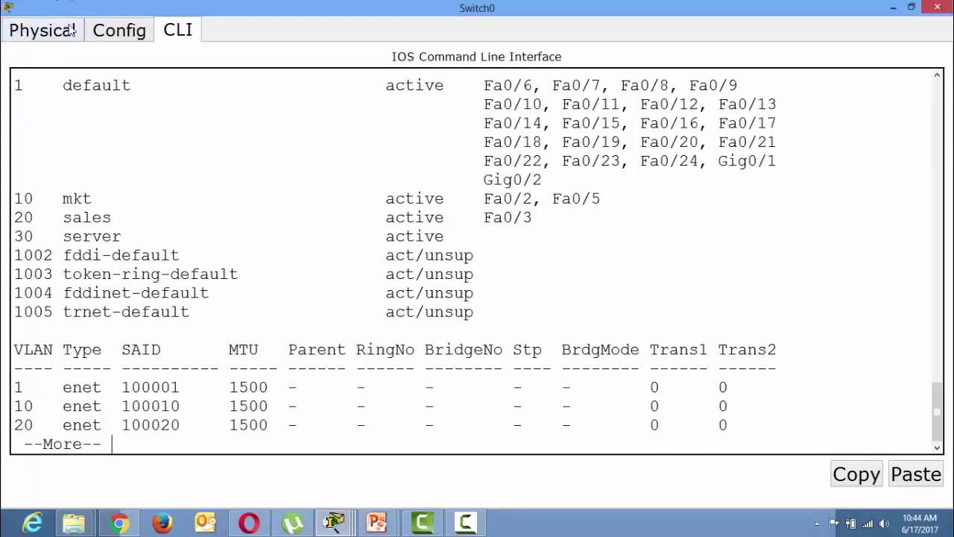
left_click(937, 7)
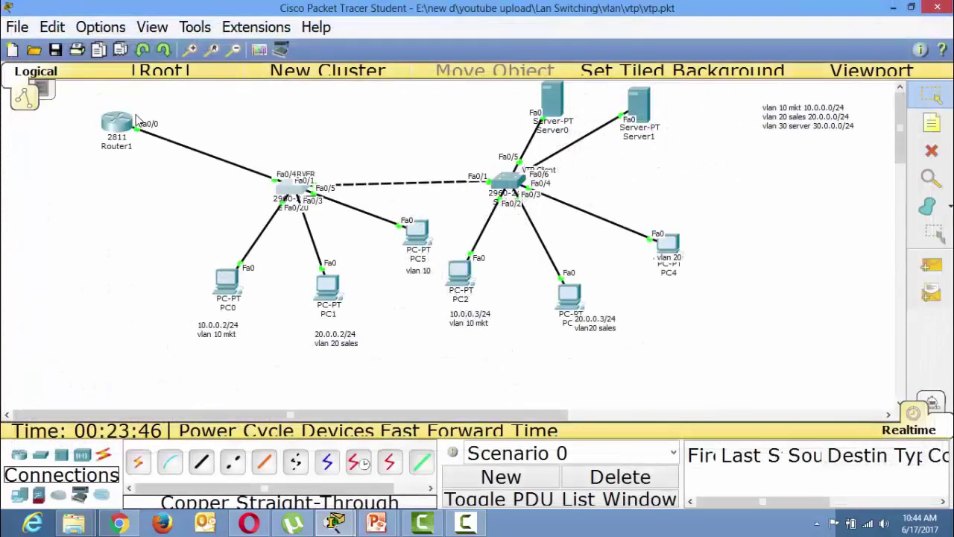
Open PC1's IP configuration and switch it to Static and back to DHCP to request an address
mouse_move(113, 135)
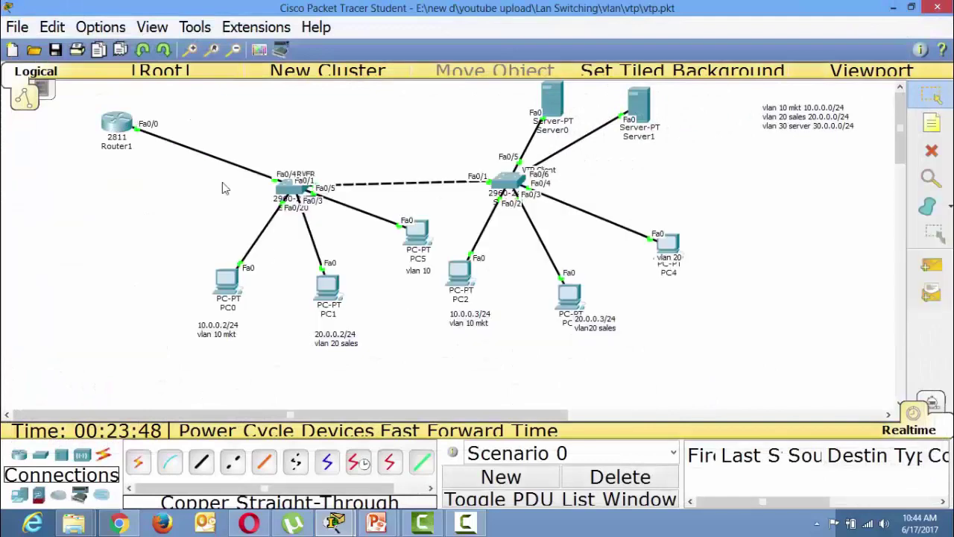
left_click(325, 283)
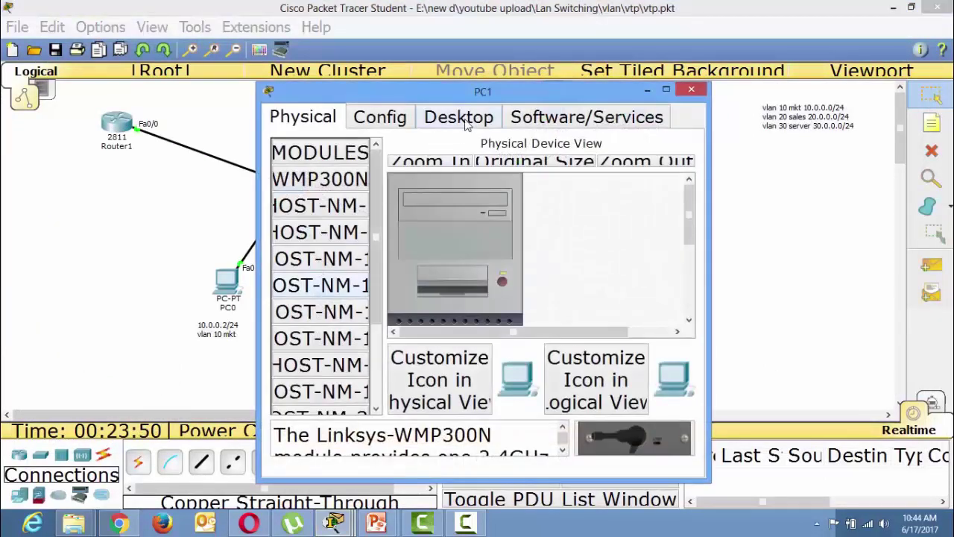
left_click(466, 119)
left_click(314, 196)
left_click(383, 172)
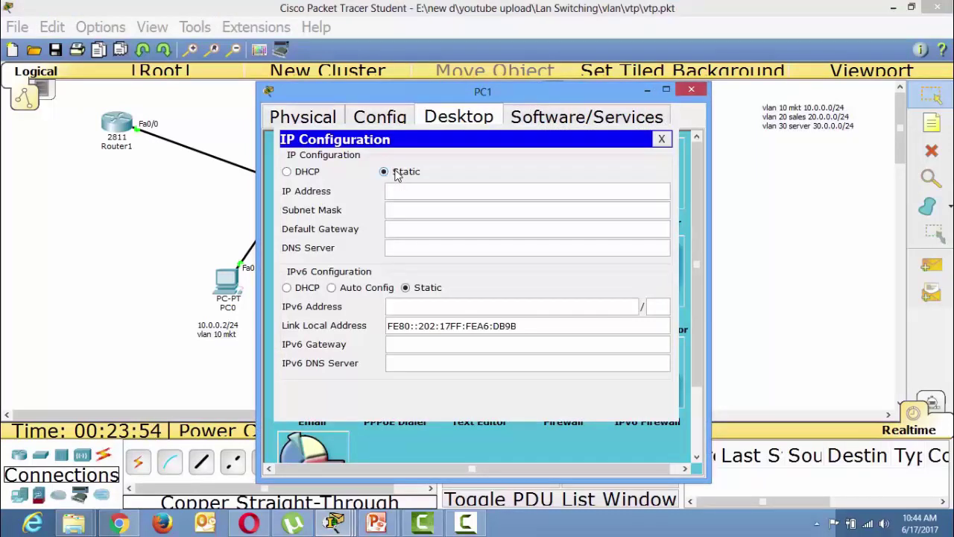
left_click(287, 172)
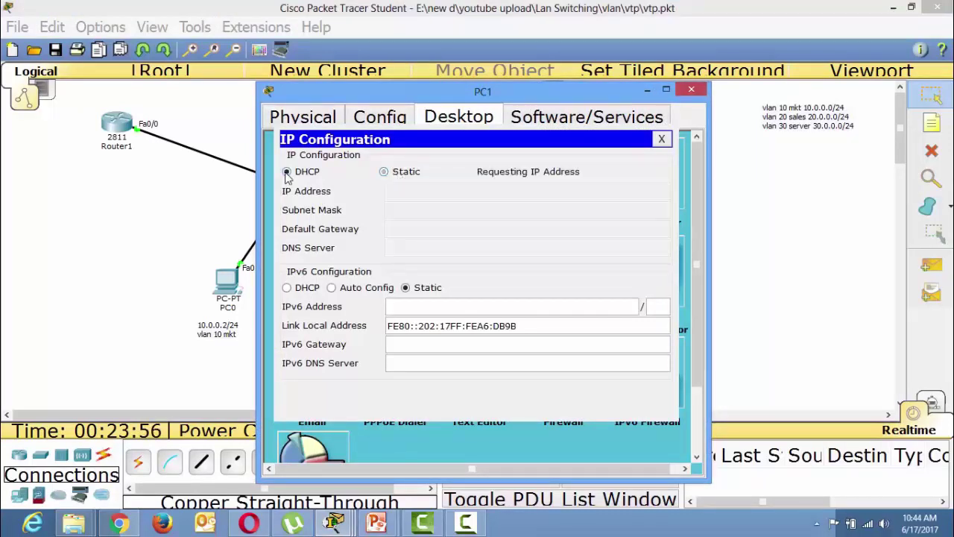
Close PC1, open Router1's command line full screen and display the running configuration through to the interface section
left_click(692, 91)
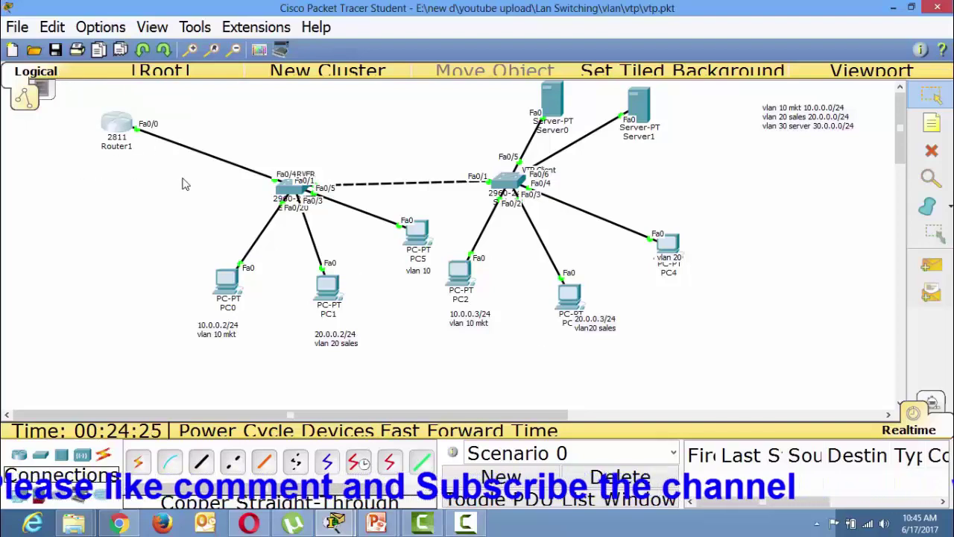
left_click(114, 127)
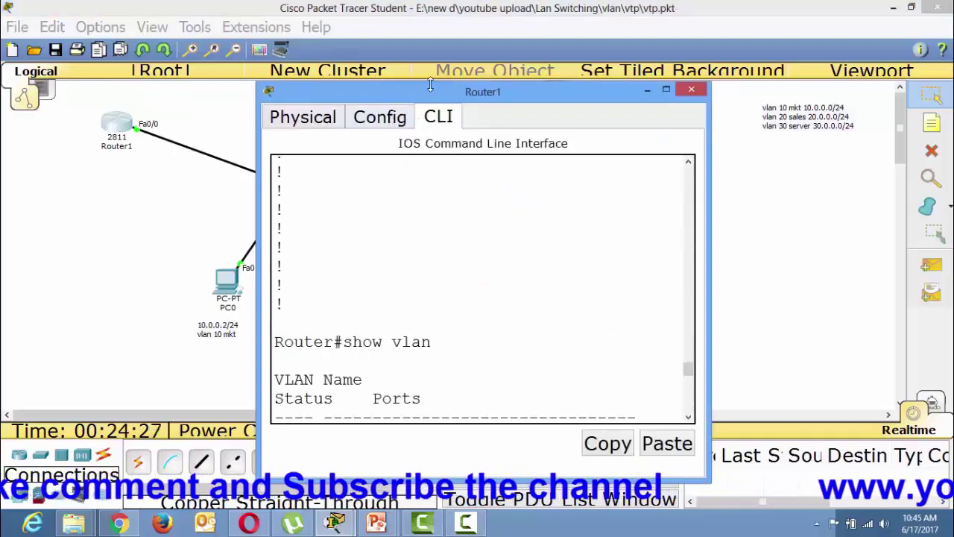
double_click(422, 91)
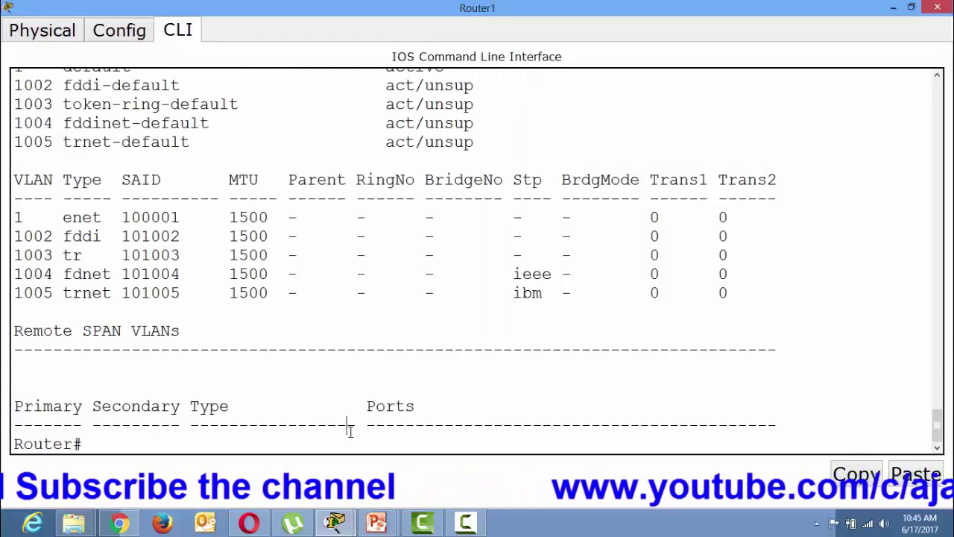
type("sho")
key("BackSpace")
key("BackSpace")
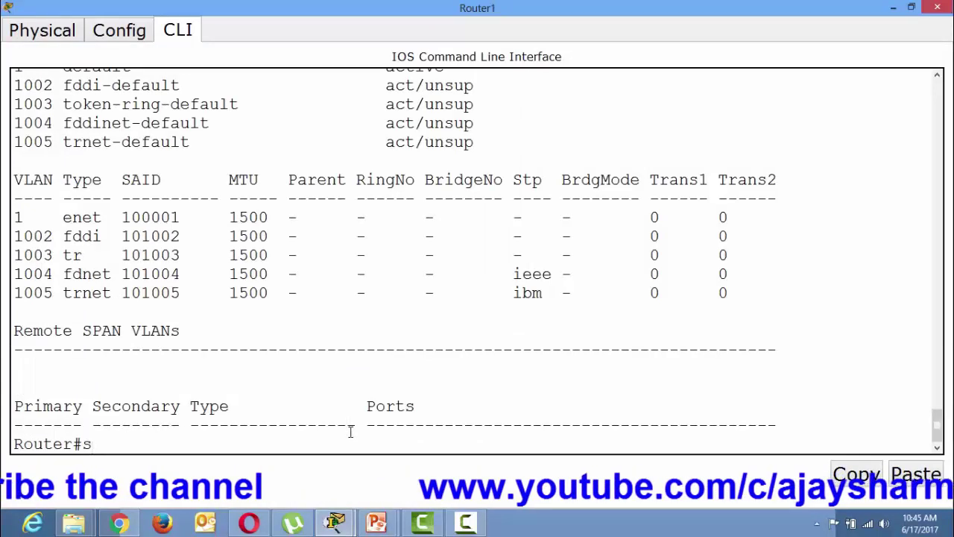
type("show ")
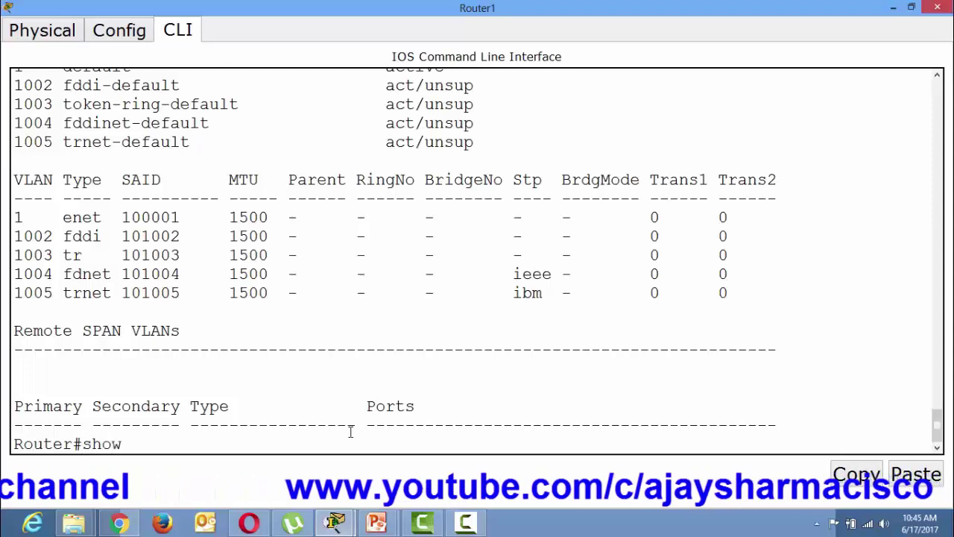
type("runn")
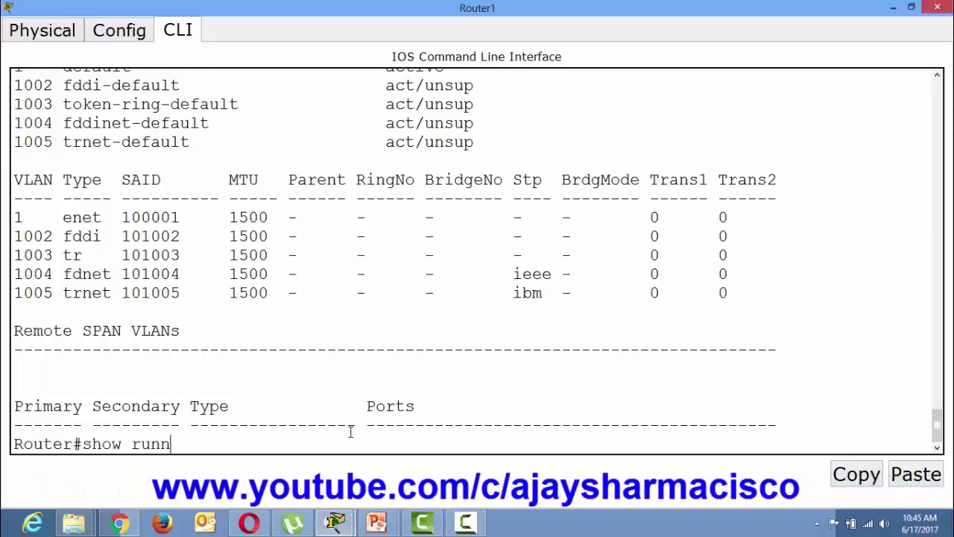
key("Return")
key("Return")
key("Return")
key("Return")
key("Return")
key("Return")
key("Return")
key("Return")
key("Return")
key("Return")
key("Return")
key("Return")
key("Return")
key("Return")
key("Return")
key("Return")
key("Return")
key("Return")
key("Return")
key("Return")
key("Return")
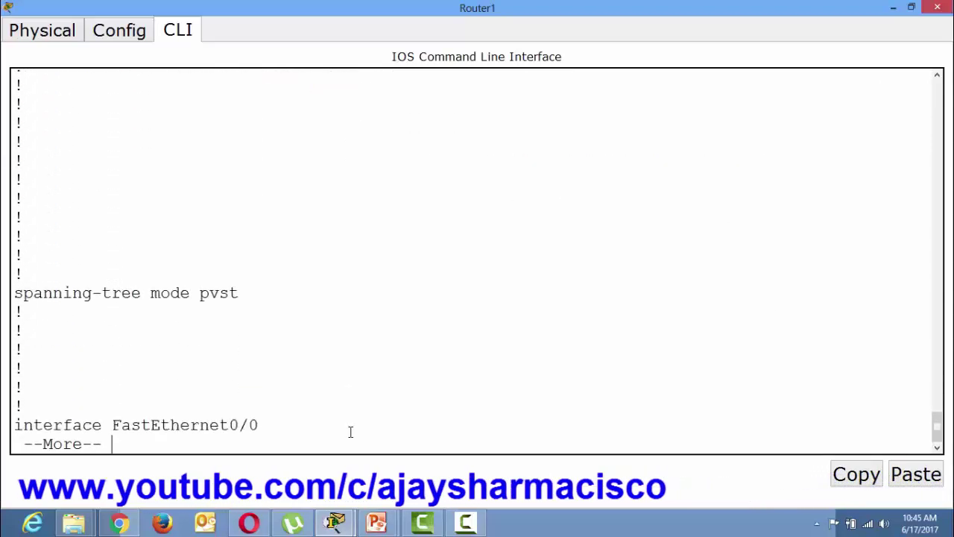
Examine the FastEthernet0/0.10, 0/0.20 and 0/0.30 subinterface entries in the running configuration and quit the listing
left_click_drag(288, 236, 209, 236)
left_click_drag(304, 299, 202, 313)
left_click(253, 386)
left_click_drag(288, 386, 14, 387)
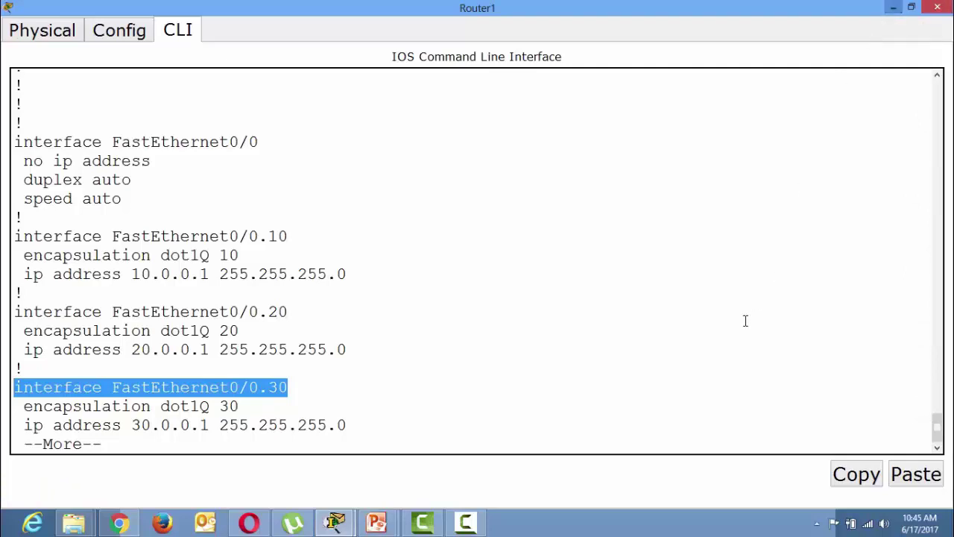
left_click(711, 435)
key("q")
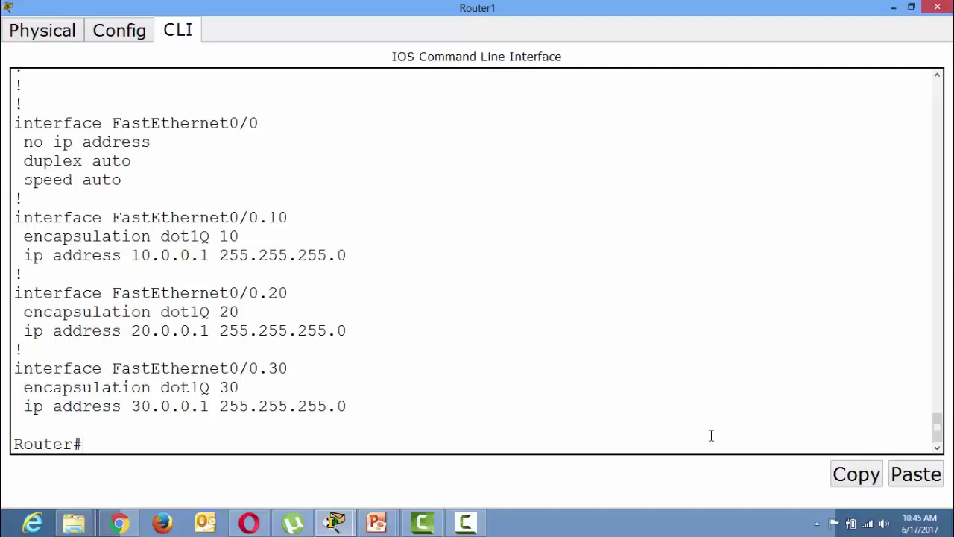
Enter global configuration mode on Router1 with configure terminal and highlight the FastEthernet0/0.10 and 0/0.20 entries in the listing
type("confi")
key("Tab")
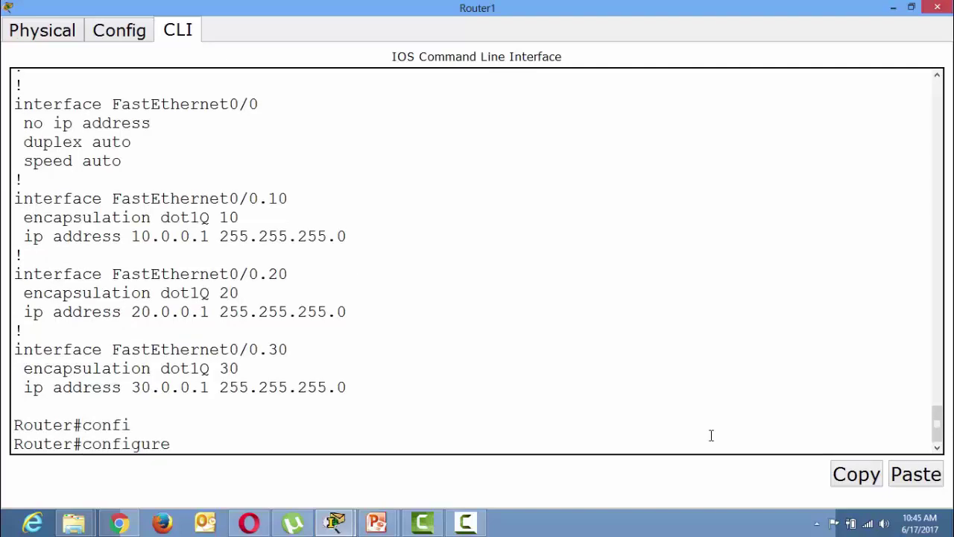
type("ter")
key("Tab")
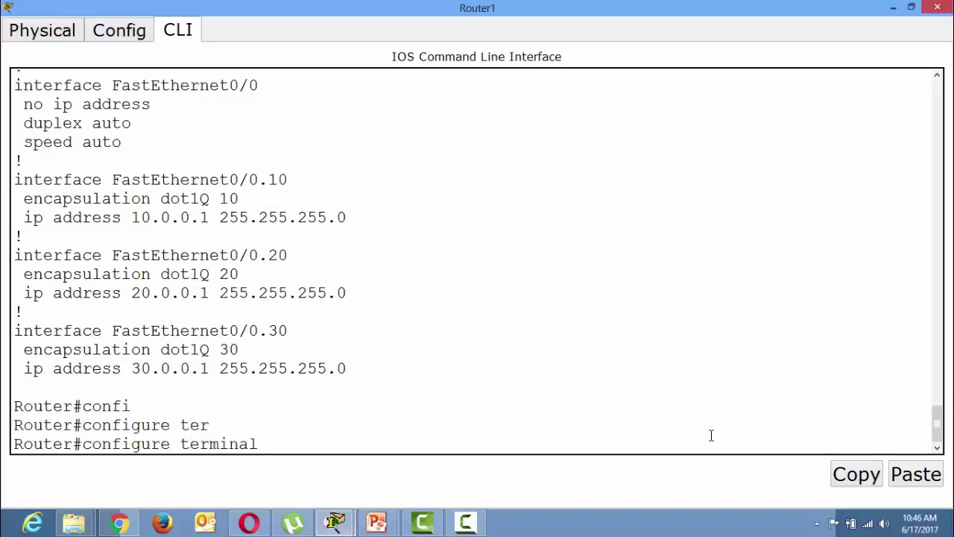
key("Return")
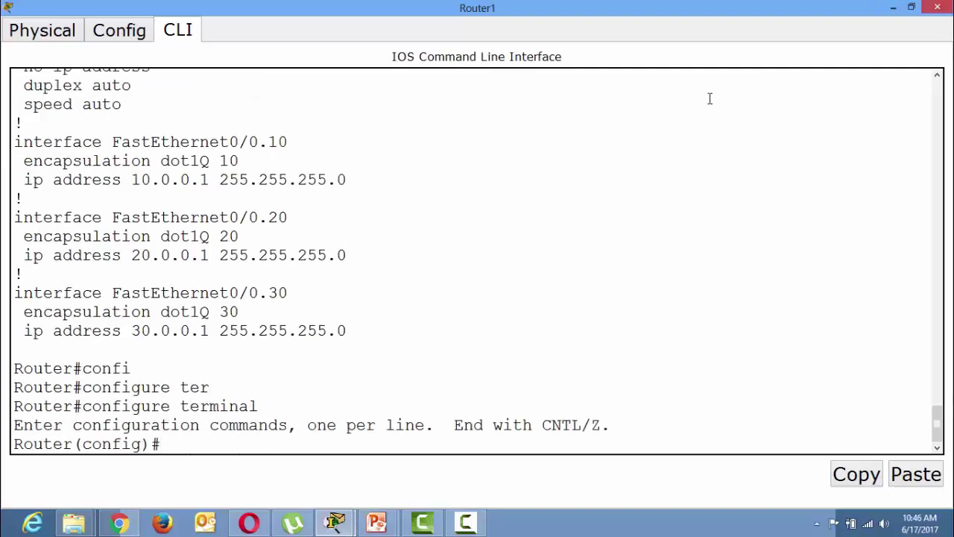
left_click_drag(16, 141, 273, 193)
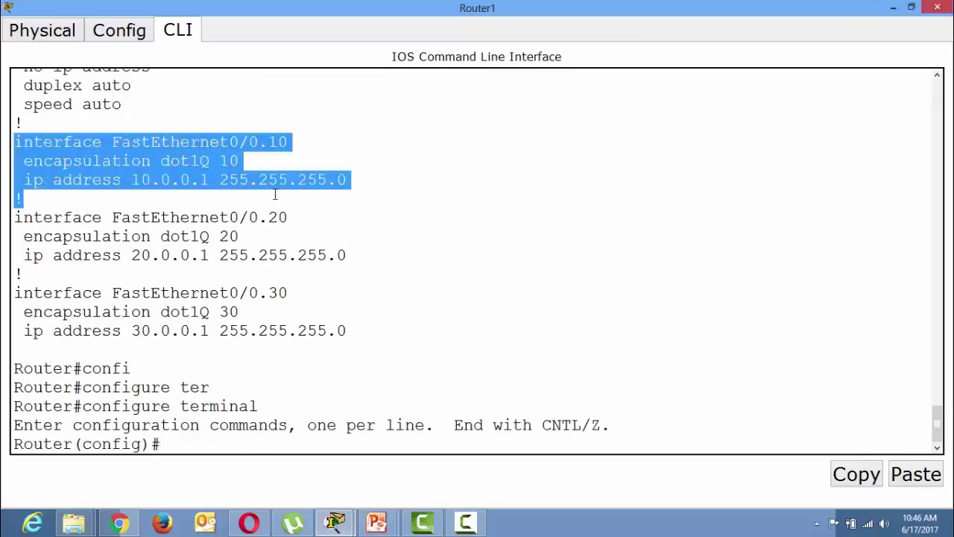
left_click_drag(15, 217, 406, 258)
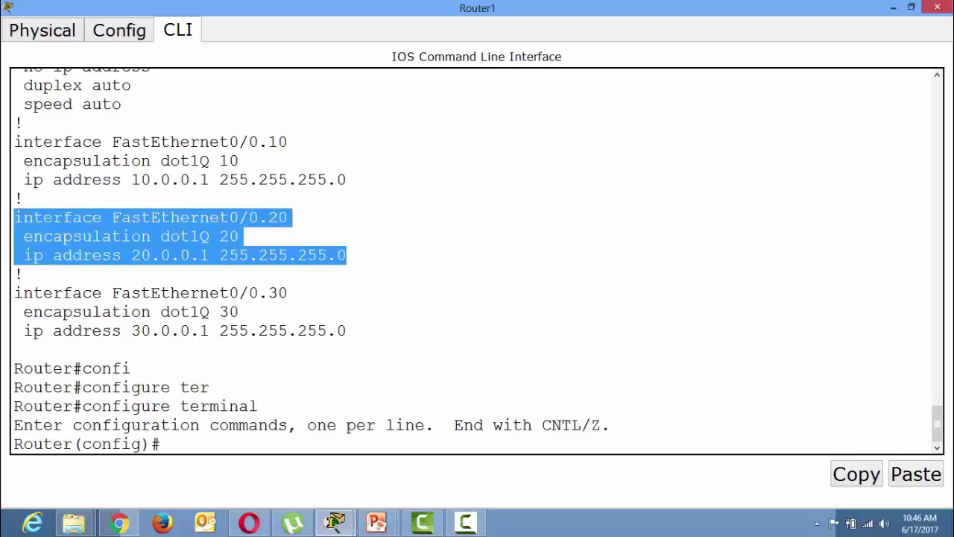
Enter configuration of subinterface fastEthernet 0/0.10 and begin an ip helper-address command without an address
type("inter")
key("Tab")
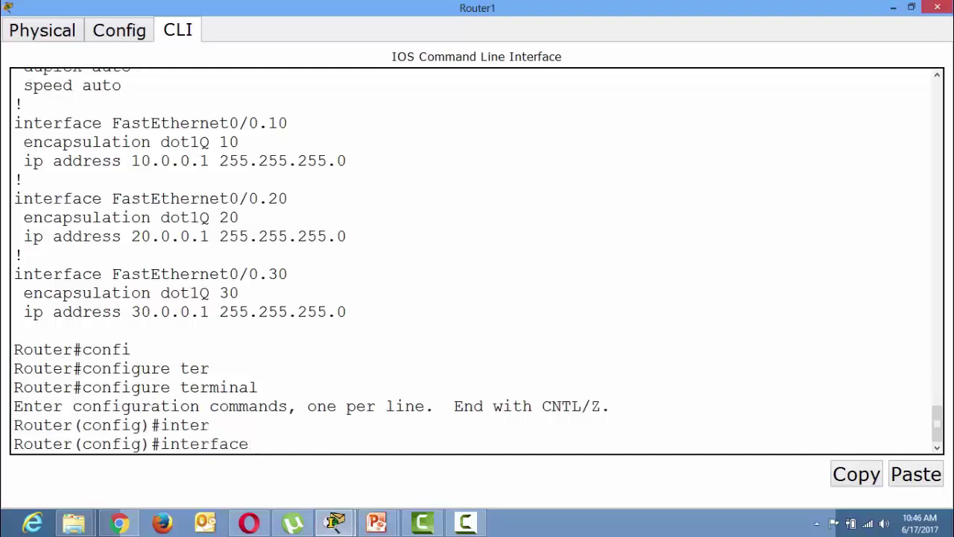
type("fas")
key("Tab")
type("0")
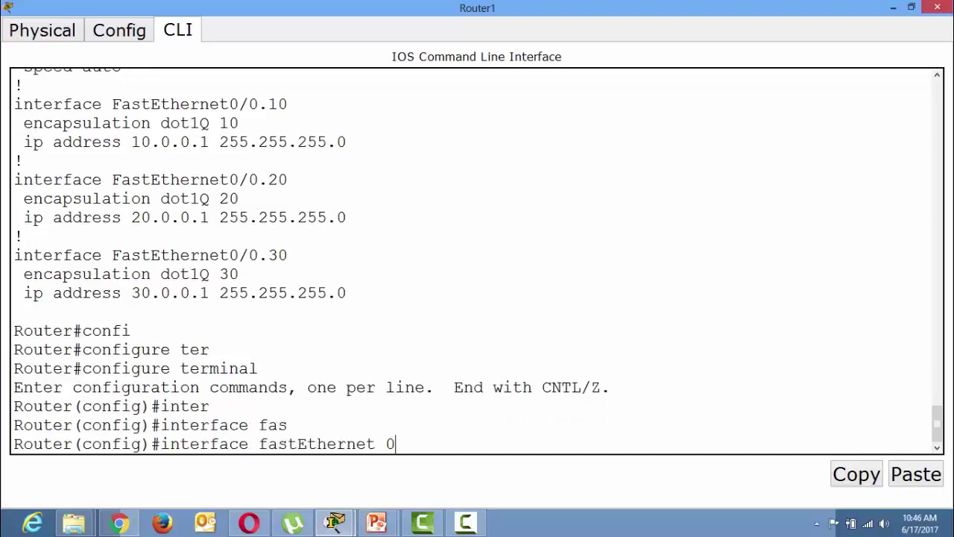
type("/0.1")
key("Return")
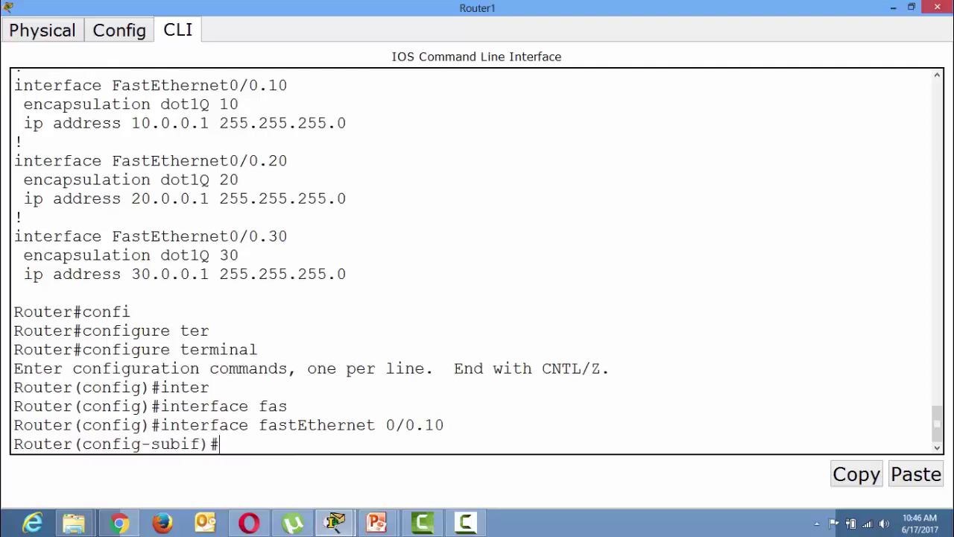
type("ip help")
key("Tab")
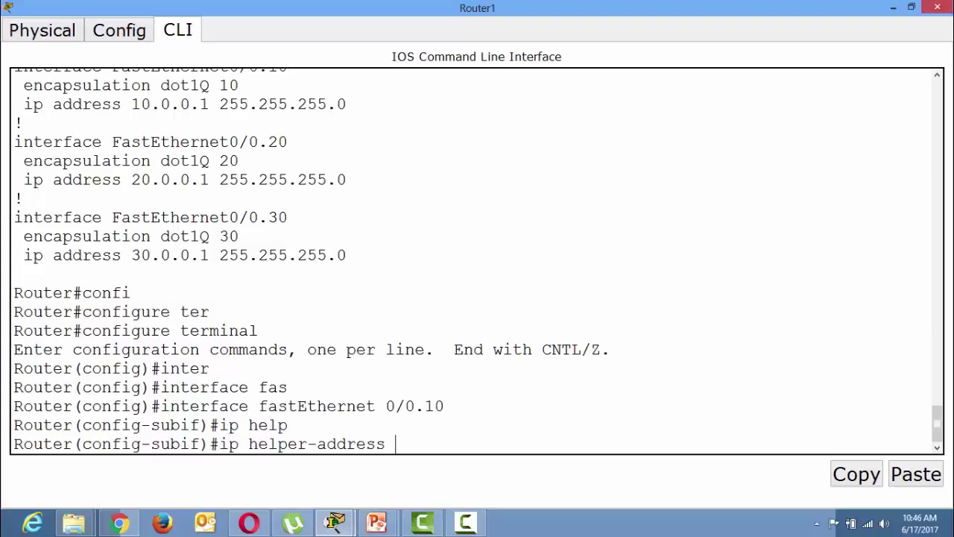
Minimize Router1's window, check Server1's IP address in its IP configuration, and close Server1
left_click(893, 8)
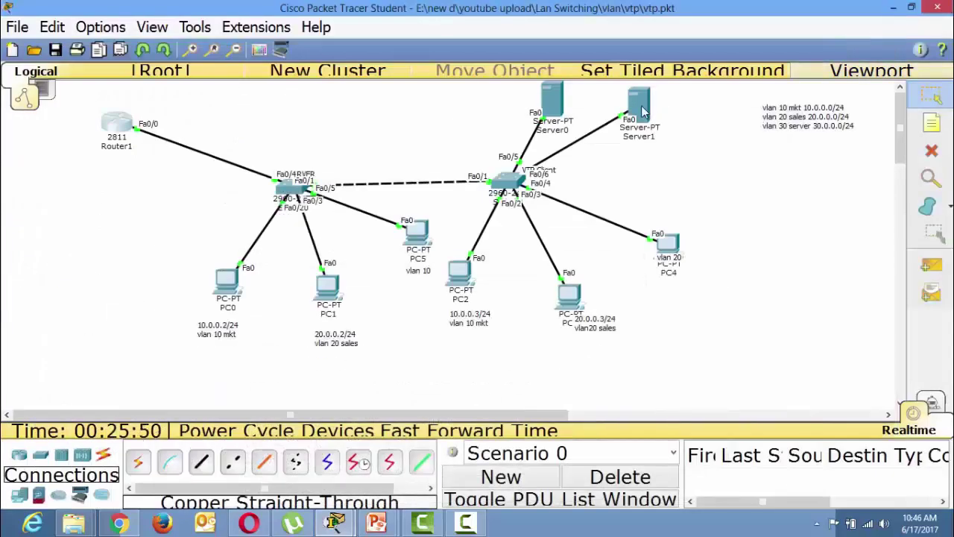
mouse_move(643, 112)
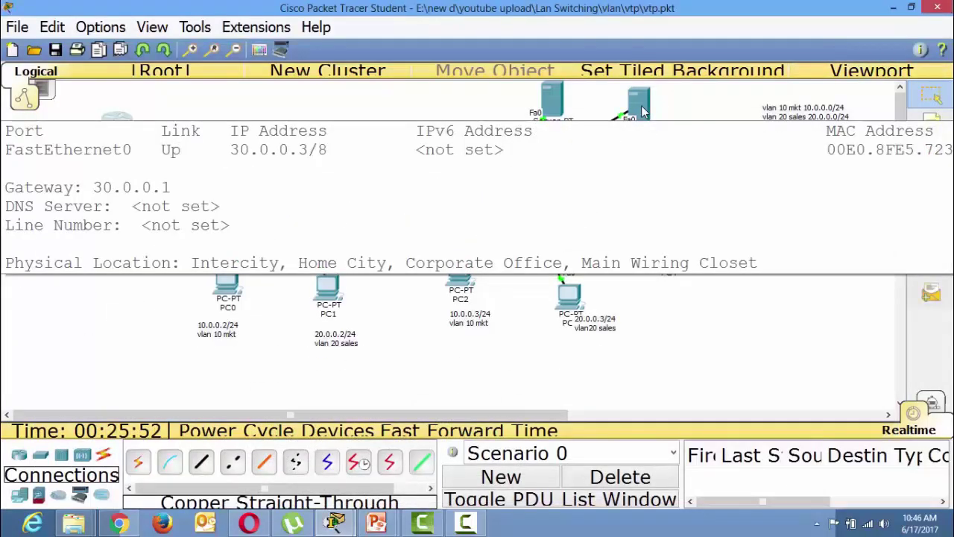
left_click(643, 112)
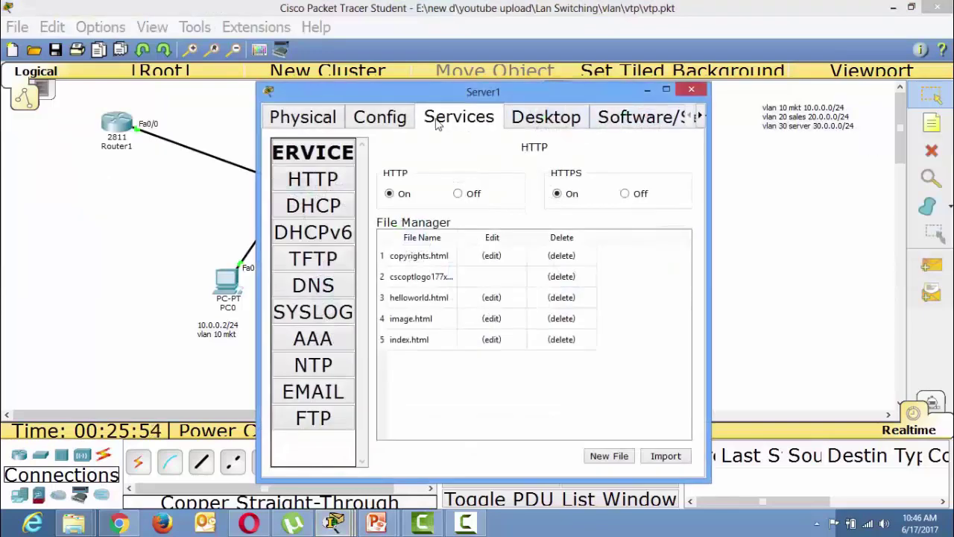
left_click(517, 122)
left_click(312, 181)
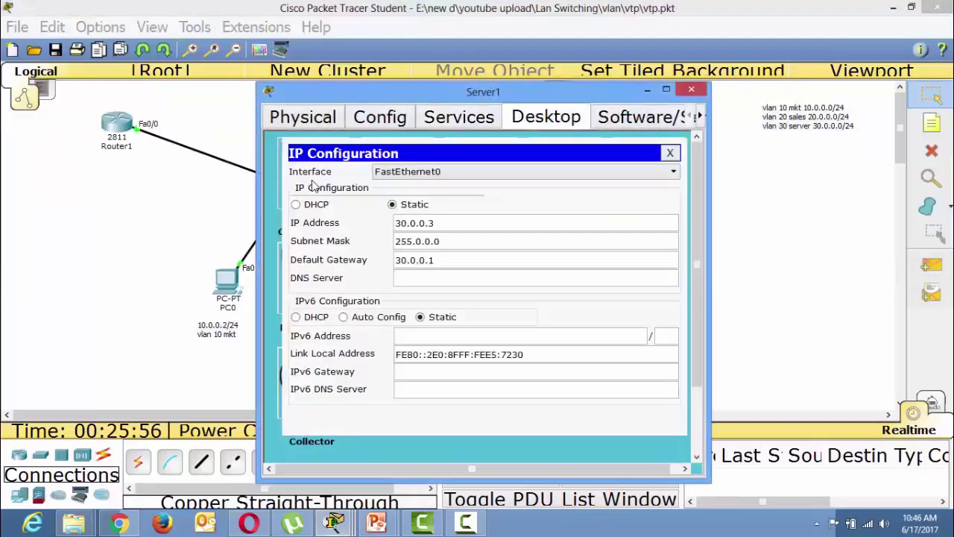
left_click(690, 91)
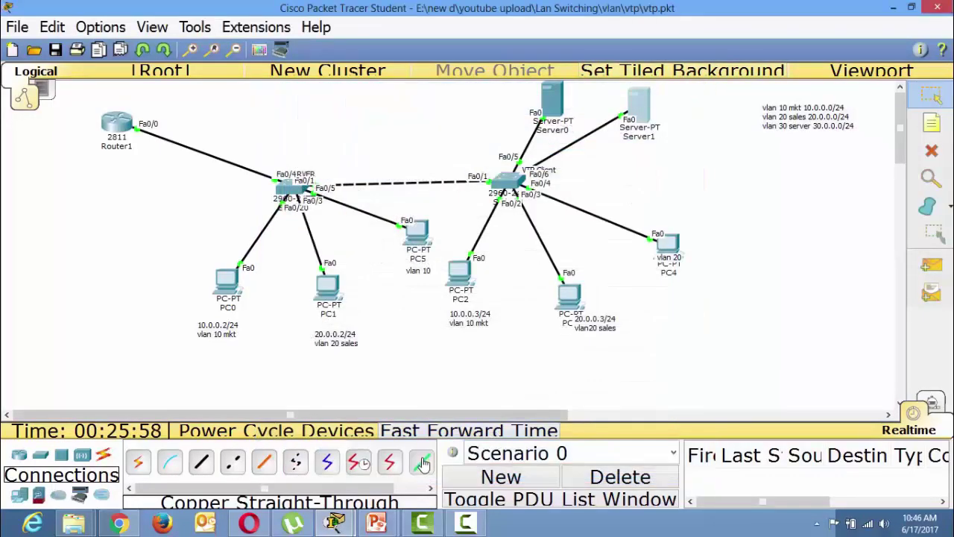
Return to Router1, complete the ip helper-address command with 30.0.0.3 for subinterface 0/0.10, and exit to global configuration mode
mouse_move(335, 522)
left_click(433, 478)
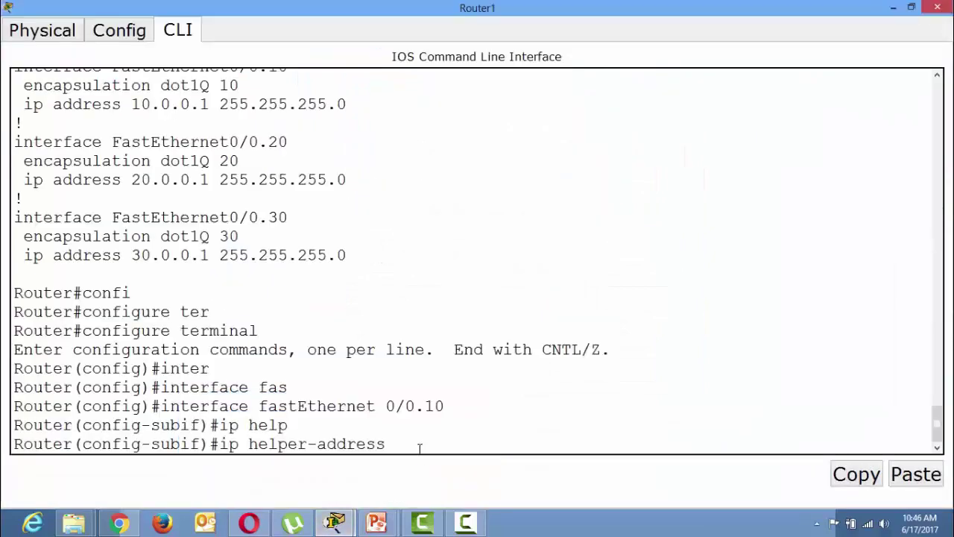
type("30.0.0.3")
key("Return")
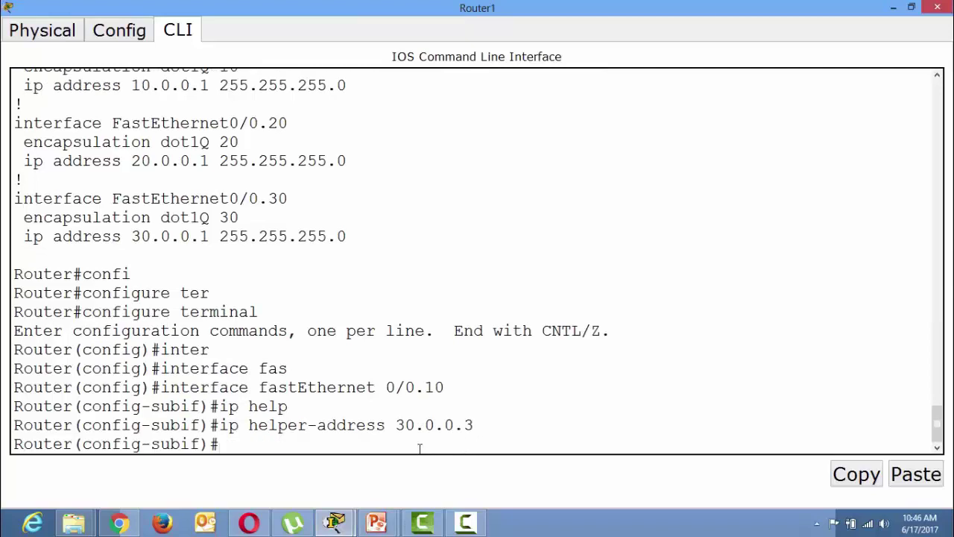
type("exit")
key("Return")
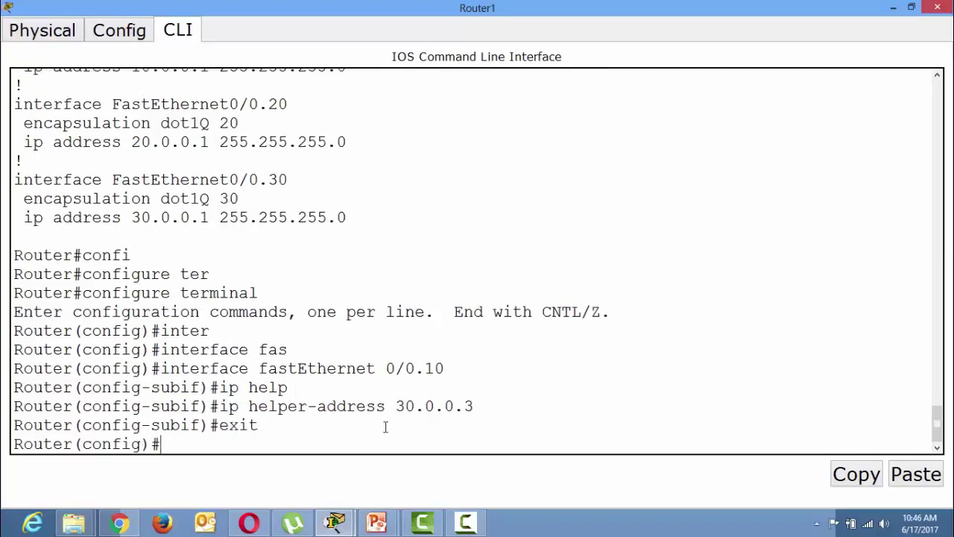
Enter configuration of subinterface fastEthernet 0/0.20 on Router1
left_click_drag(293, 104, 242, 100)
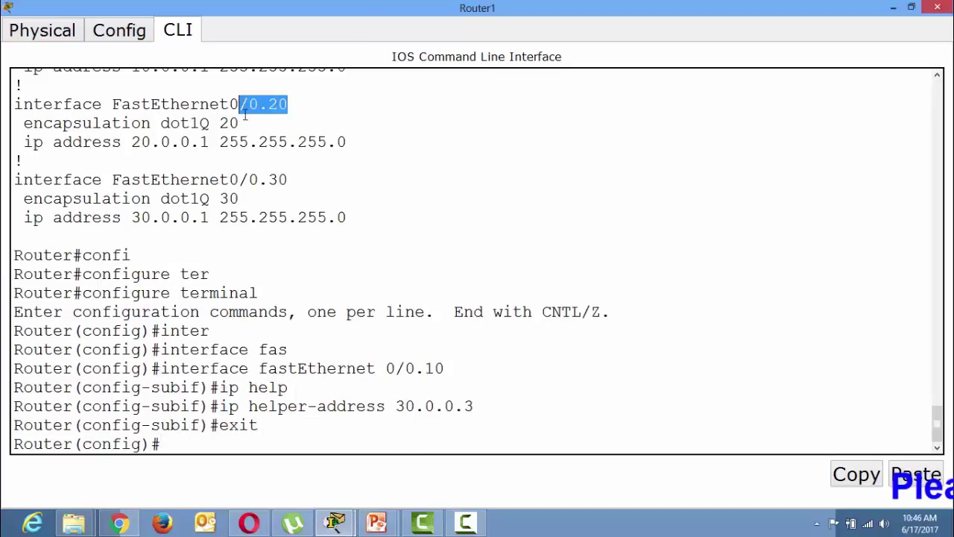
left_click(288, 446)
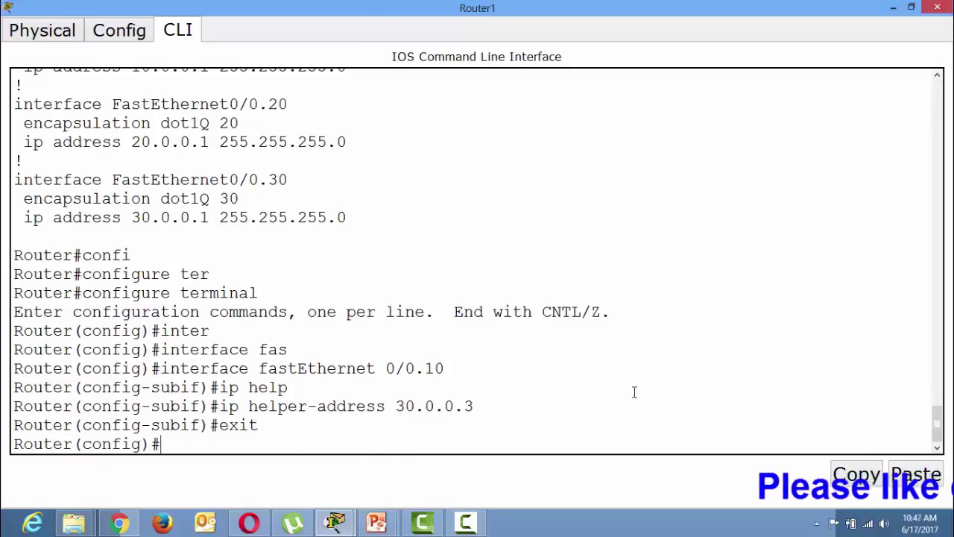
type("inter")
key("Tab")
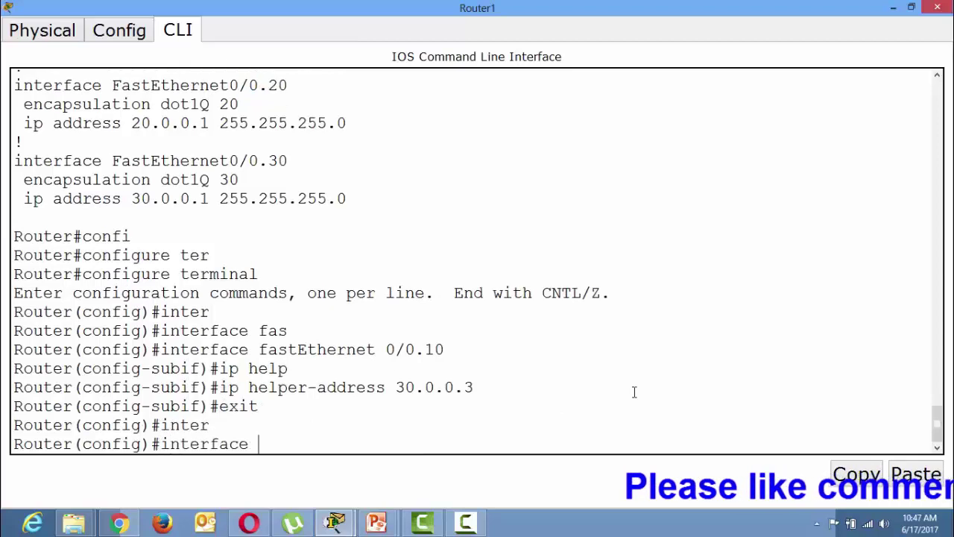
type("fast")
key("Tab")
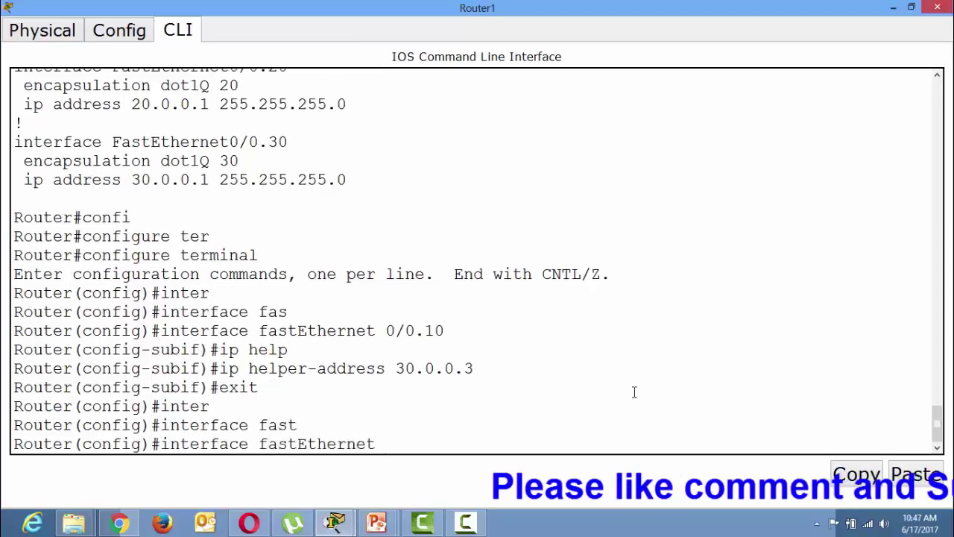
type("0/0.20")
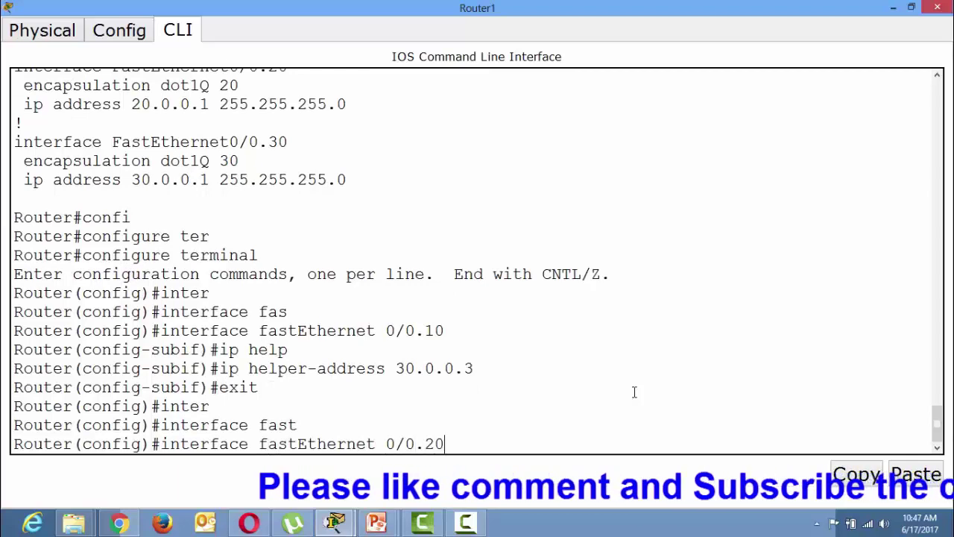
key("Return")
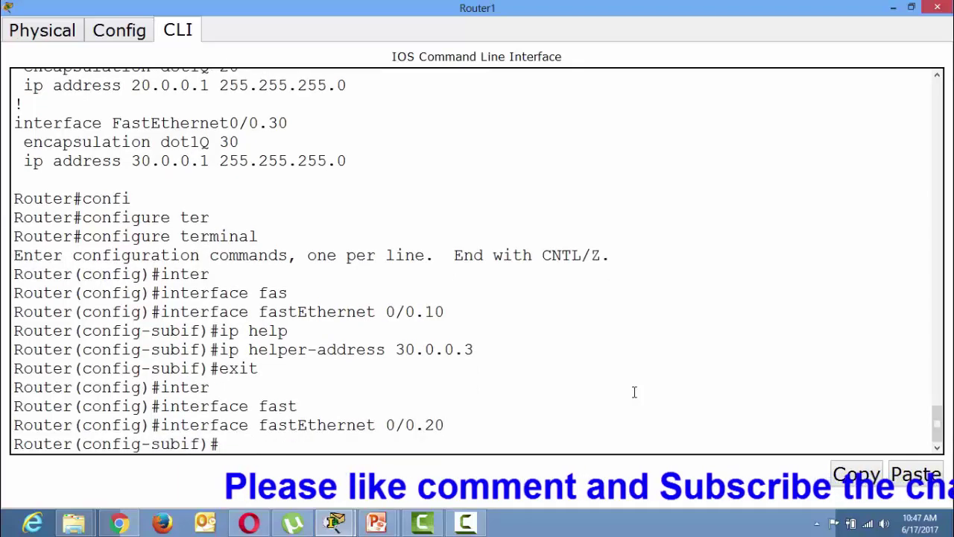
Set ip helper-address 30.0.0.3 on subinterface 0/0.20 by reusing the earlier command, and return to privileged mode
key("Up")
key("Up")
key("Up")
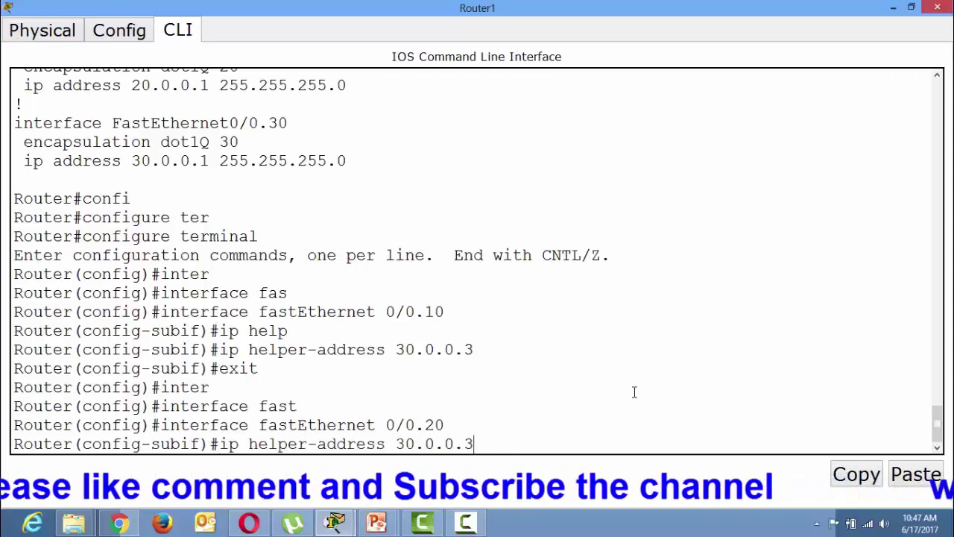
key("Return")
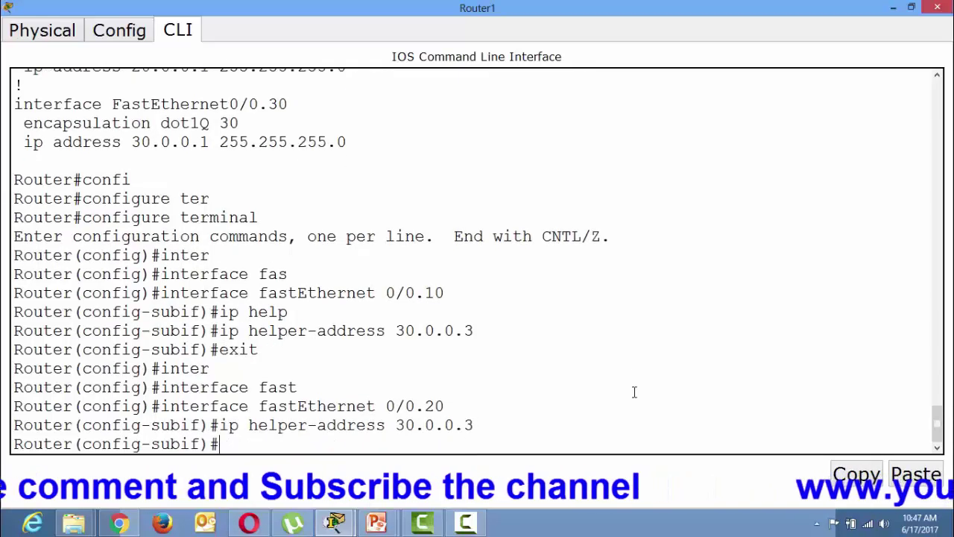
key("ctrl+z")
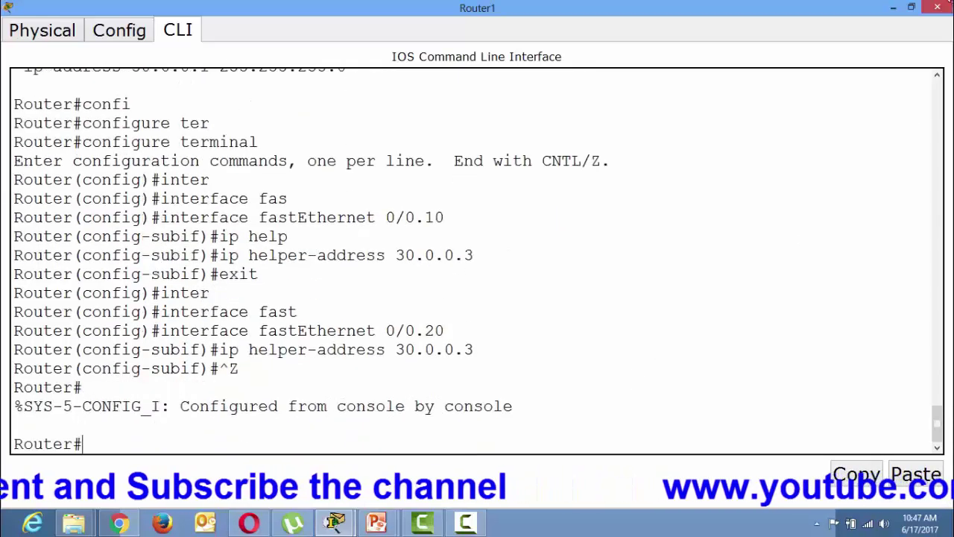
Minimize Router1's window and request a new DHCP address on PC0 by switching its IPv4 configuration to Static and back, and close PC0
mouse_move(895, 7)
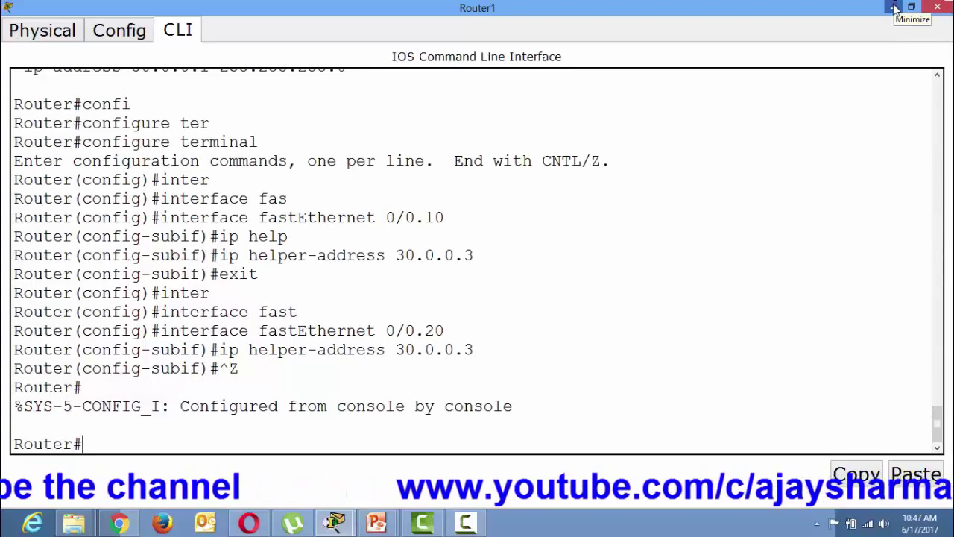
left_click(896, 7)
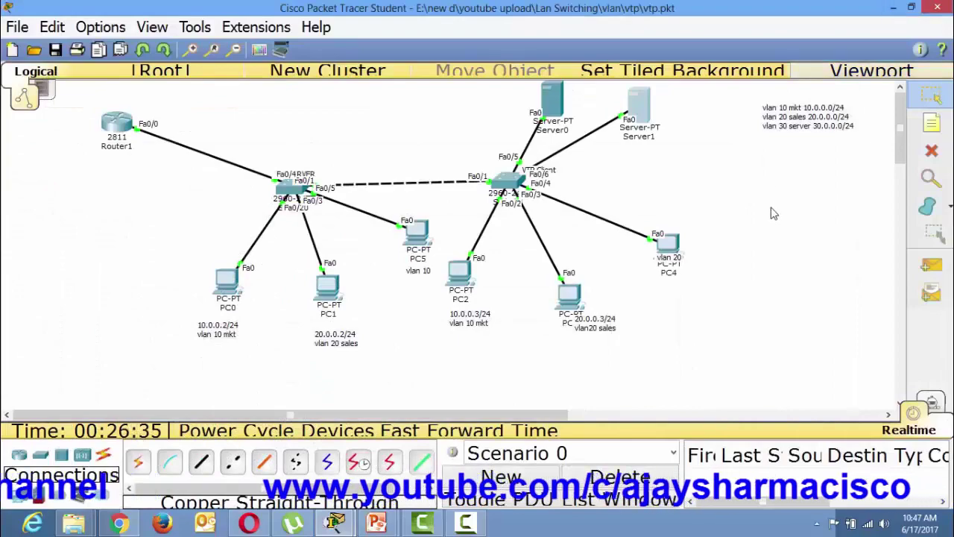
left_click(225, 283)
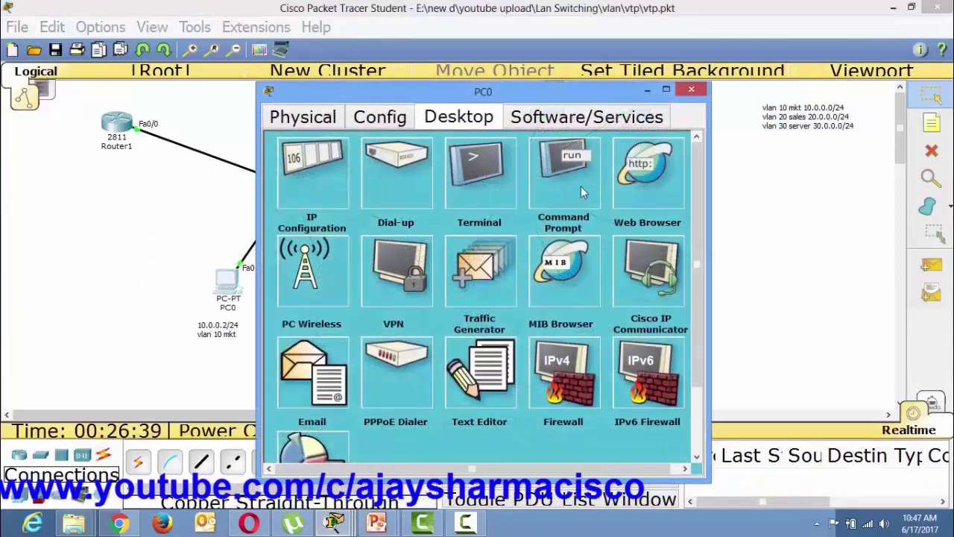
left_click(287, 183)
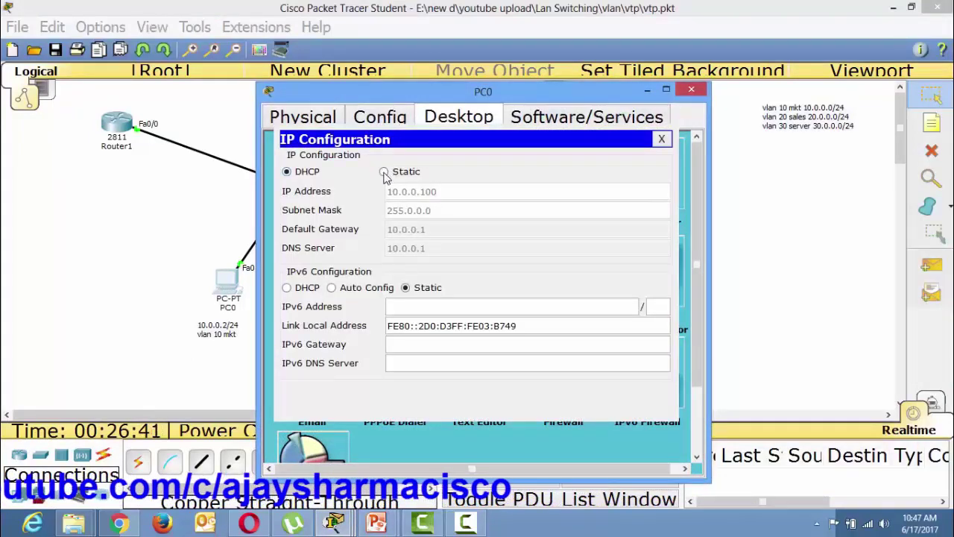
left_click(384, 174)
left_click(309, 173)
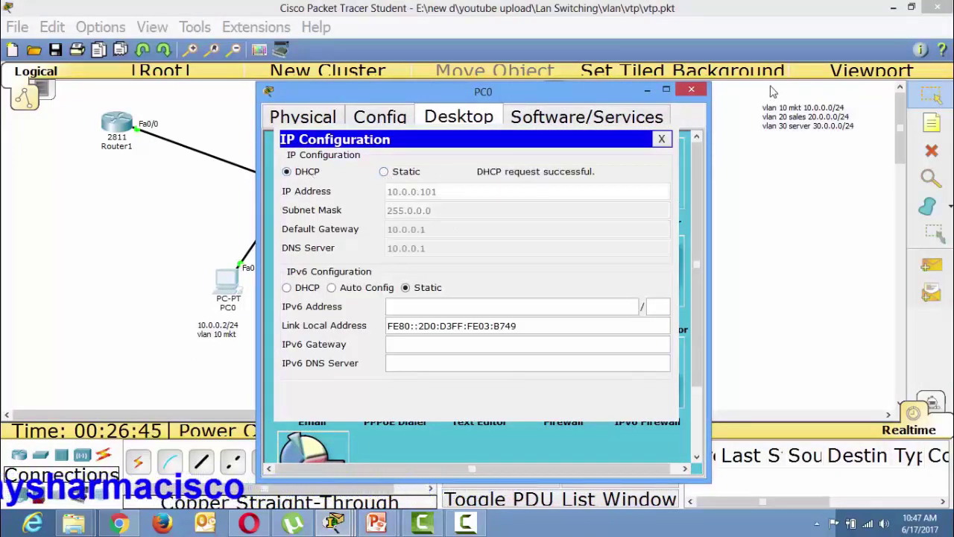
left_click(691, 89)
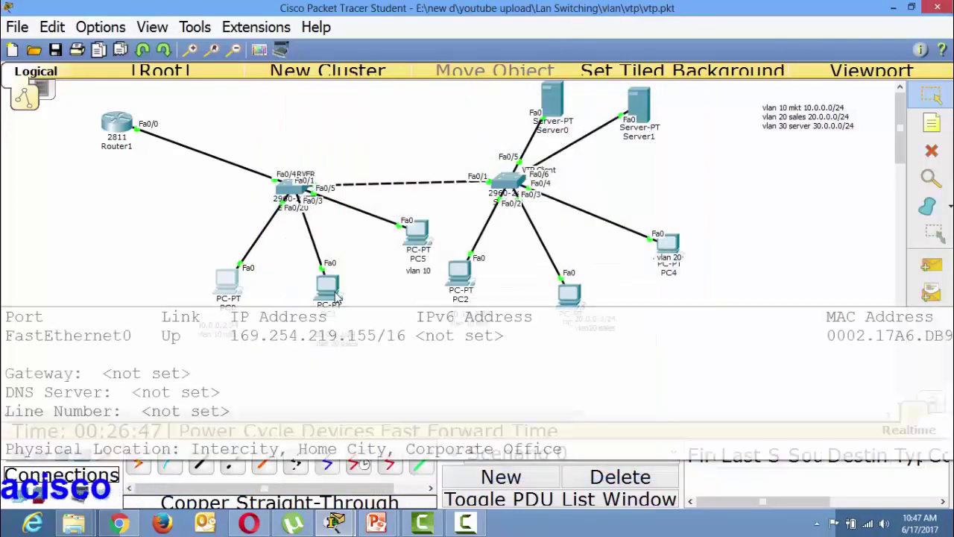
Check the DHCP-assigned address in PC1's IP configuration and close PC1
left_click(337, 296)
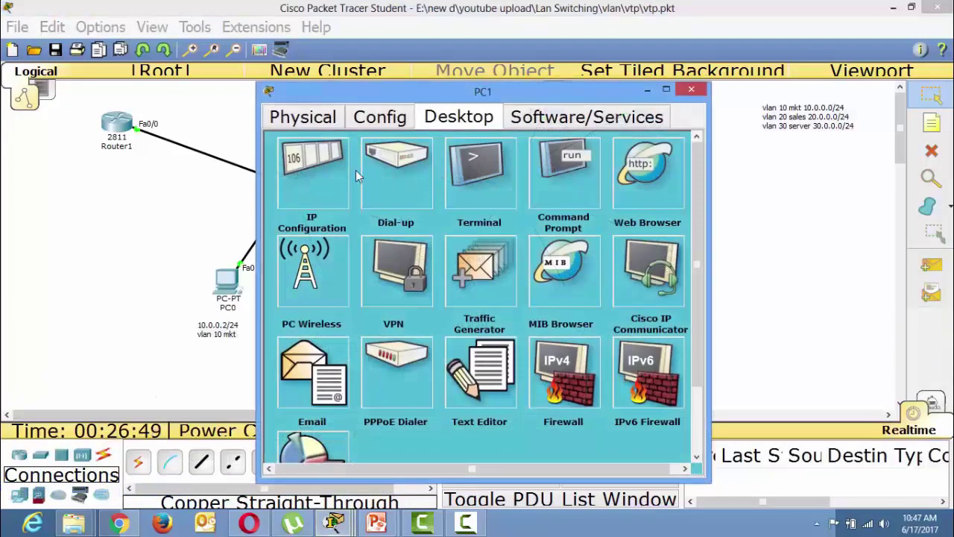
left_click(321, 184)
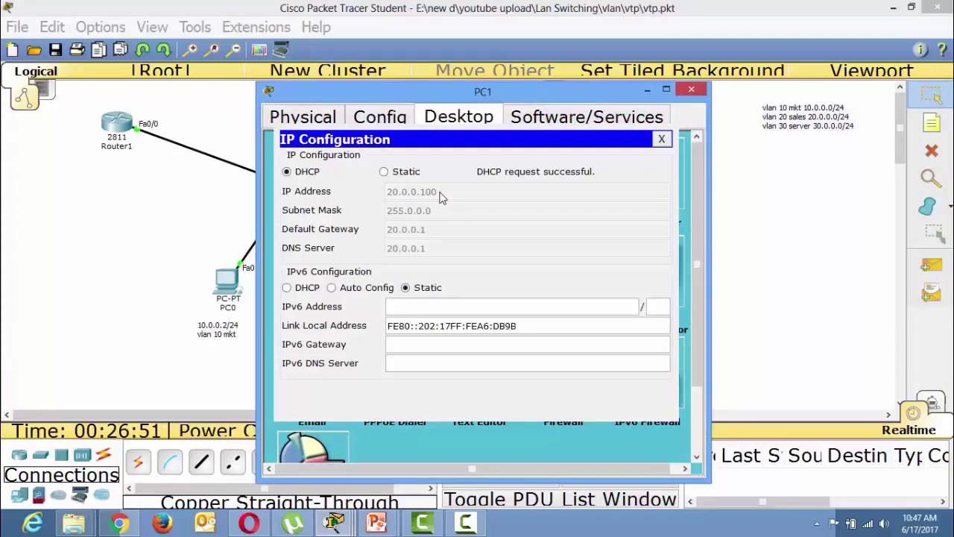
left_click(691, 89)
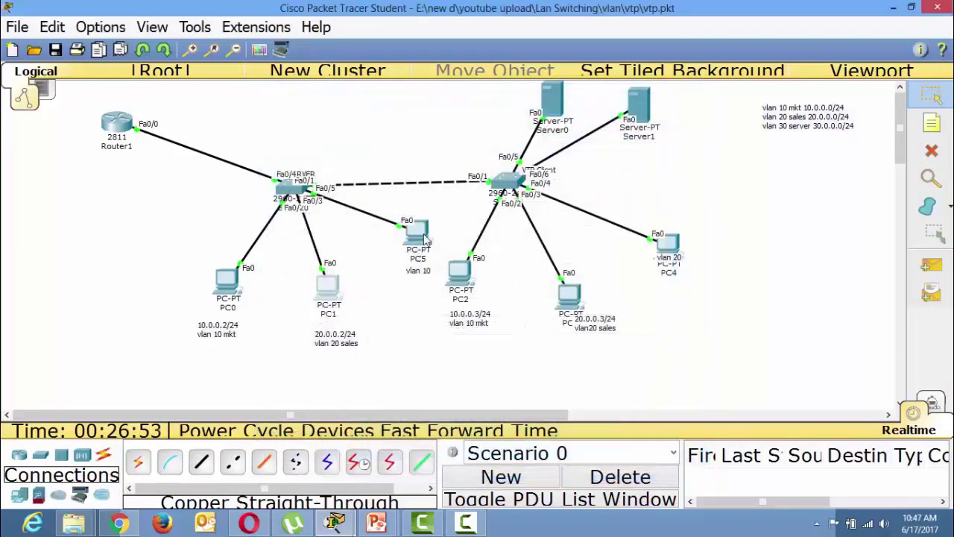
Request a new DHCP address on PC5 by switching its IPv4 configuration to Static and back to DHCP, and close PC5
left_click(416, 231)
left_click(459, 119)
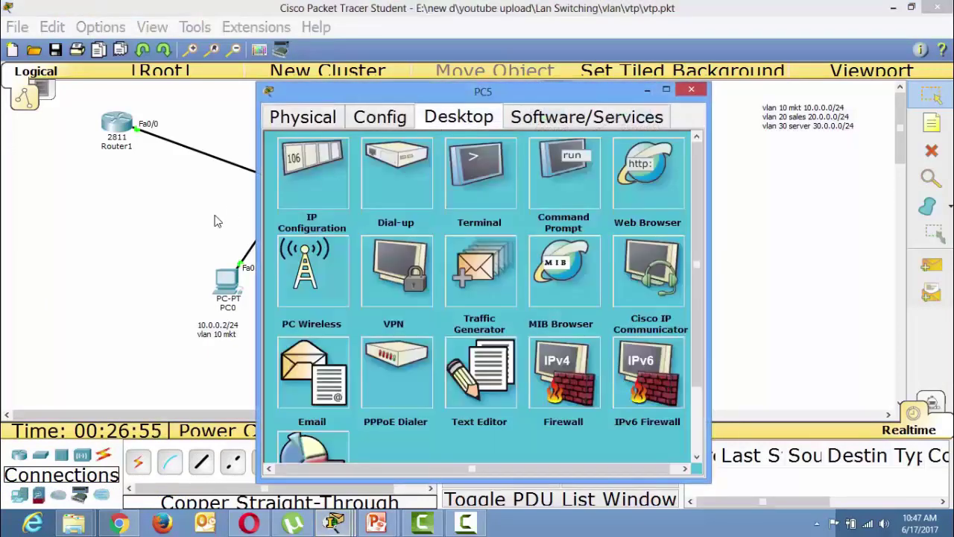
left_click(298, 198)
left_click(399, 173)
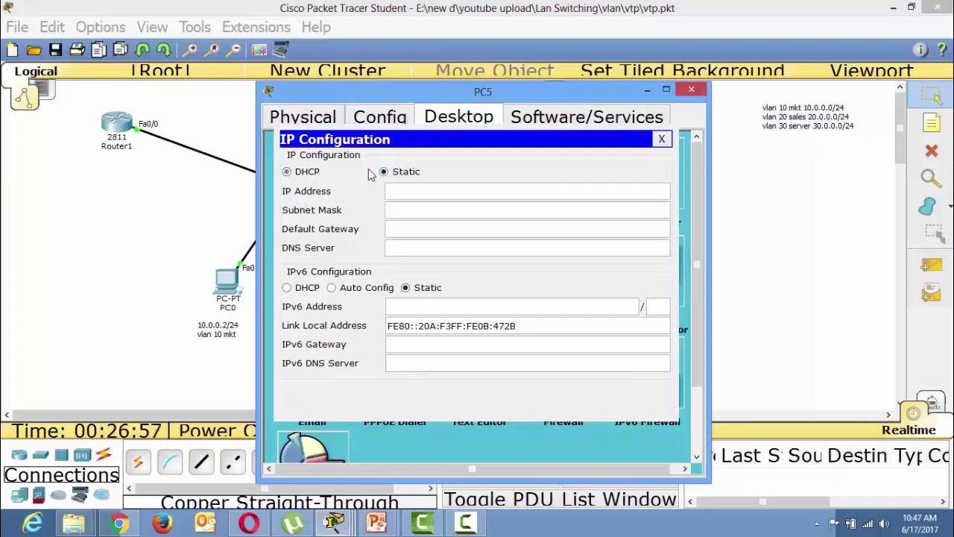
left_click(302, 175)
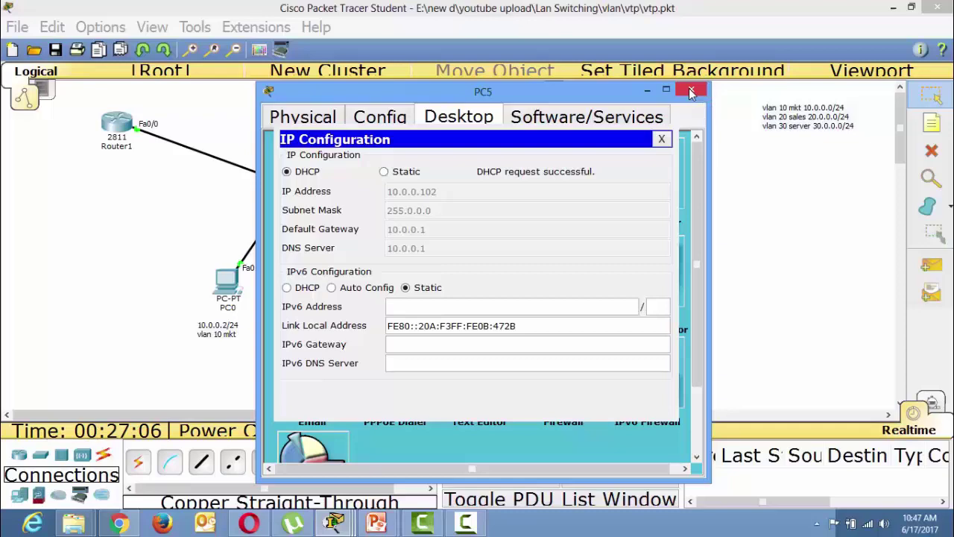
left_click(691, 90)
Request a new DHCP address on PC2 by switching its IPv4 configuration to Static and back to DHCP, and close PC2
left_click(456, 272)
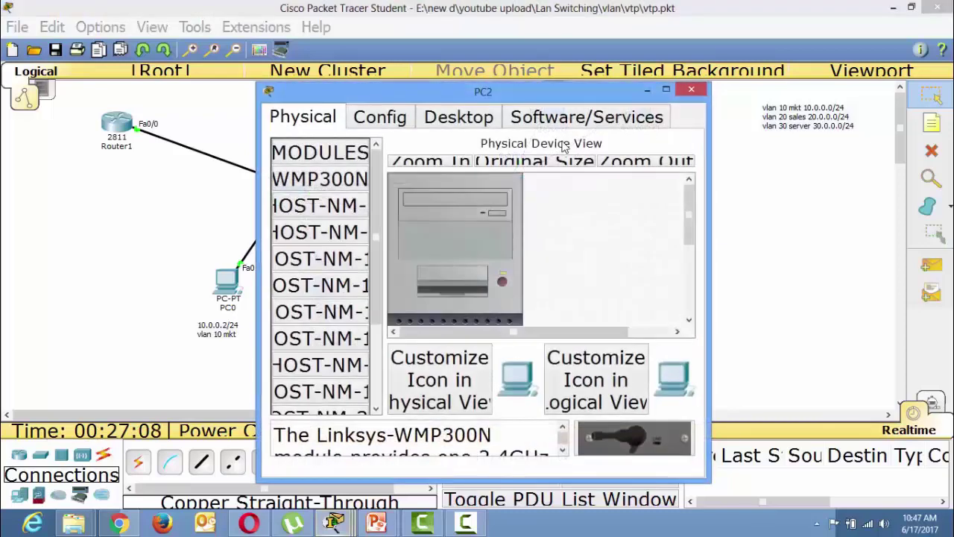
left_click(458, 115)
left_click(585, 199)
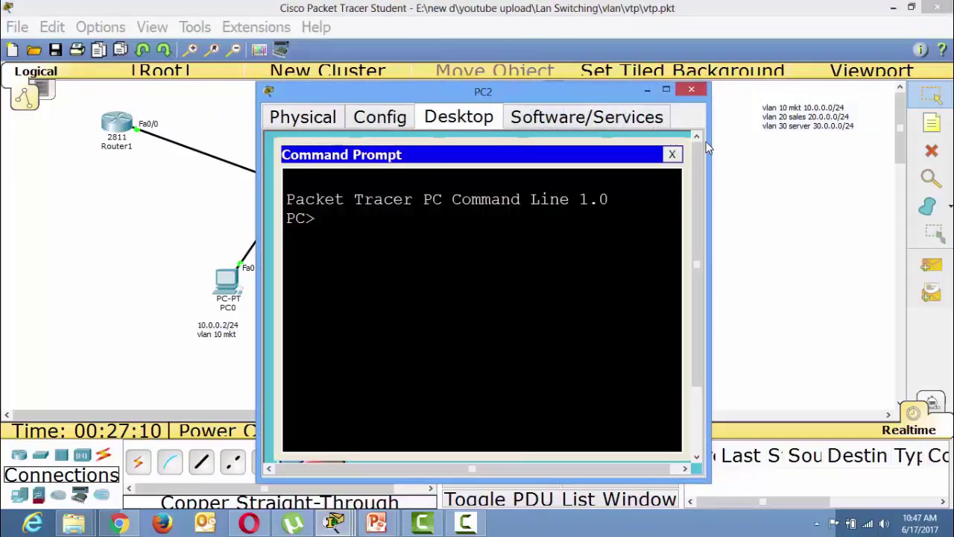
left_click(672, 154)
left_click(331, 175)
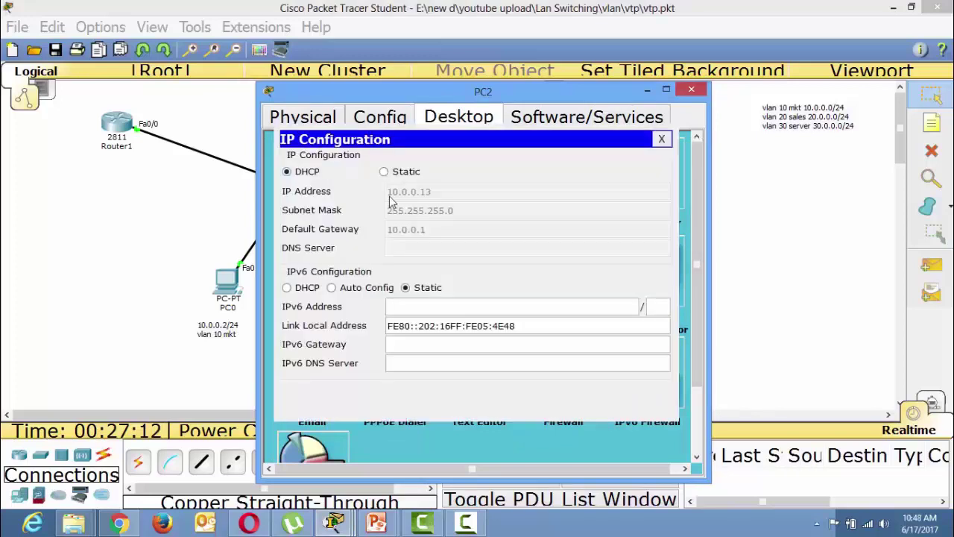
left_click(385, 172)
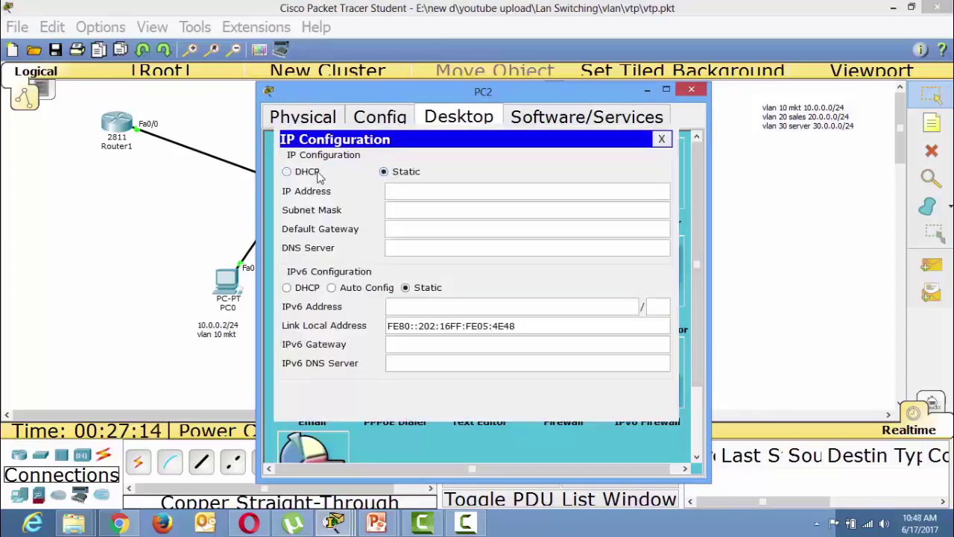
left_click(307, 173)
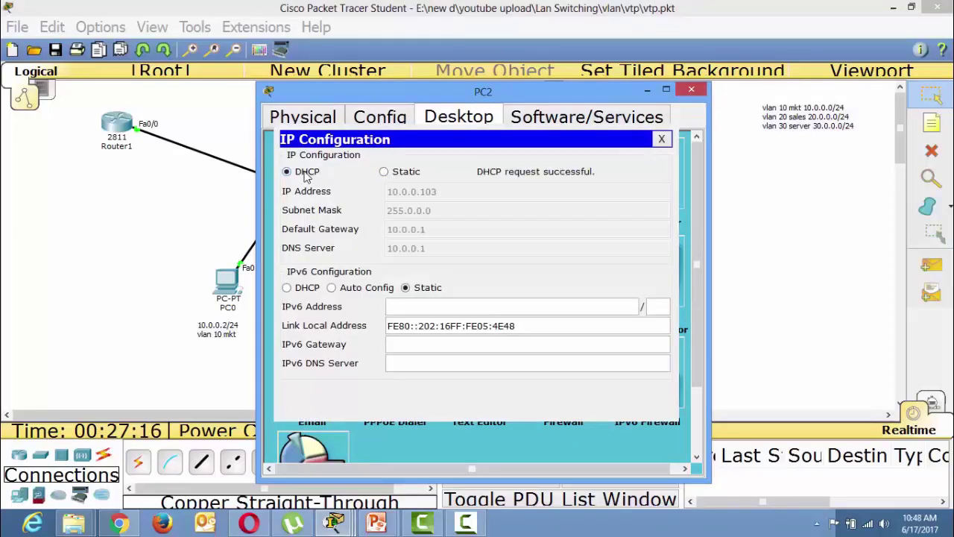
left_click(691, 91)
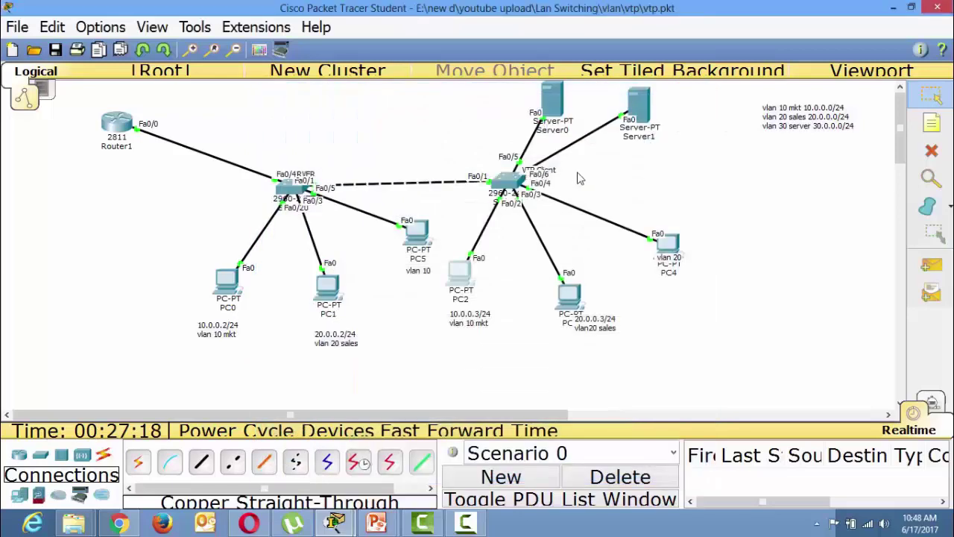
Review serverPool2, serverPool and serverPool1 in Server1's DHCP service, and close Server1
left_click(636, 112)
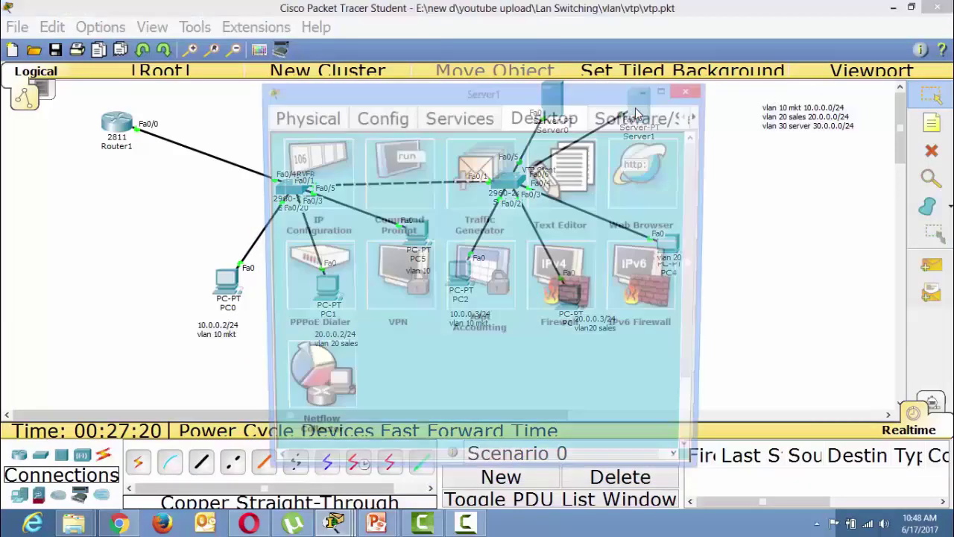
double_click(553, 94)
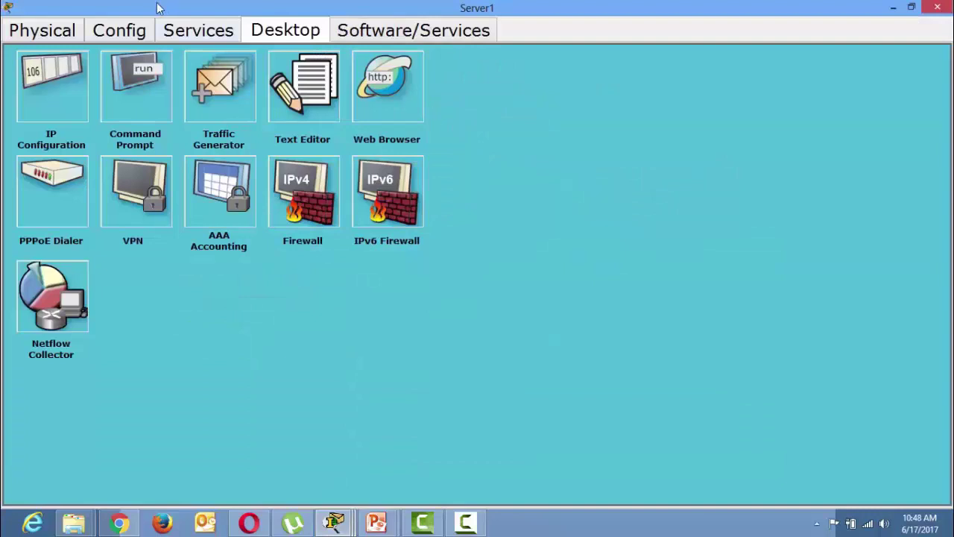
left_click(187, 39)
left_click(77, 125)
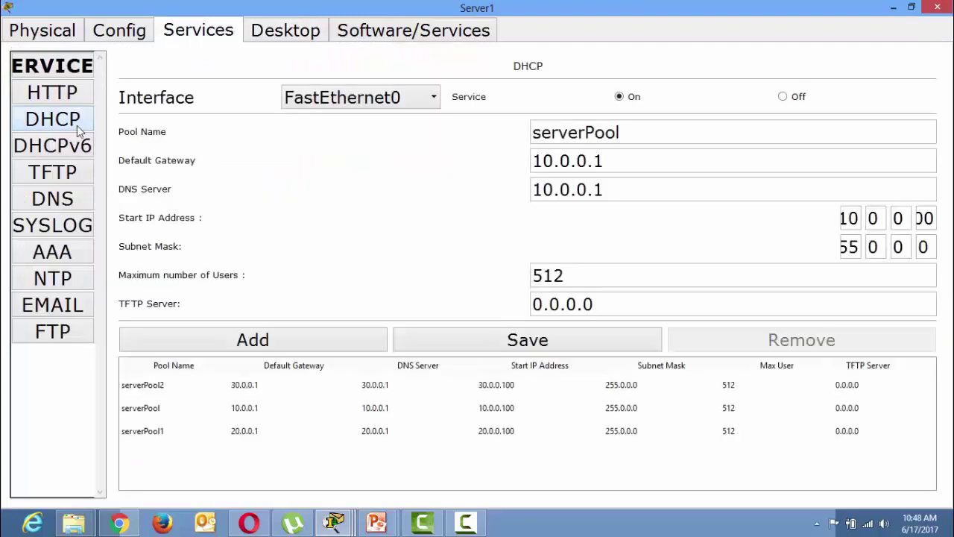
left_click(519, 389)
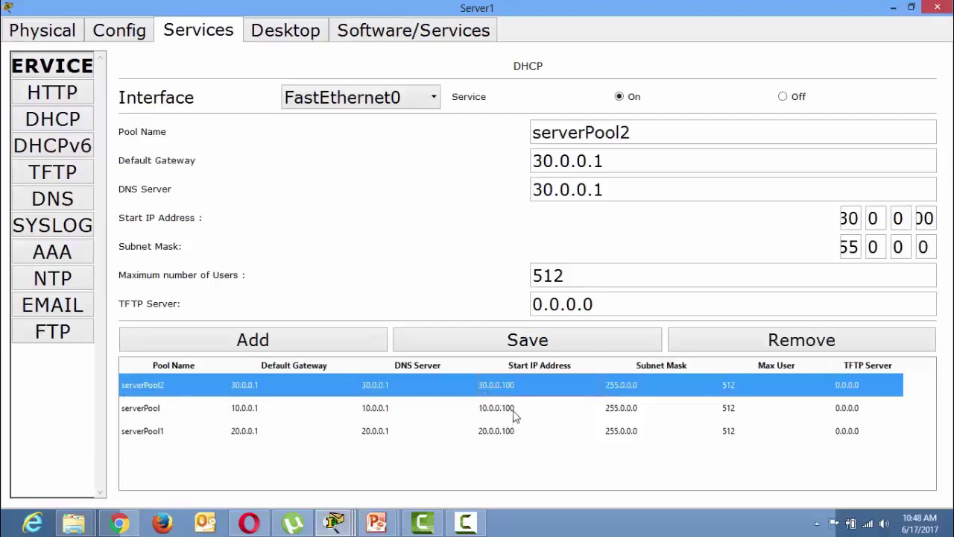
left_click(513, 410)
left_click(509, 430)
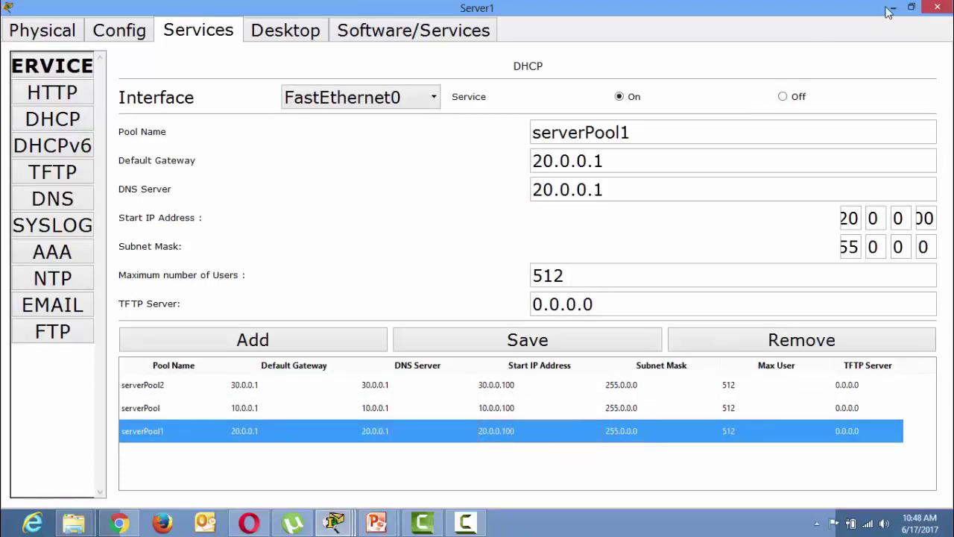
left_click(937, 6)
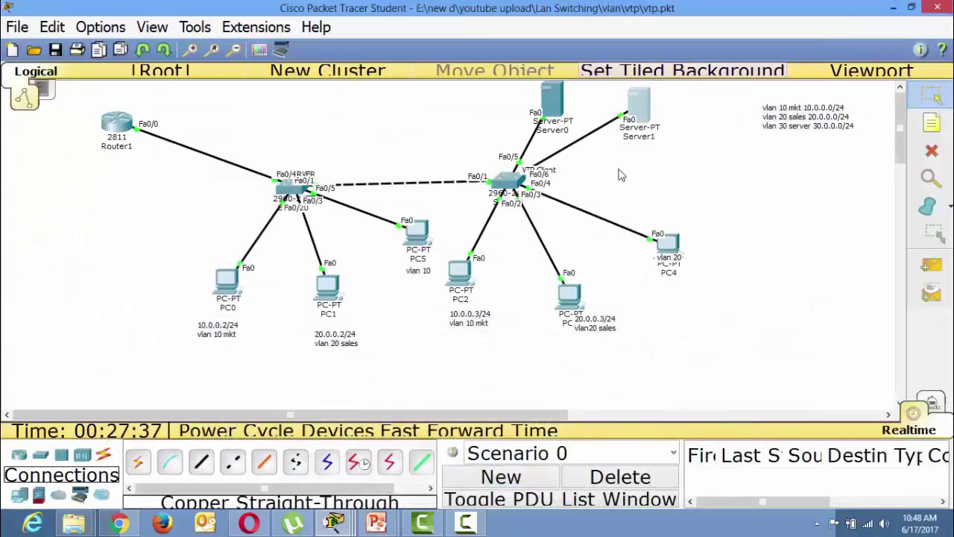
Request a new DHCP address on PC4 by switching its IPv4 configuration to Static and back to DHCP, and close PC4
left_click(667, 250)
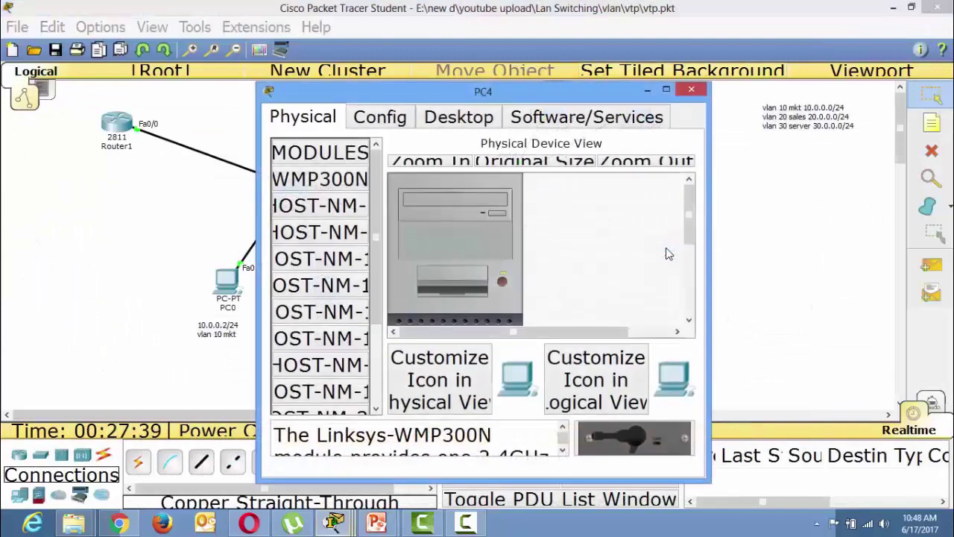
left_click(474, 119)
left_click(313, 192)
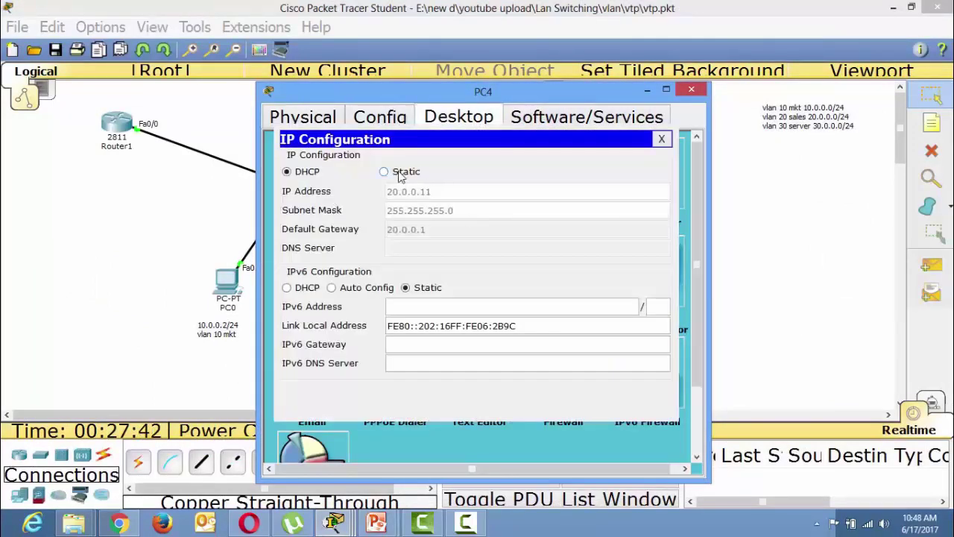
left_click(385, 171)
left_click(302, 172)
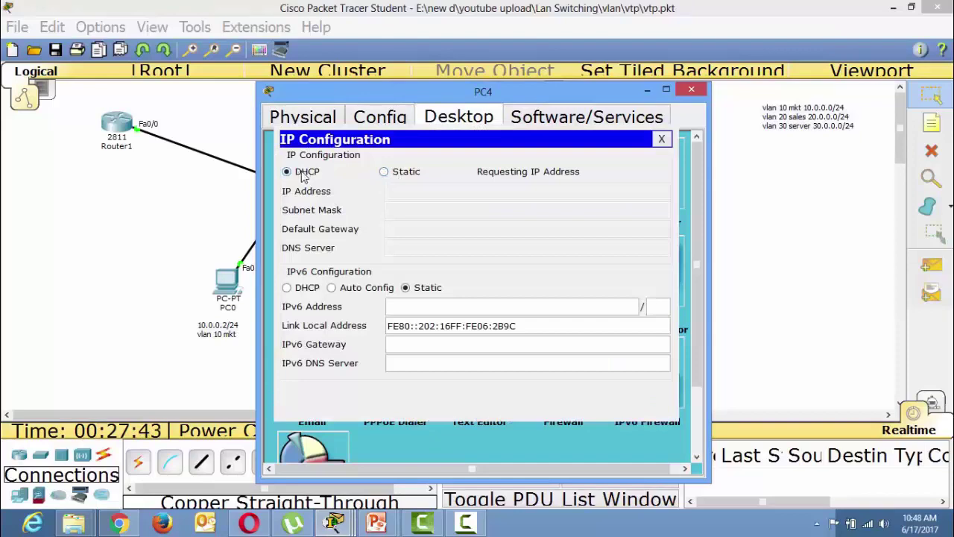
left_click(691, 90)
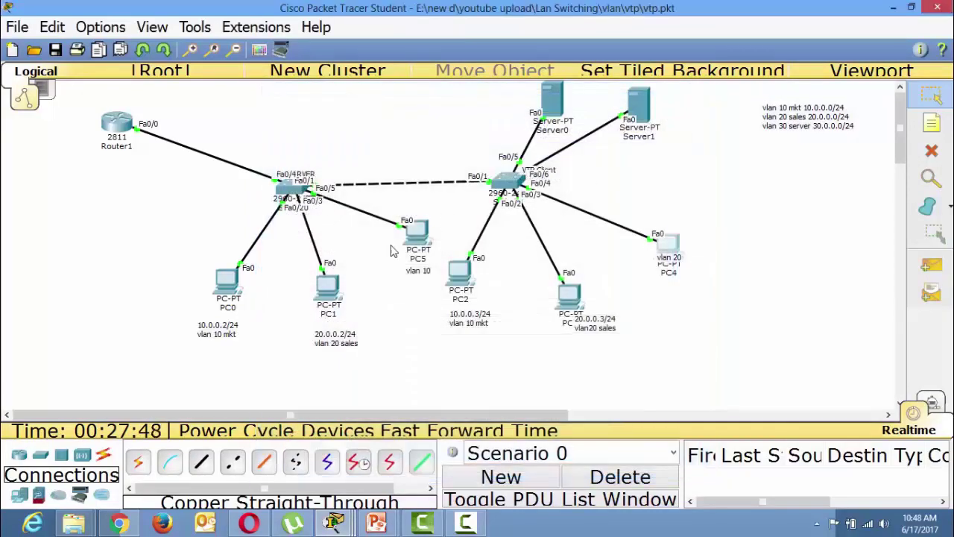
Reopen PC1's IP configuration to recheck its address settings, and close it
left_click(328, 289)
left_click(338, 184)
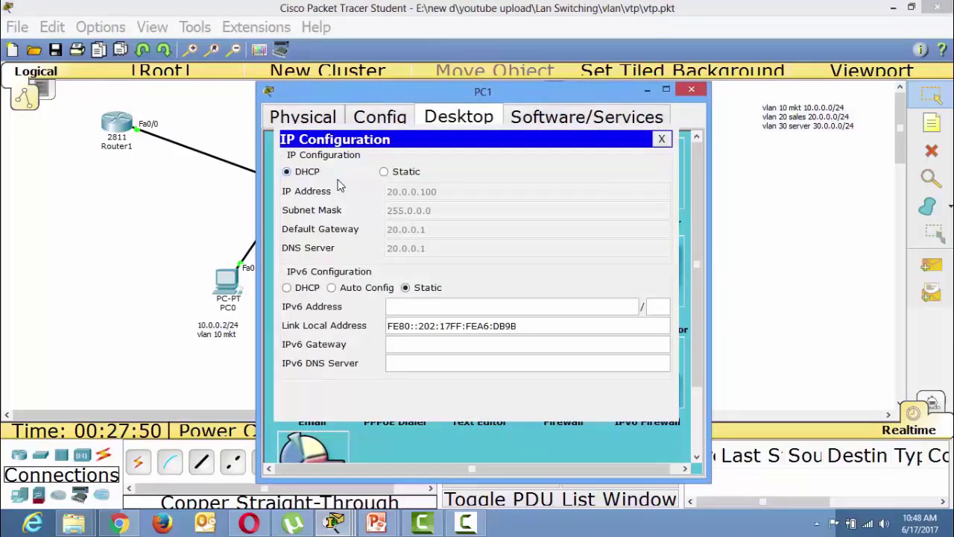
left_click(691, 90)
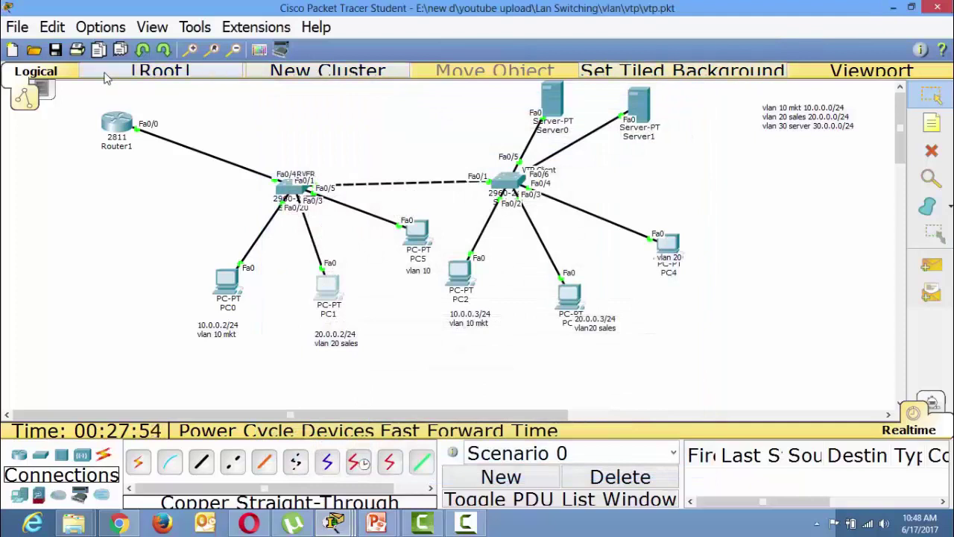
left_click_drag(82, 85, 721, 376)
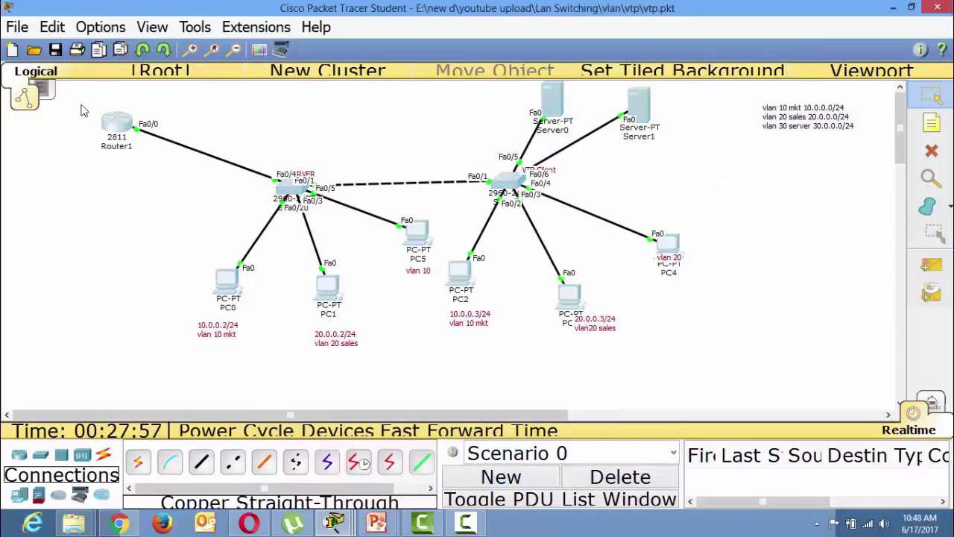
left_click_drag(78, 101, 147, 170)
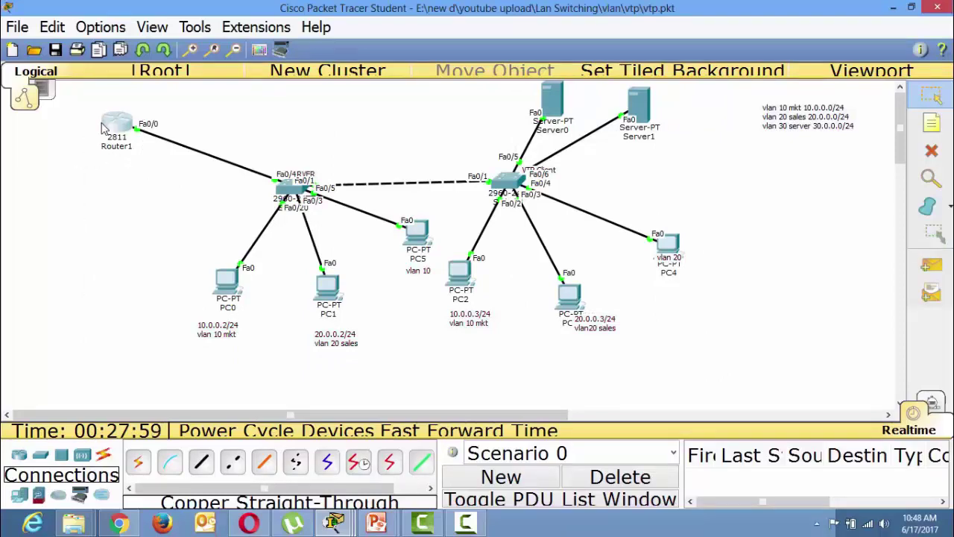
left_click(105, 131)
left_click(691, 90)
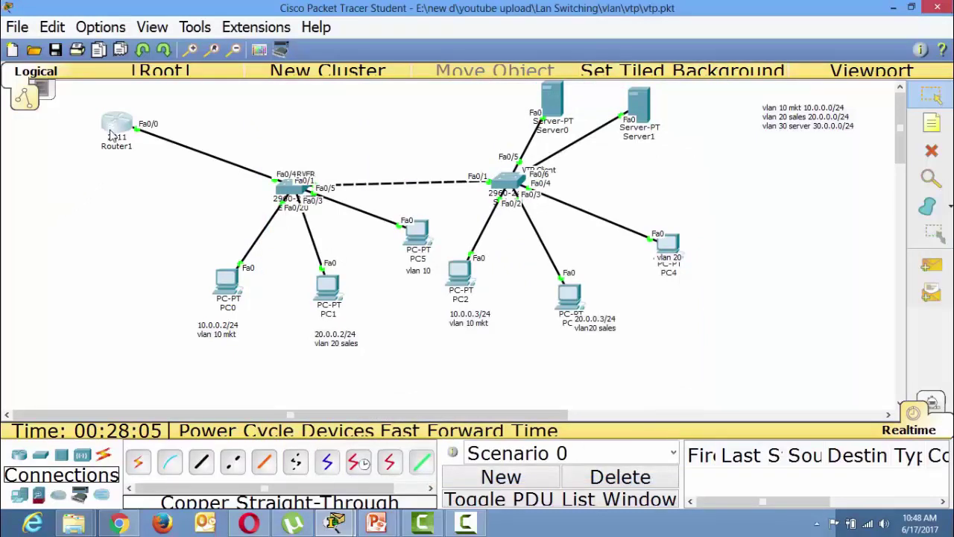
Sketch in red a serial link from Router1 to a square, with a line down to a rectangle below it
left_click_drag(110, 129, 87, 165)
mouse_move(105, 131)
left_mouse_down()
mouse_move(80, 174)
mouse_move(99, 168)
mouse_move(58, 220)
mouse_move(41, 225)
mouse_move(77, 263)
left_mouse_up()
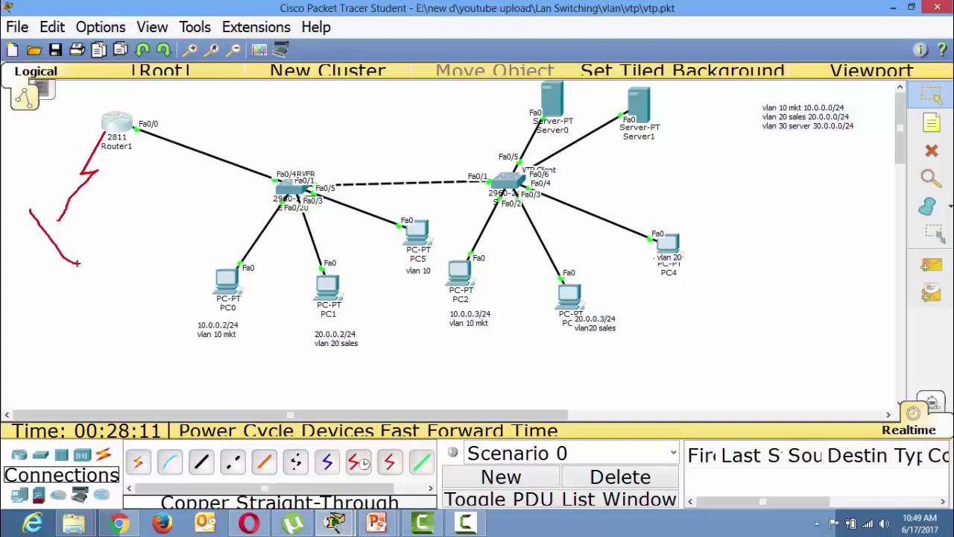
key("ctrl+z")
left_click_drag(15, 208, 67, 258)
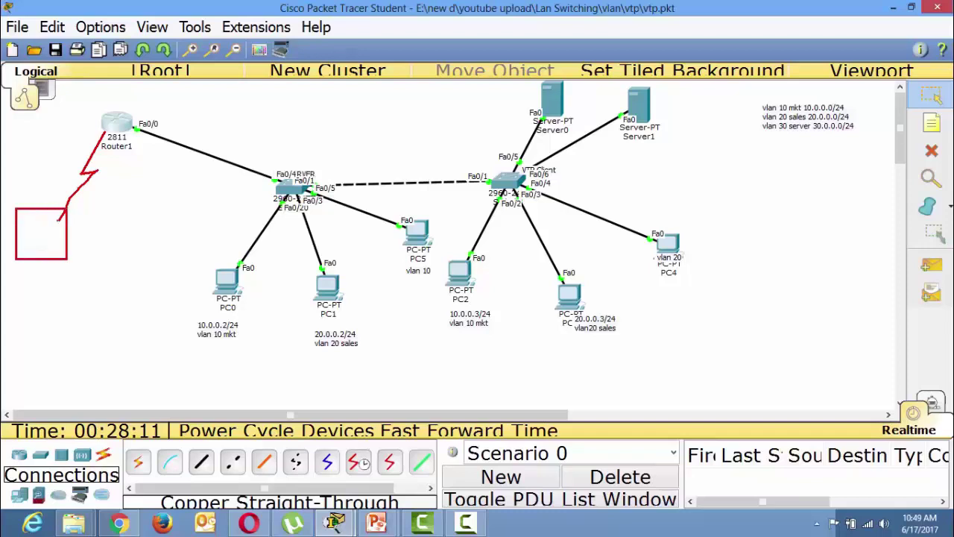
mouse_move(43, 259)
left_mouse_down()
mouse_move(34, 313)
mouse_move(57, 316)
left_mouse_up()
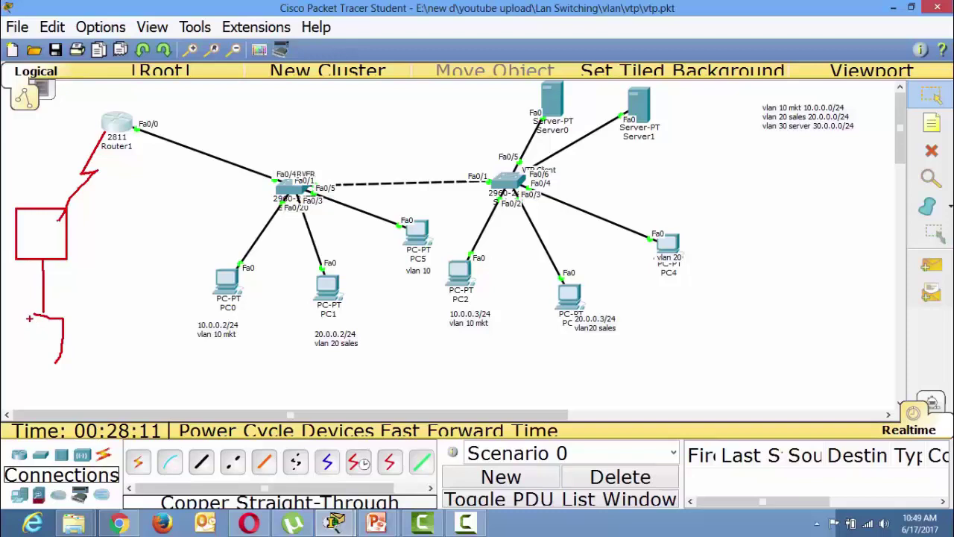
mouse_move(31, 311)
left_mouse_down()
mouse_move(32, 372)
mouse_move(67, 366)
left_mouse_up()
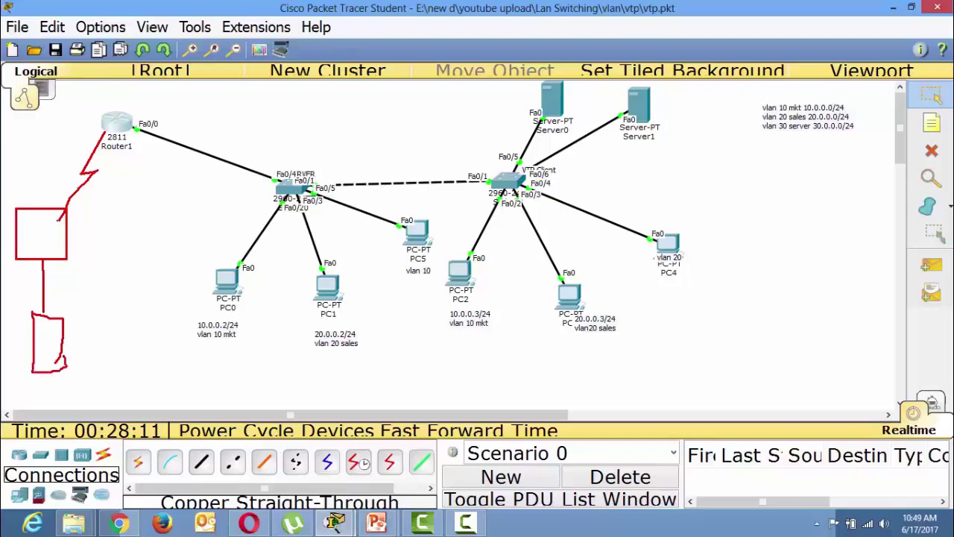